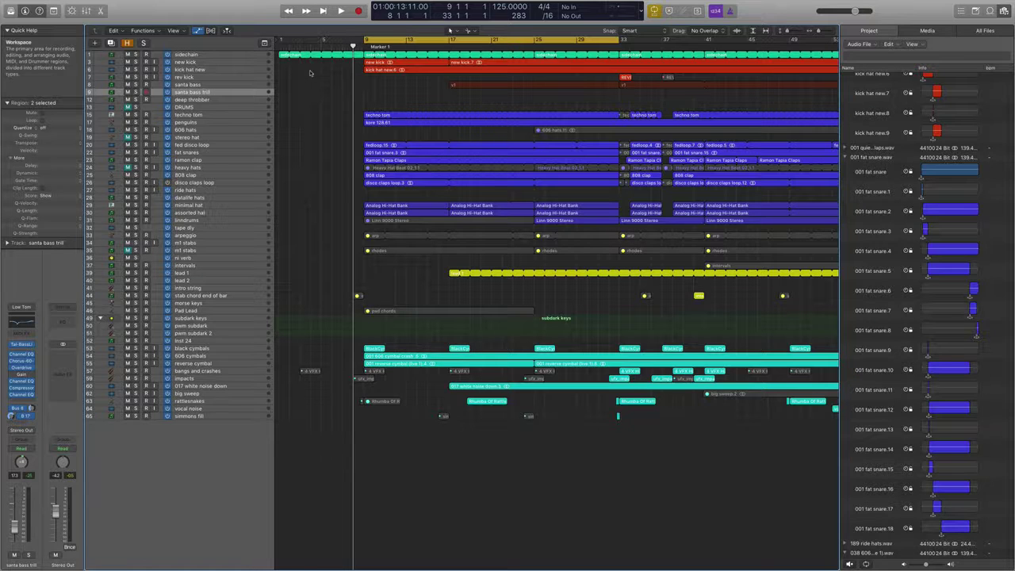
# - Play the arrangement from bar 9 and compare the new kick with and without the kick hat new layer
pyautogui.click(196, 61)
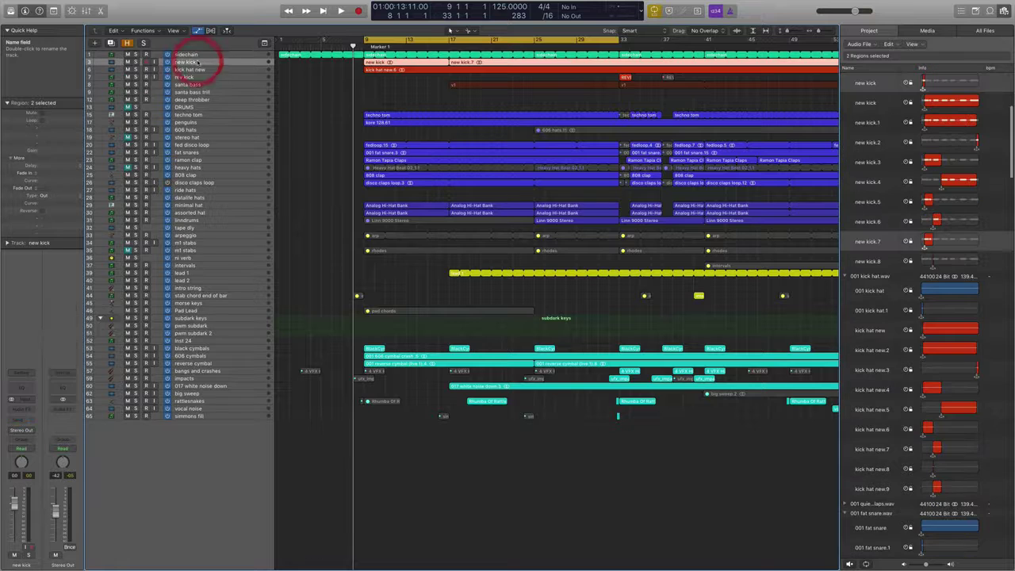
pyautogui.press('super+Right')
pyautogui.press('super+Down')
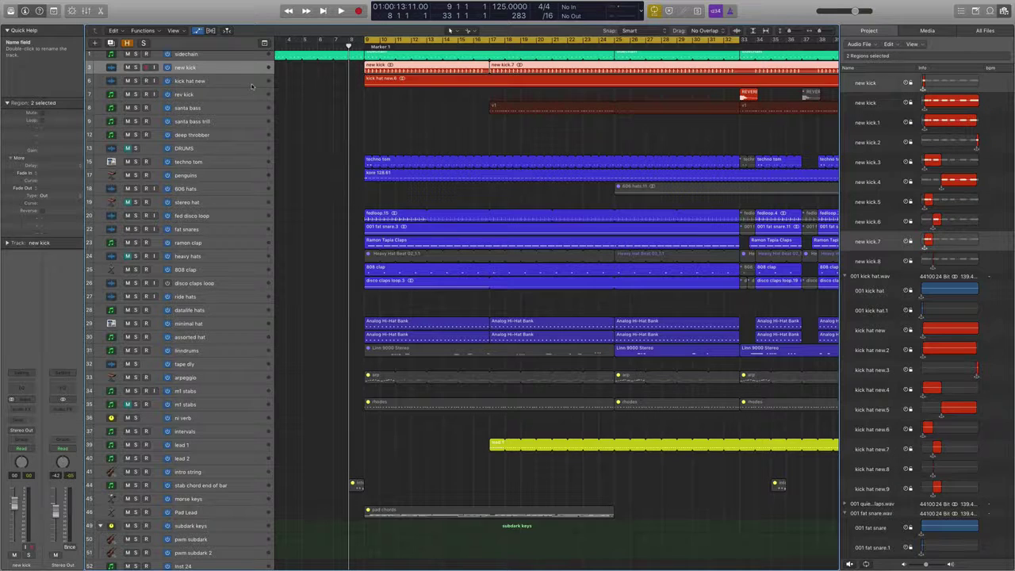
pyautogui.press('space')
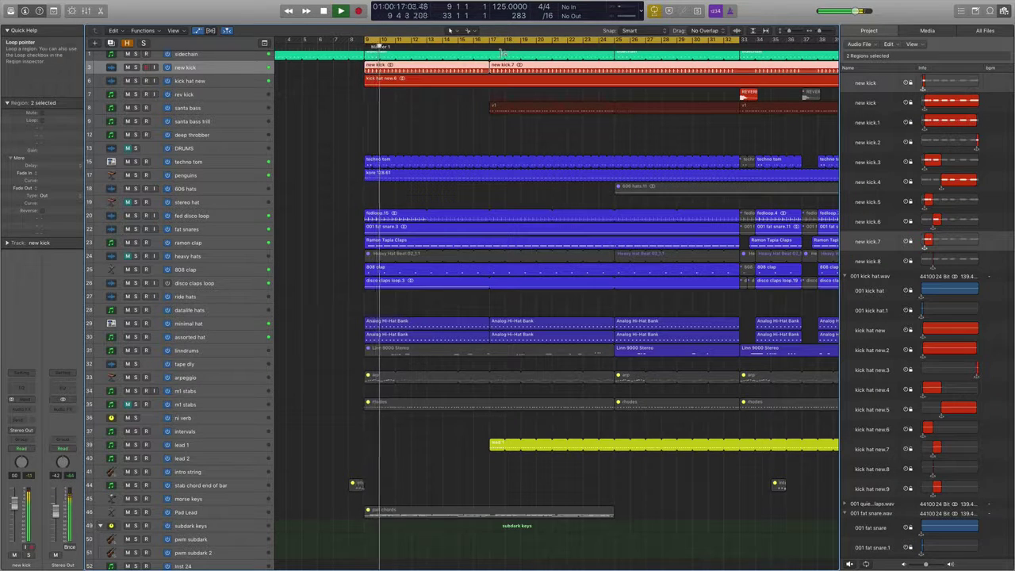
pyautogui.click(128, 81)
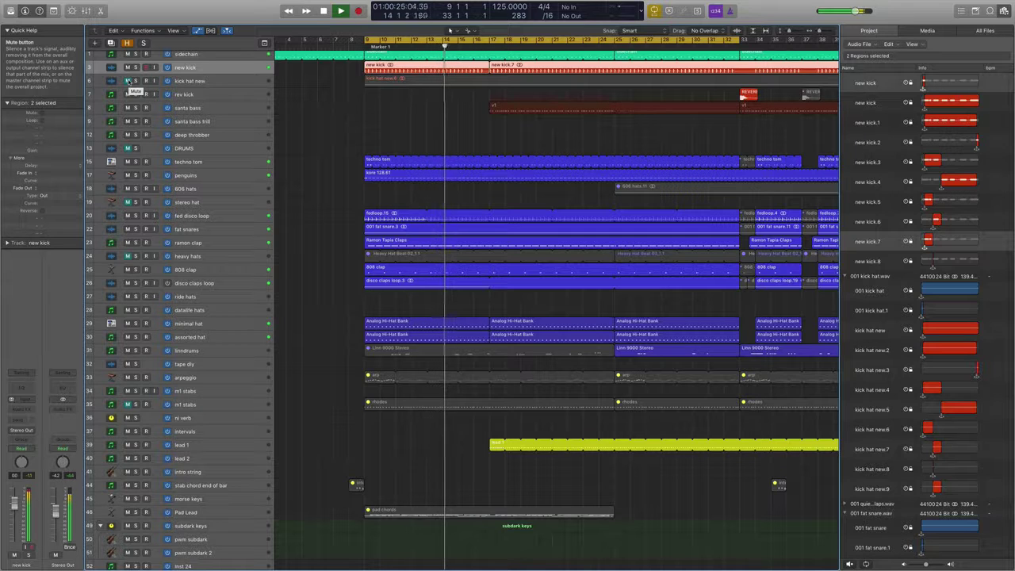
pyautogui.click(127, 81)
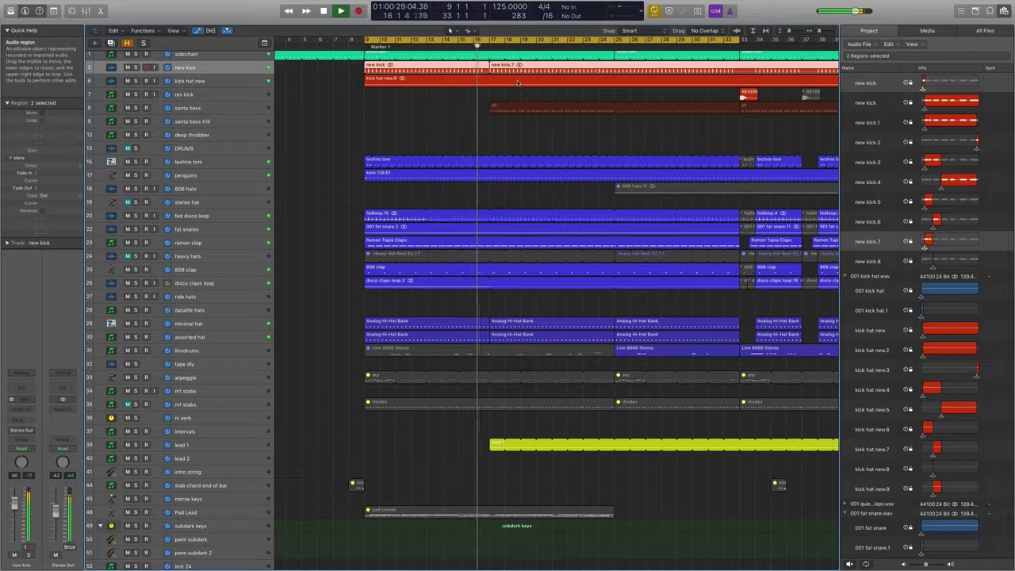
# - Select the santa bass track and set the cycle range from bar 17 to bar 25
pyautogui.hscroll(5, 518, 83)
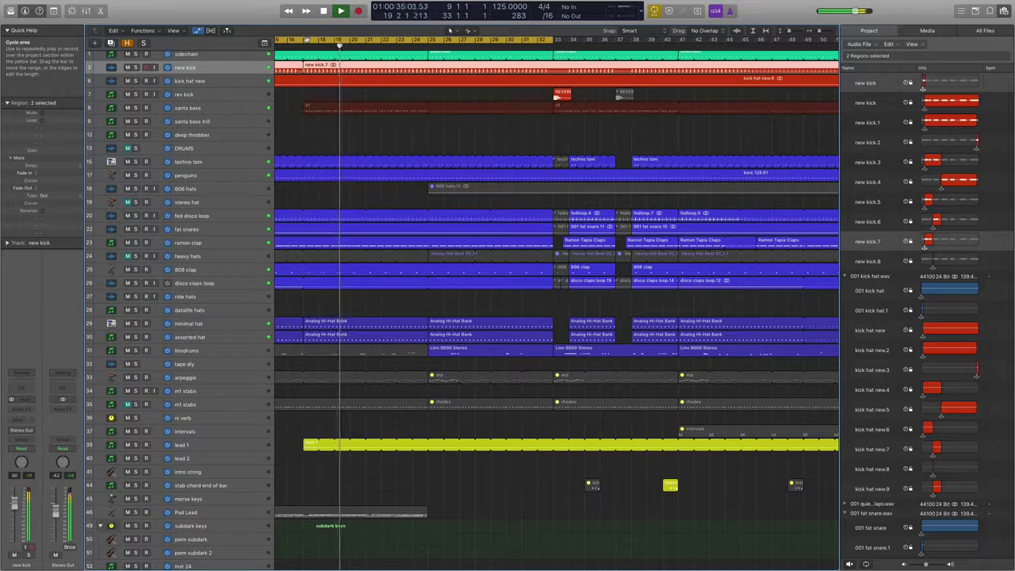
pyautogui.click(236, 107)
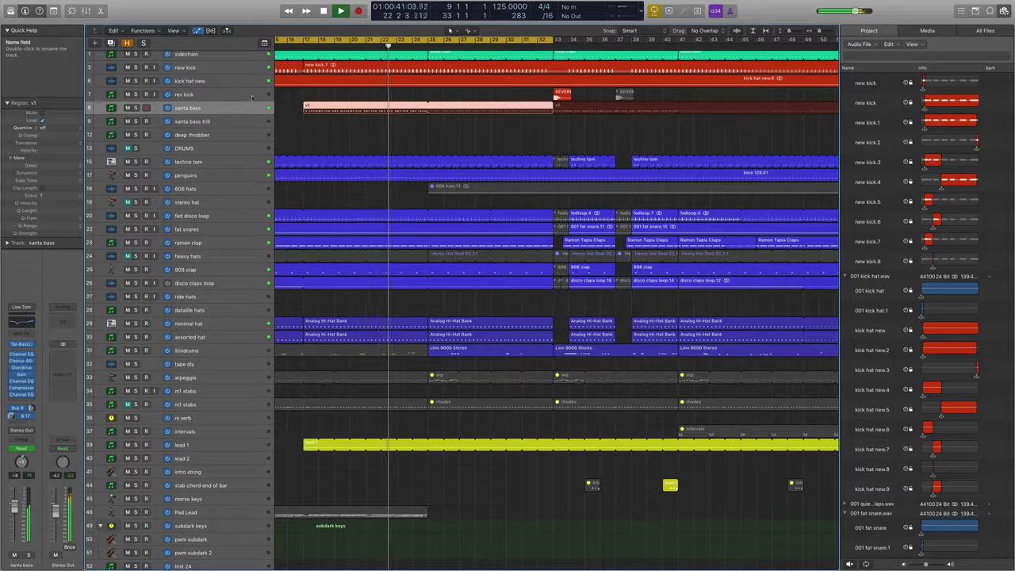
pyautogui.moveTo(304, 40); pyautogui.dragTo(557, 46)
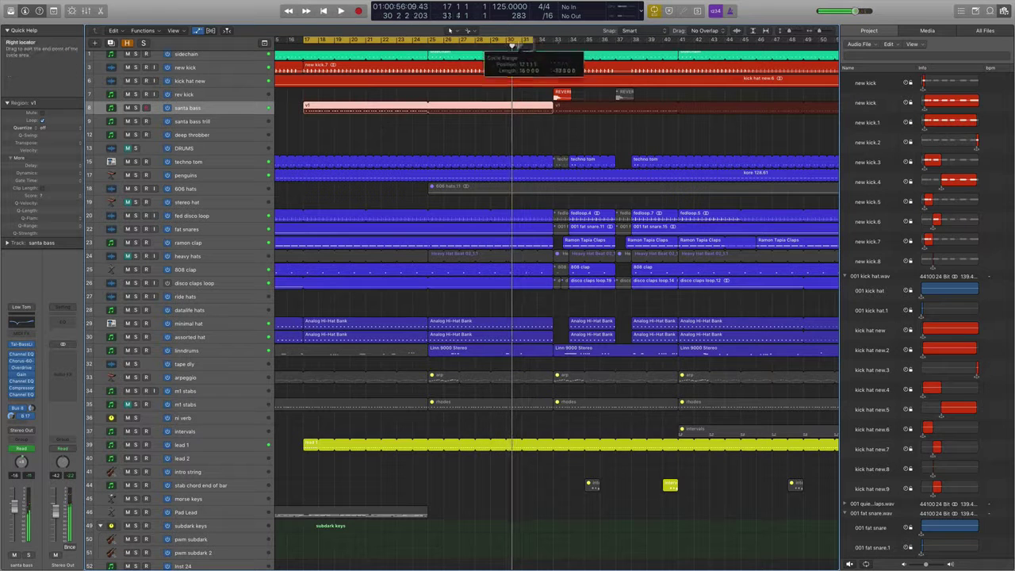
pyautogui.moveTo(512, 41); pyautogui.dragTo(432, 41)
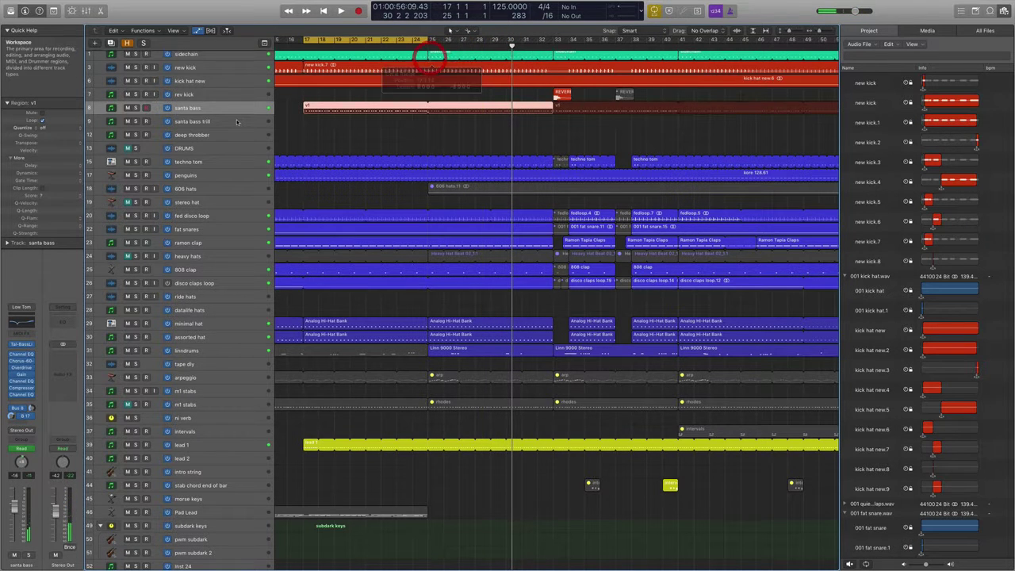
# - Mute the fed disco loop, fat snares and disco claps loop tracks, and move disco claps loop directly below fat snares
pyautogui.hscroll(-3, 191, 154)
pyautogui.click(190, 152)
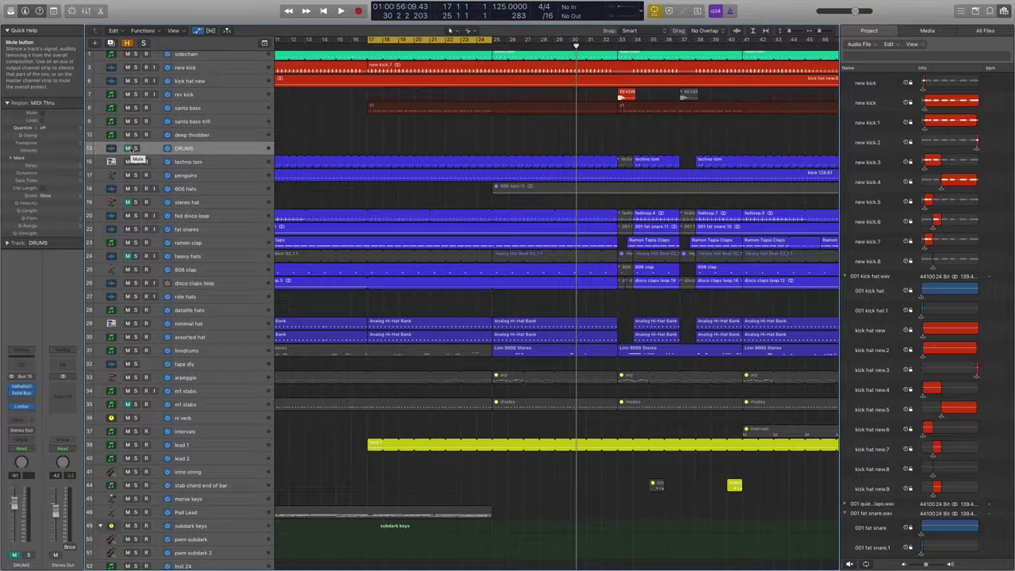
pyautogui.click(162, 218)
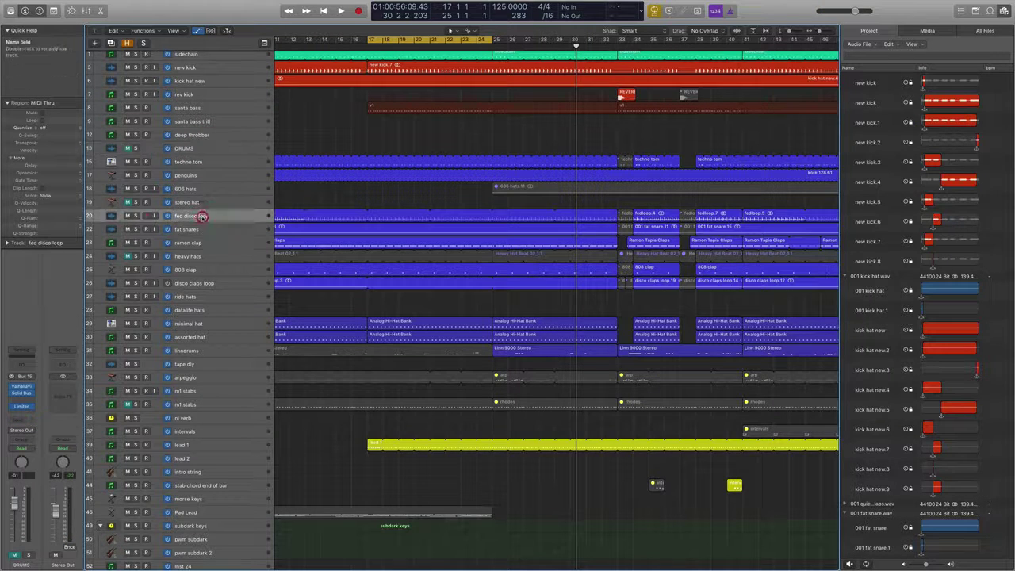
pyautogui.click(182, 220)
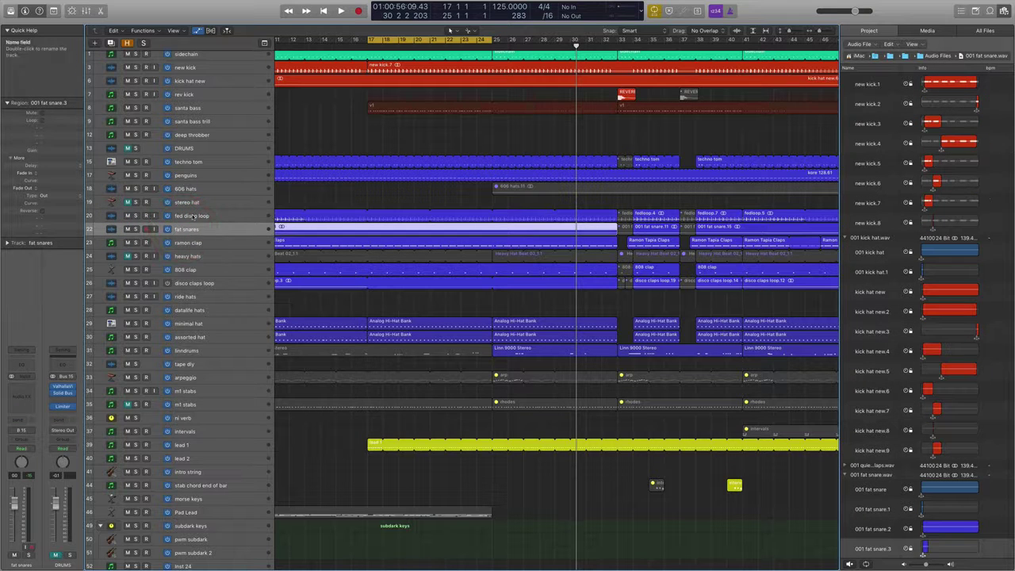
pyautogui.click(190, 215)
pyautogui.click(205, 279)
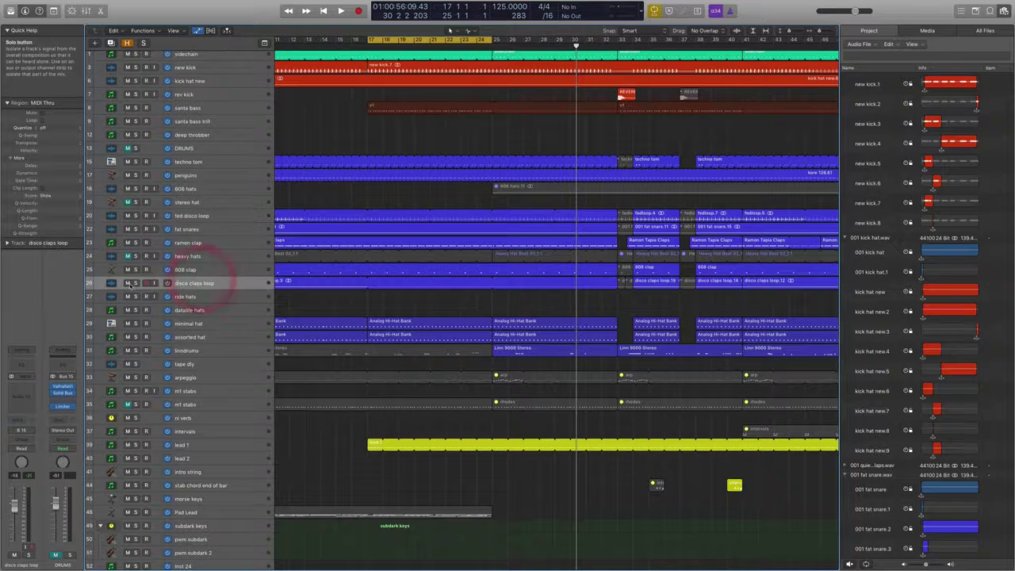
pyautogui.click(128, 283)
pyautogui.click(128, 215)
pyautogui.click(127, 228)
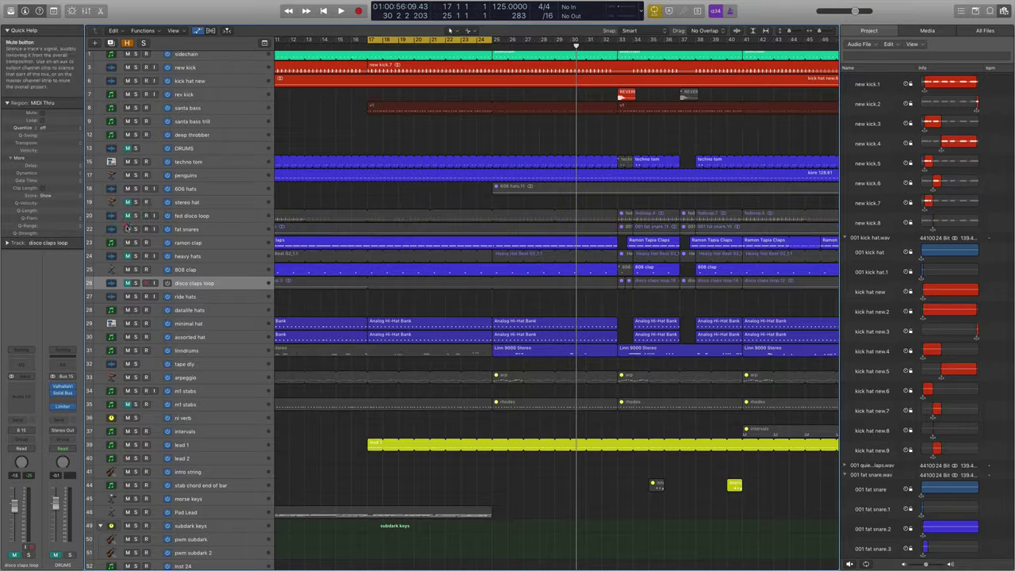
pyautogui.moveTo(207, 284); pyautogui.dragTo(199, 238)
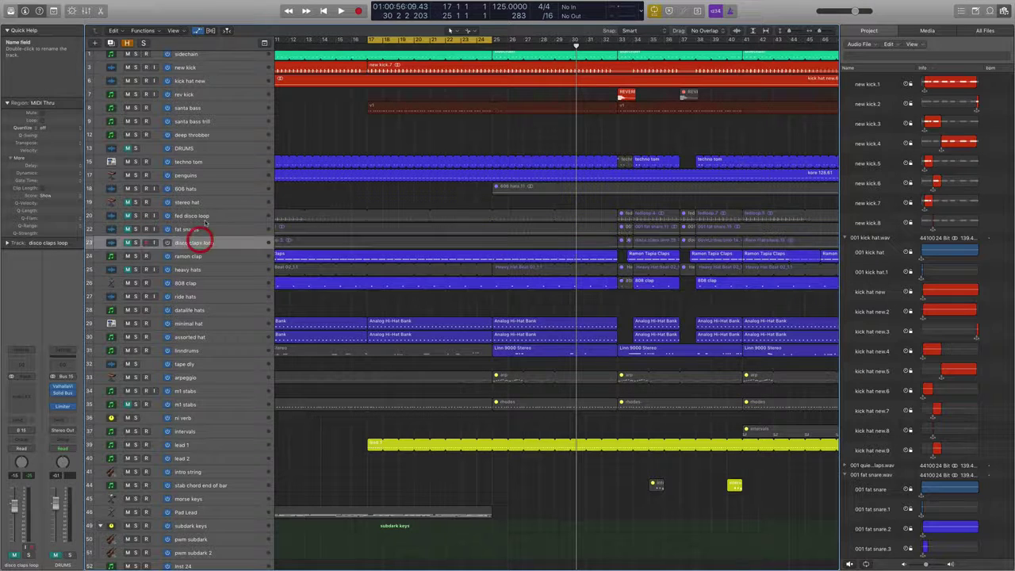
# - Unmute the DRUMS bus track and play the cycle section with that bus soloed
pyautogui.click(128, 148)
pyautogui.click(206, 148)
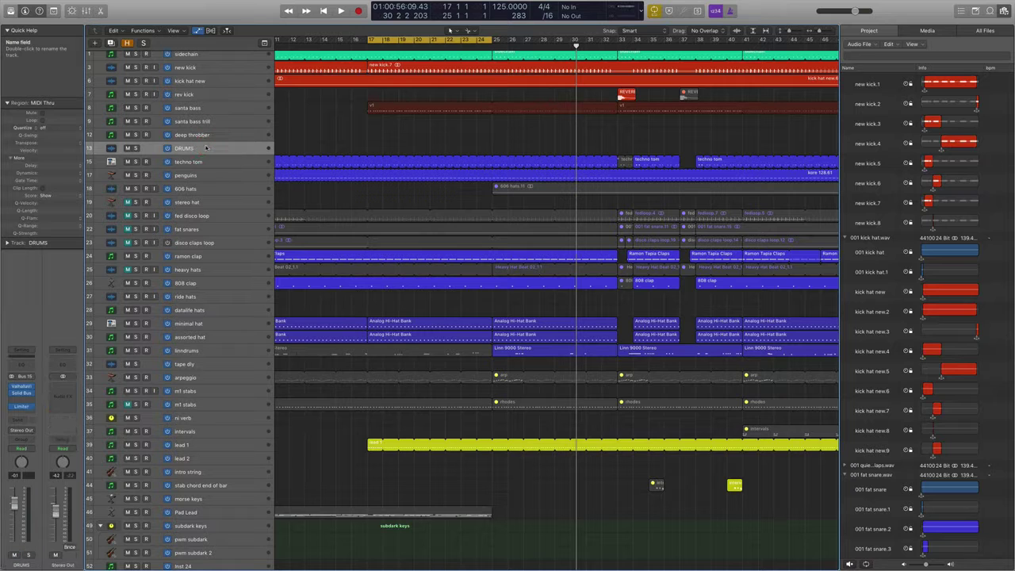
pyautogui.press('space')
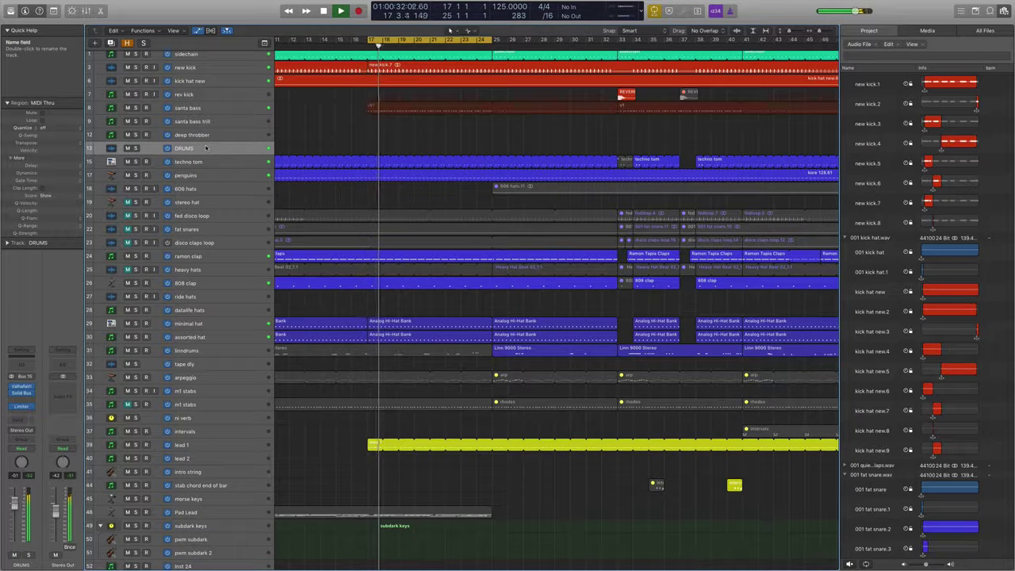
pyautogui.click(136, 148)
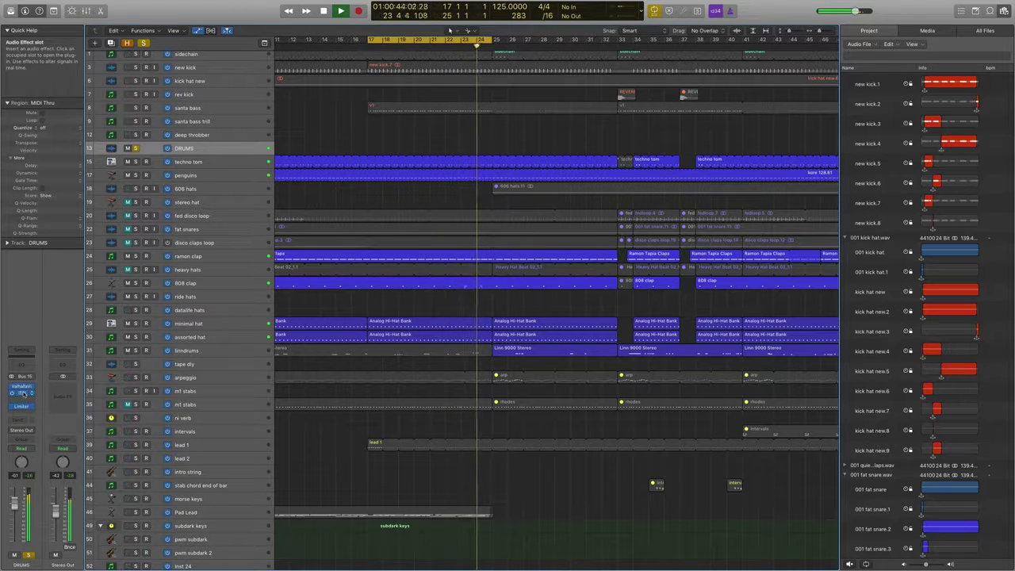
# - Audition the DRUMS bus's ValhallaVintageVerb at 100% mix, and set the mix to 8.0%
pyautogui.click(21, 387)
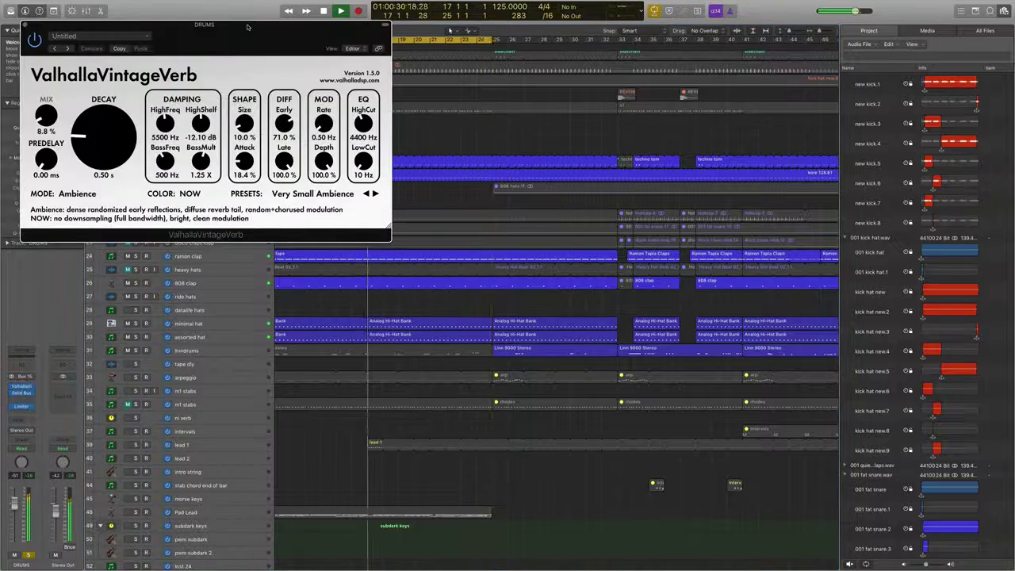
pyautogui.moveTo(236, 28); pyautogui.dragTo(704, 17)
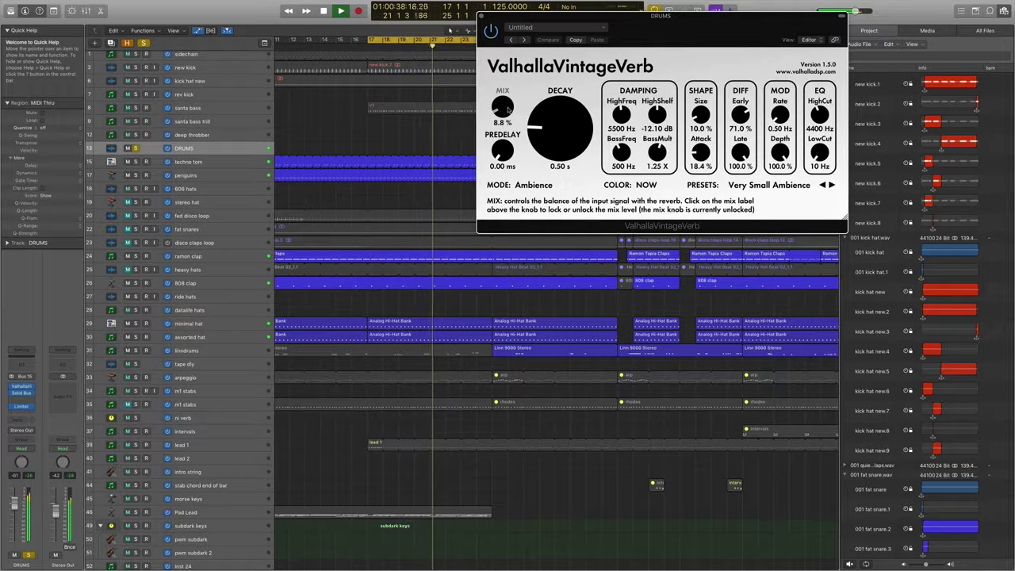
pyautogui.moveTo(504, 110); pyautogui.dragTo(494, 7)
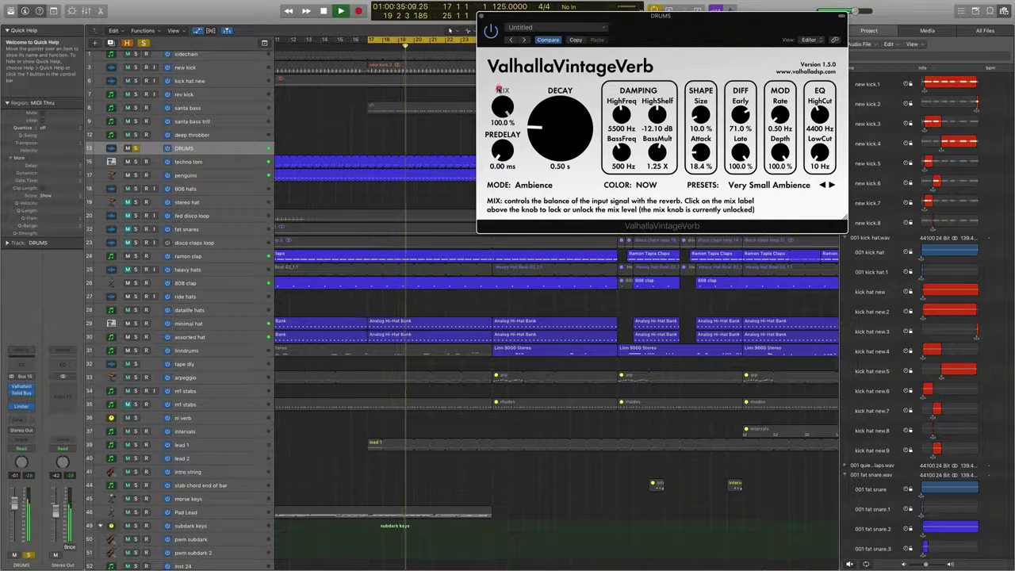
pyautogui.moveTo(500, 101); pyautogui.dragTo(502, 194)
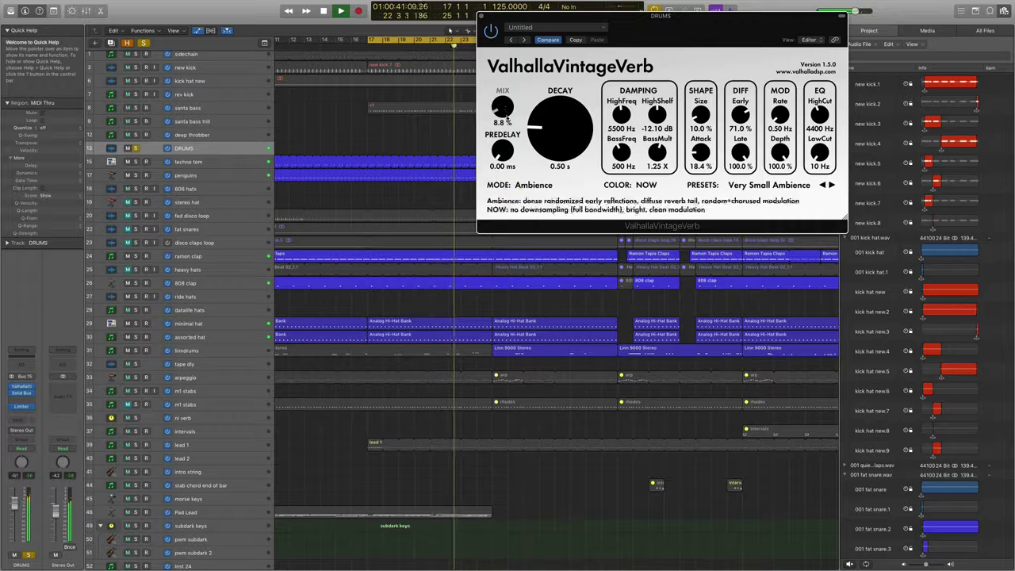
pyautogui.moveTo(502, 109); pyautogui.dragTo(501, 111)
pyautogui.moveTo(516, 20); pyautogui.dragTo(641, 35)
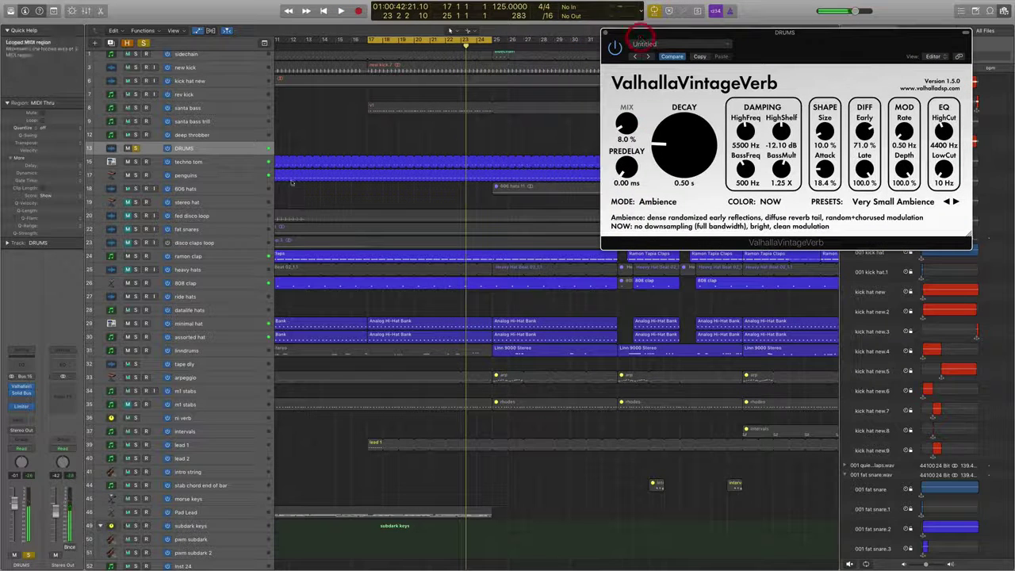
# - Unsolo the DRUMS bus, and unmute the fat snares track to audition it during playback, both soloed and in the mix
pyautogui.click(135, 148)
pyautogui.click(202, 216)
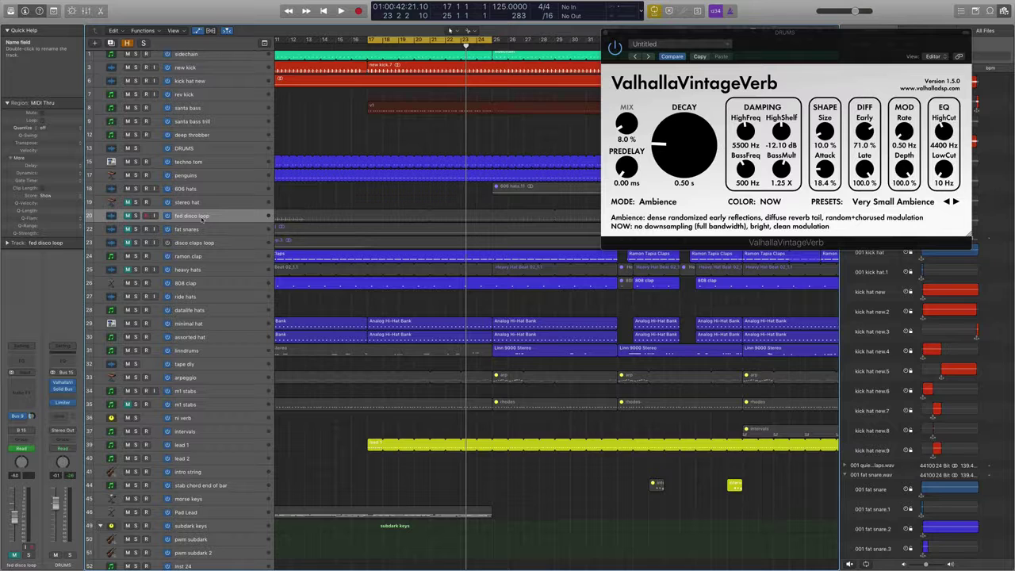
pyautogui.press('super+Left')
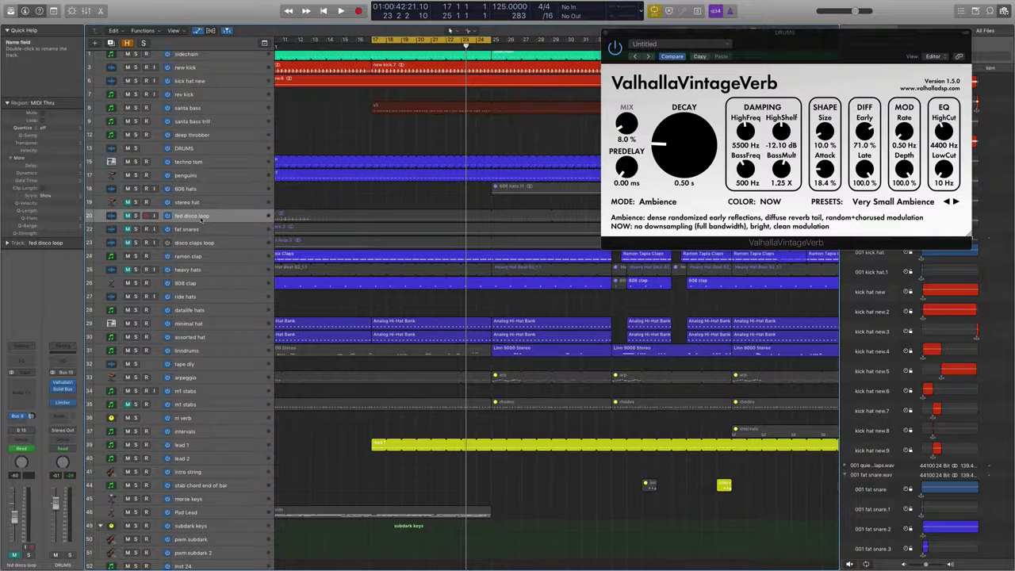
pyautogui.press('super+Left')
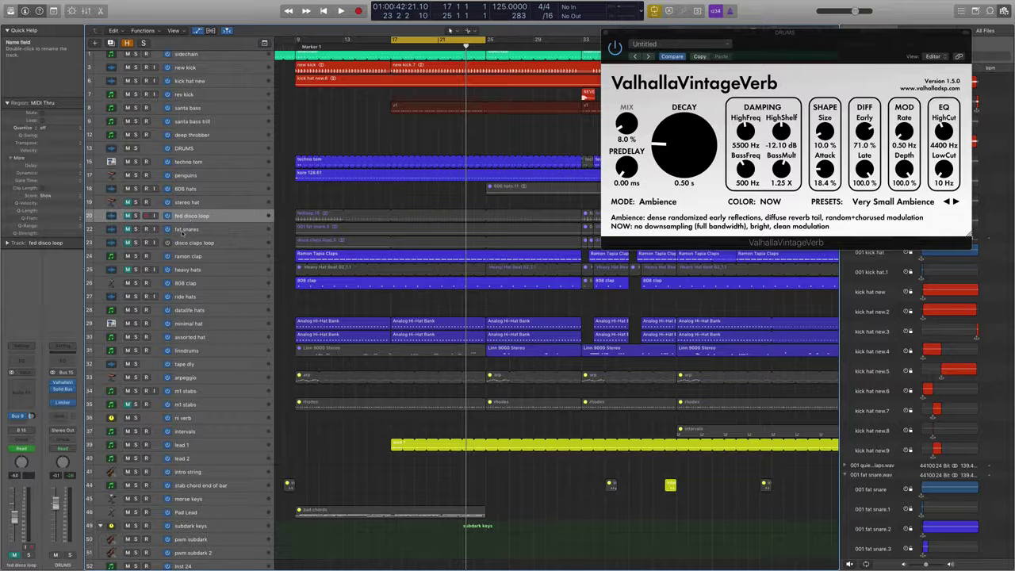
pyautogui.press('space')
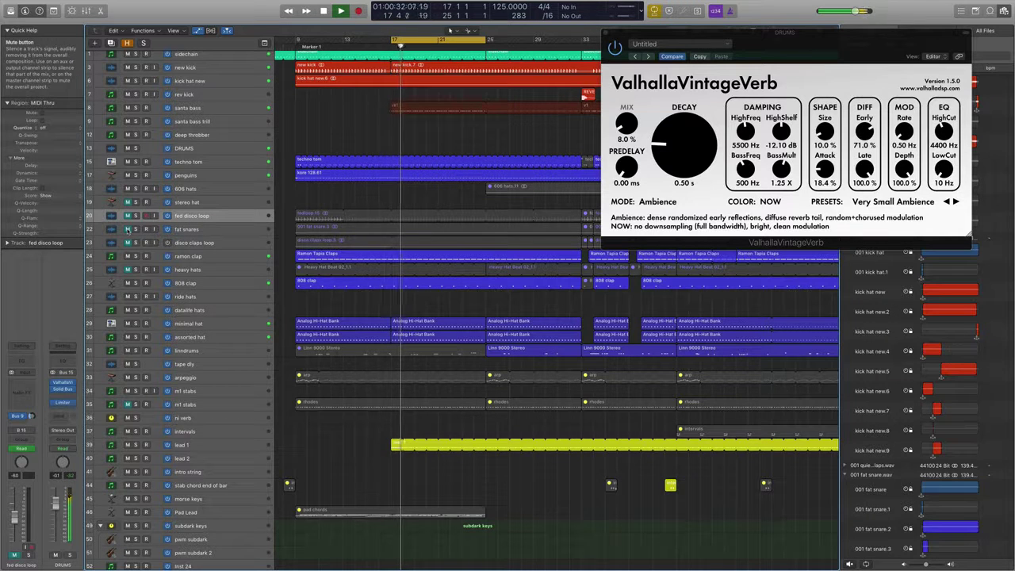
pyautogui.click(191, 229)
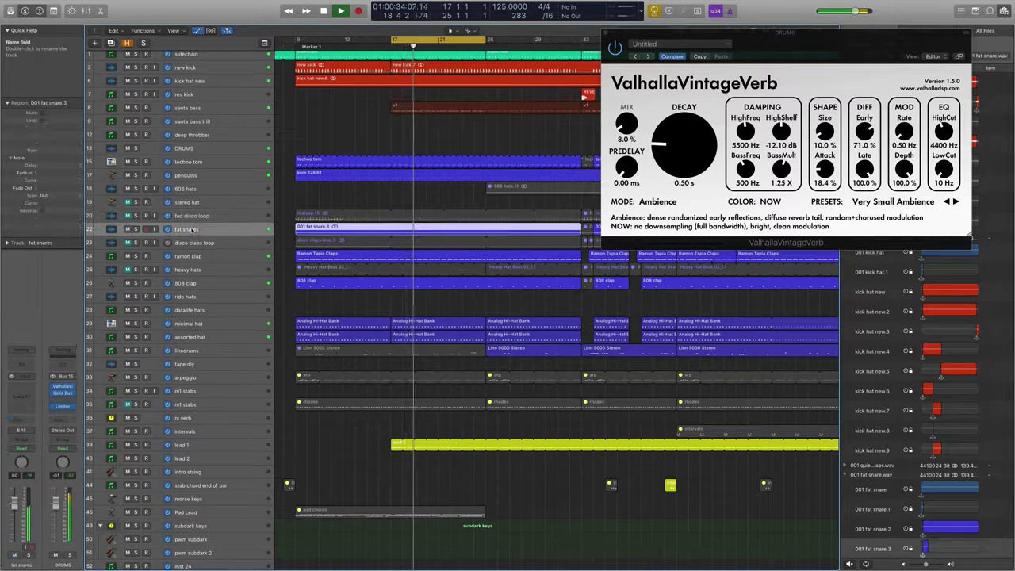
pyautogui.click(135, 229)
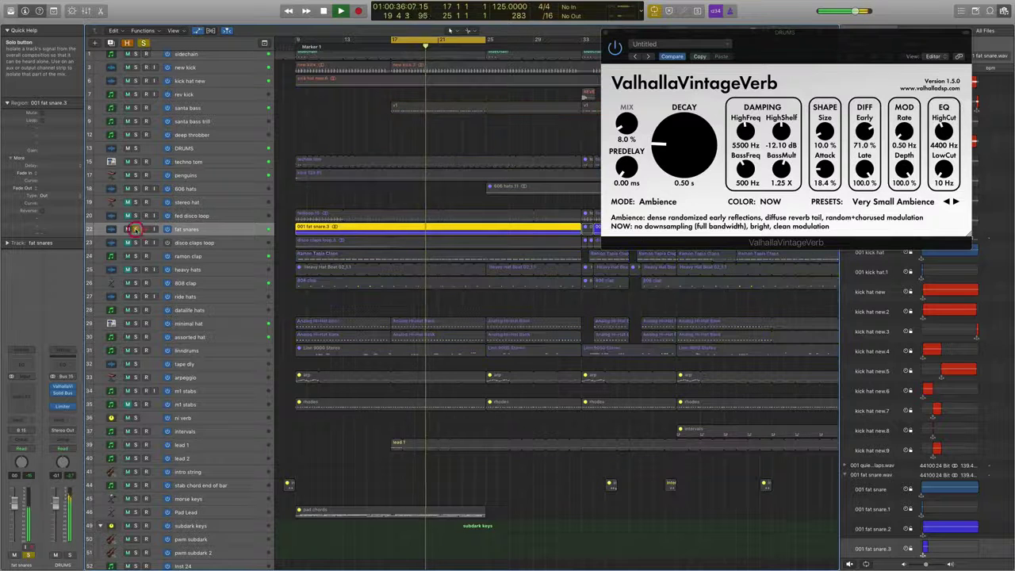
pyautogui.click(135, 230)
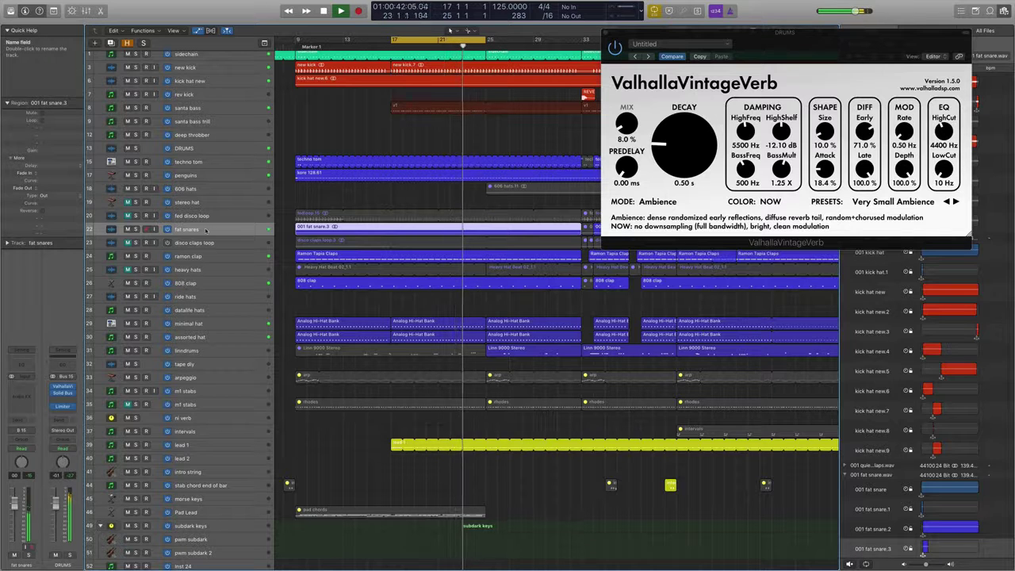
# - Unmute the disco claps loop track and audition it in the mix and soloed during playback
pyautogui.click(126, 242)
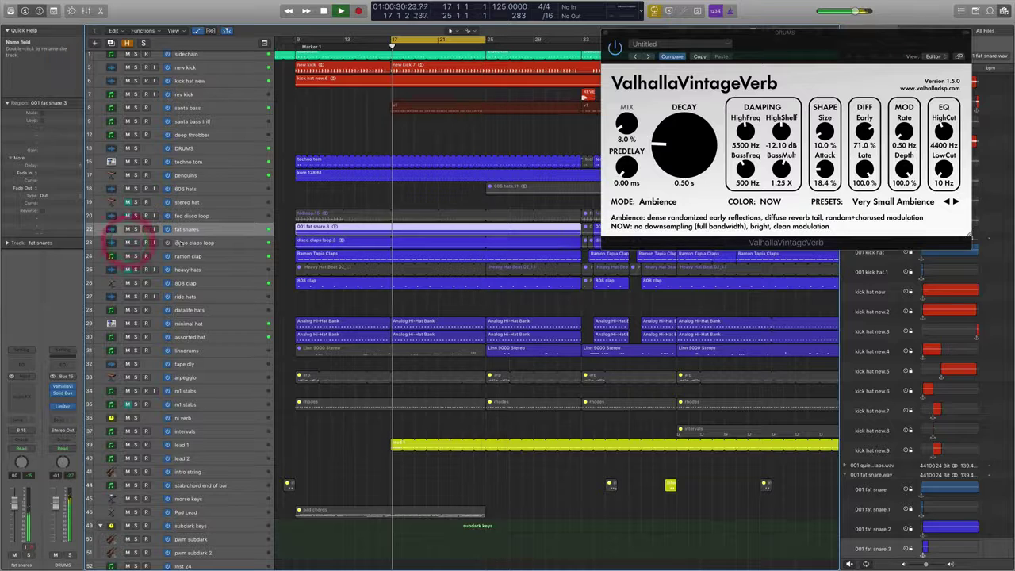
pyautogui.click(203, 243)
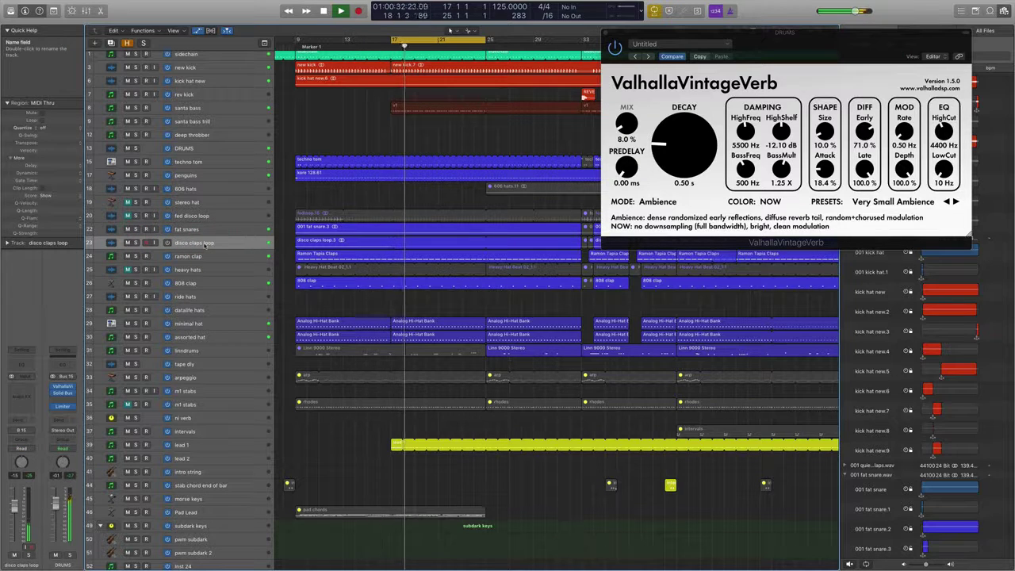
pyautogui.click(135, 242)
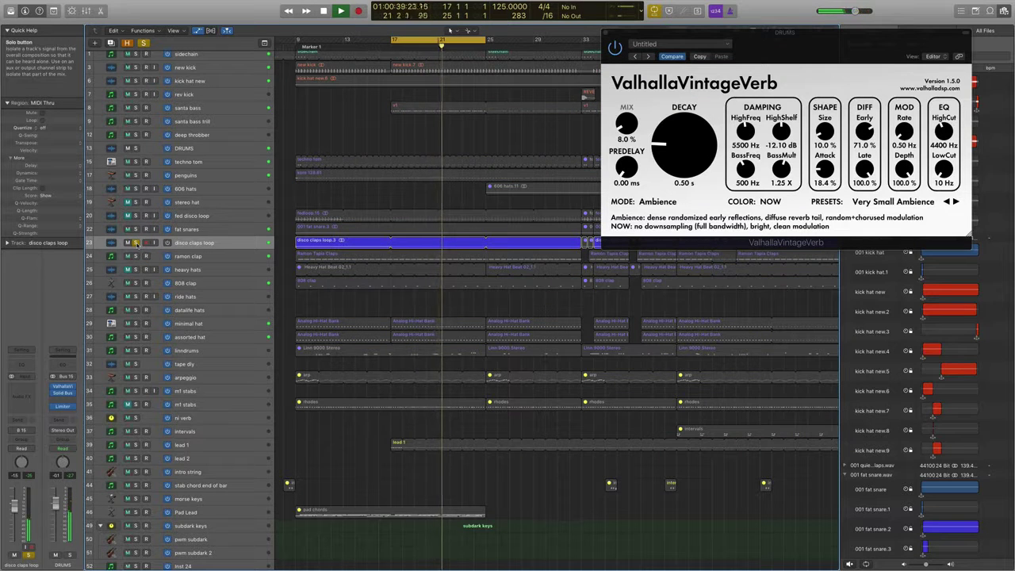
pyautogui.click(136, 243)
pyautogui.click(136, 243)
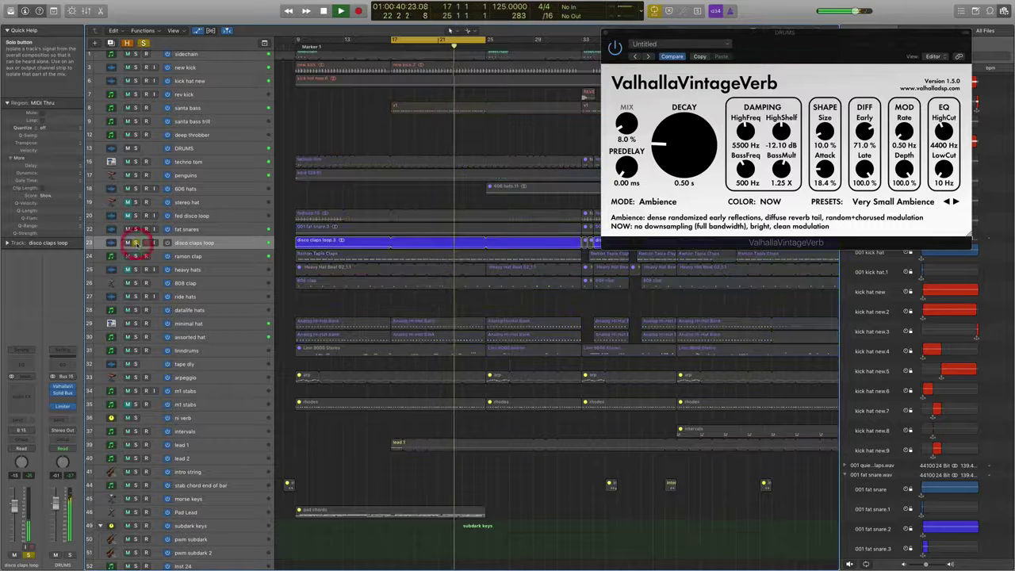
pyautogui.click(136, 243)
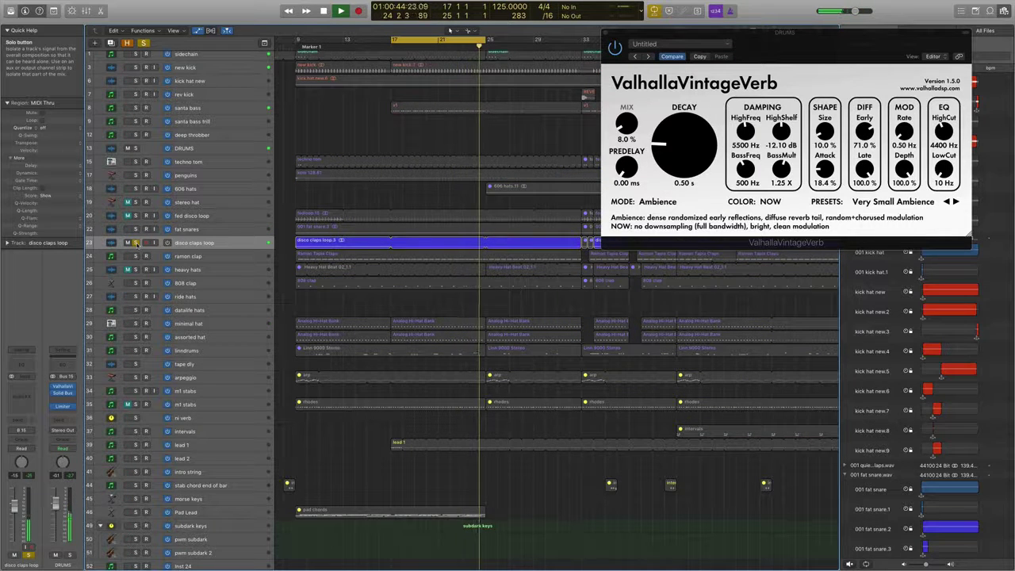
# - Unsolo the disco claps loop track, and unmute the fed disco loop track to audition it during playback
pyautogui.click(135, 242)
pyautogui.click(184, 215)
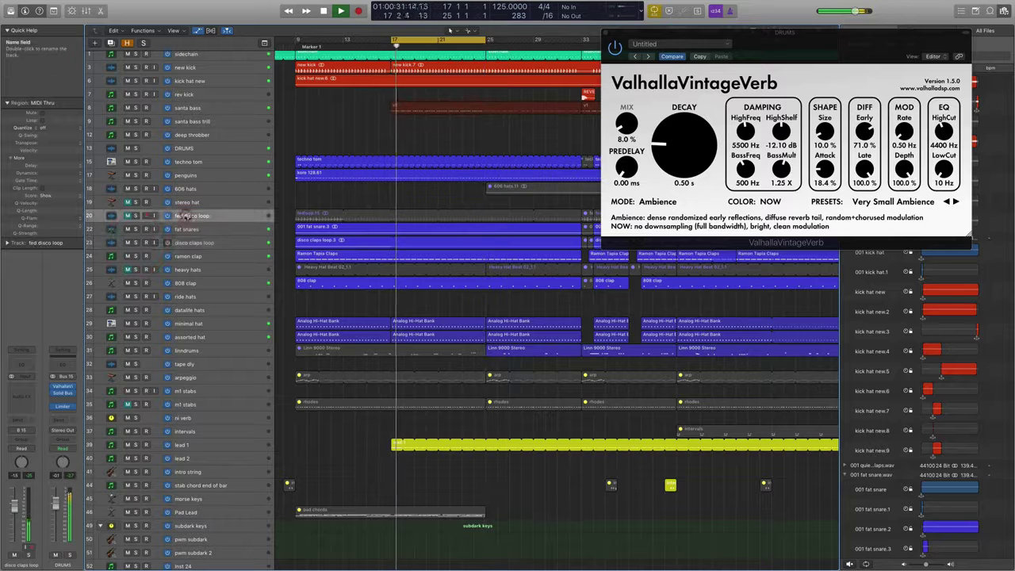
pyautogui.click(126, 215)
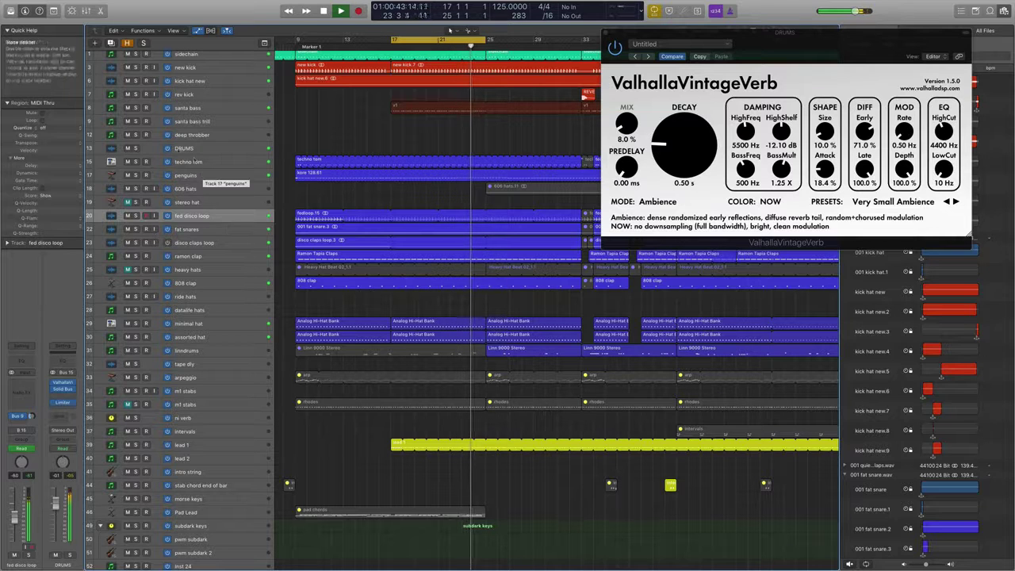
# - Audition the DRUMS bus soloed, and compare the full mix with the bus muted and unmuted
pyautogui.click(136, 148)
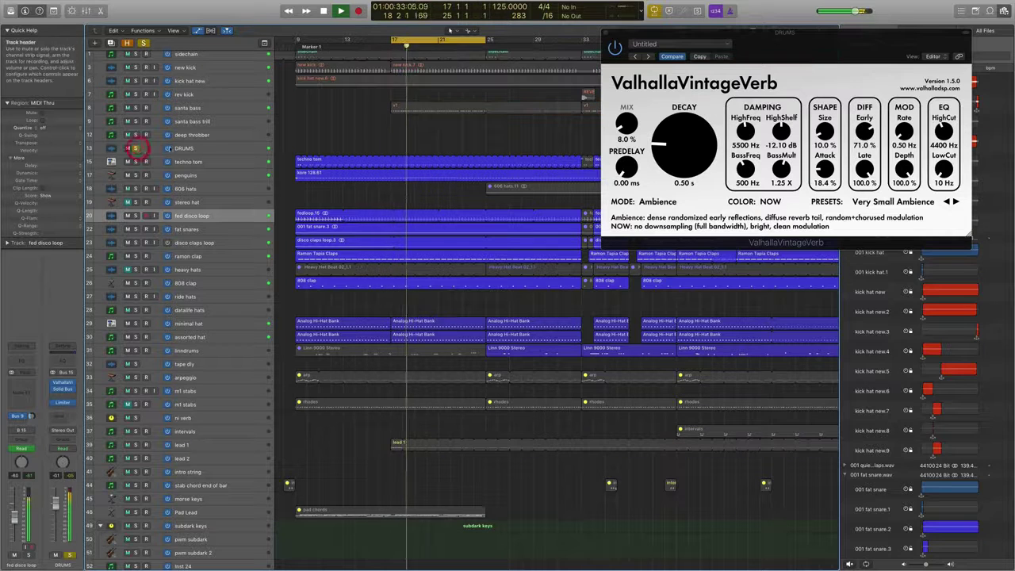
pyautogui.click(215, 152)
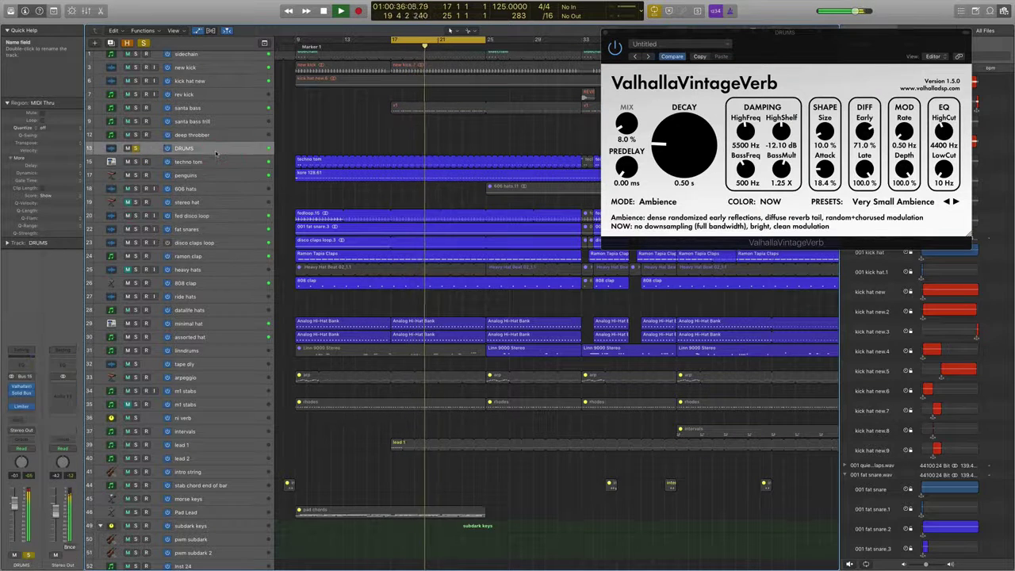
pyautogui.click(136, 148)
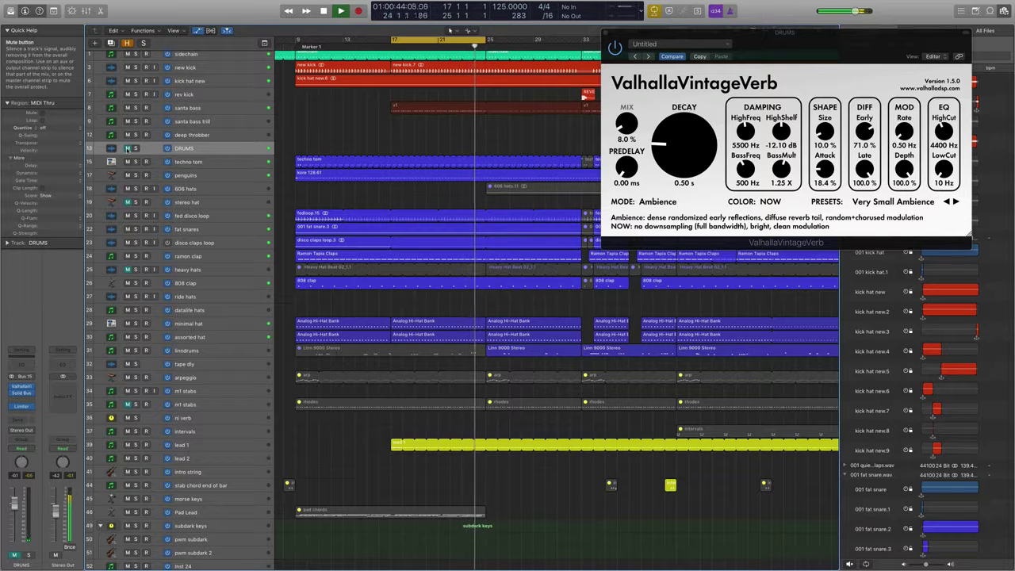
pyautogui.click(127, 148)
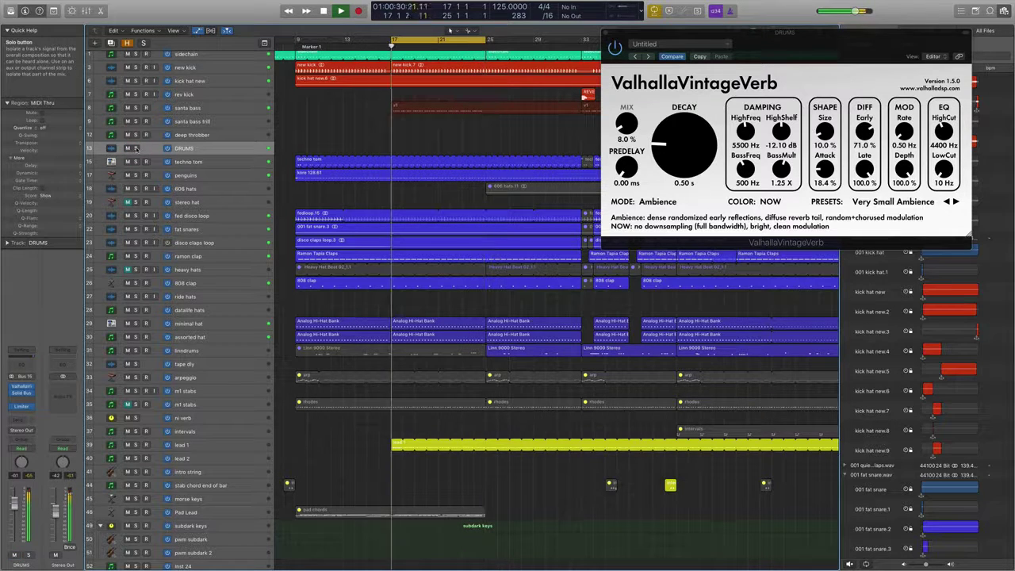
# - Open the soloed DRUMS bus's Solid Bus Comp, compare it bypassed and engaged, and adjust its output level
pyautogui.click(136, 148)
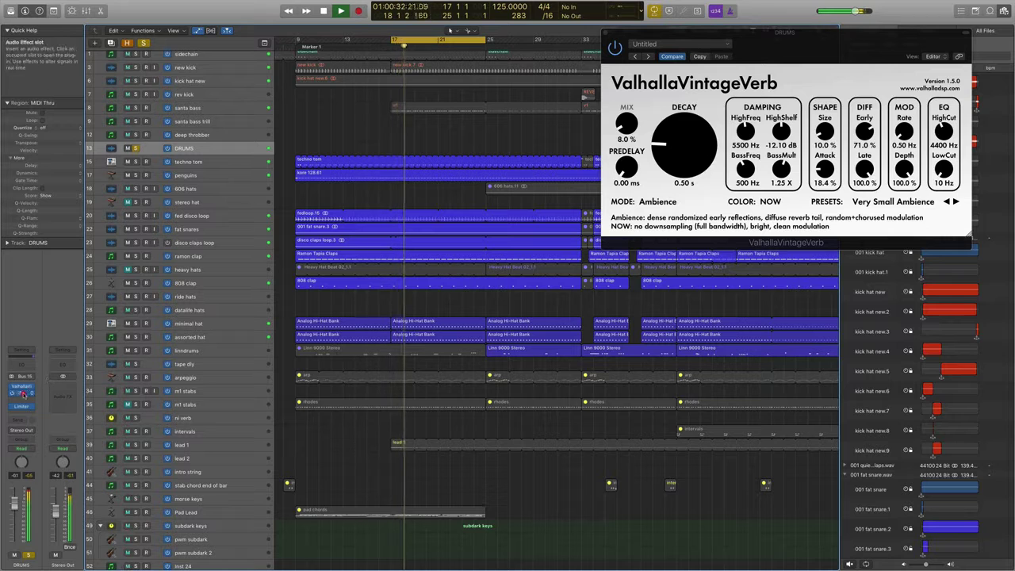
pyautogui.click(21, 393)
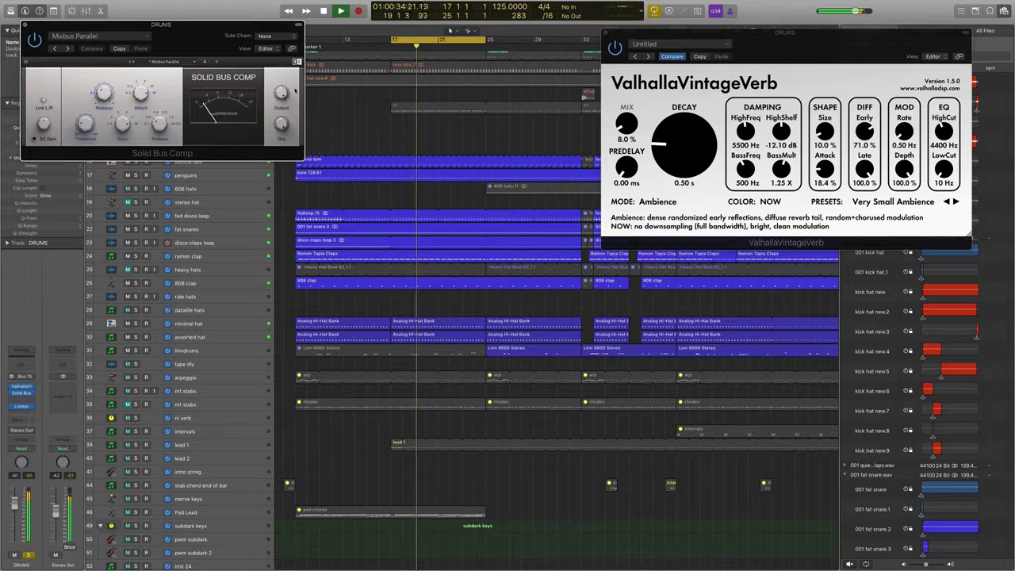
pyautogui.moveTo(187, 30); pyautogui.dragTo(420, 30)
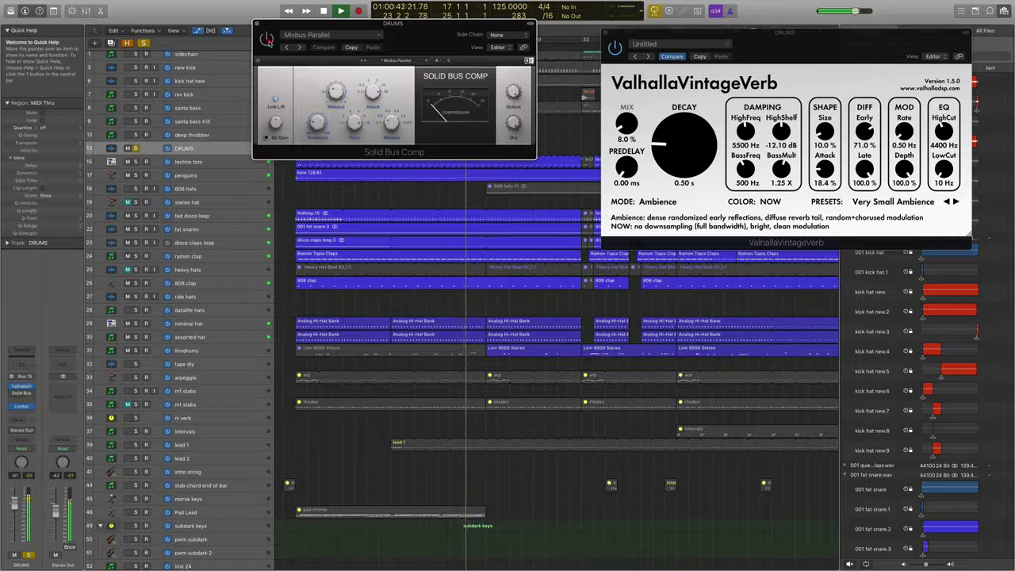
pyautogui.click(267, 39)
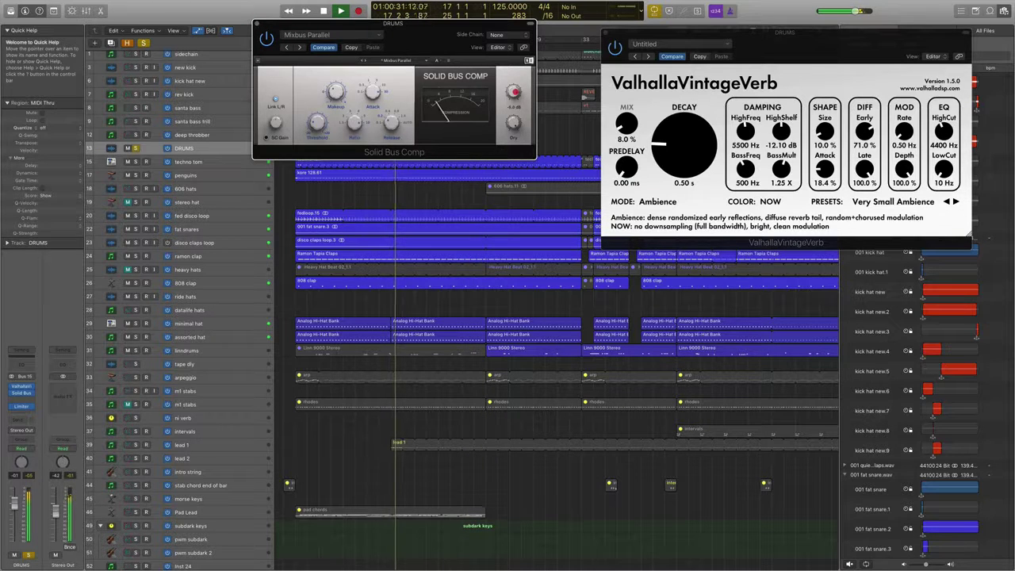
pyautogui.moveTo(516, 86); pyautogui.dragTo(516, 93)
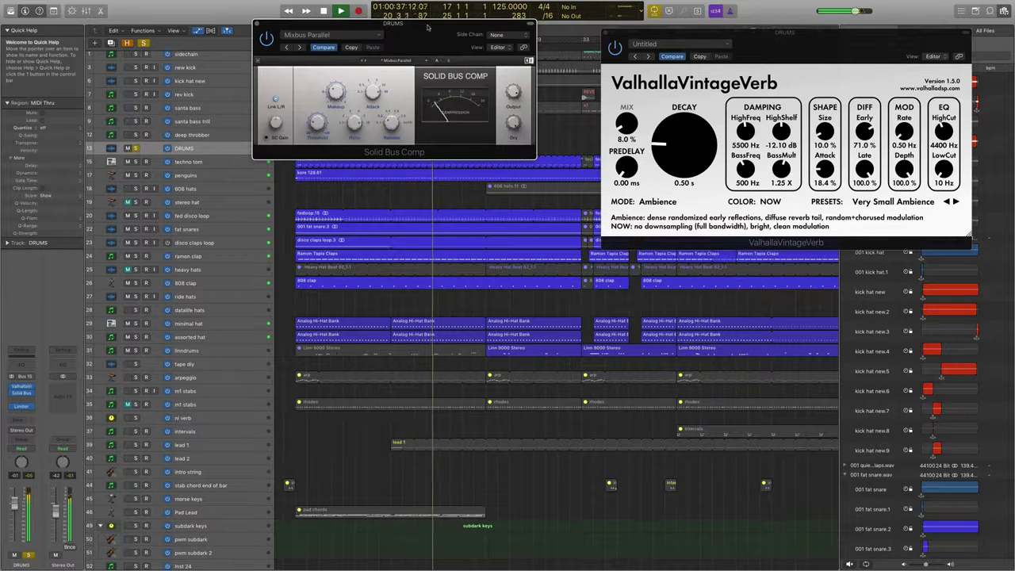
pyautogui.moveTo(426, 29); pyautogui.dragTo(445, 99)
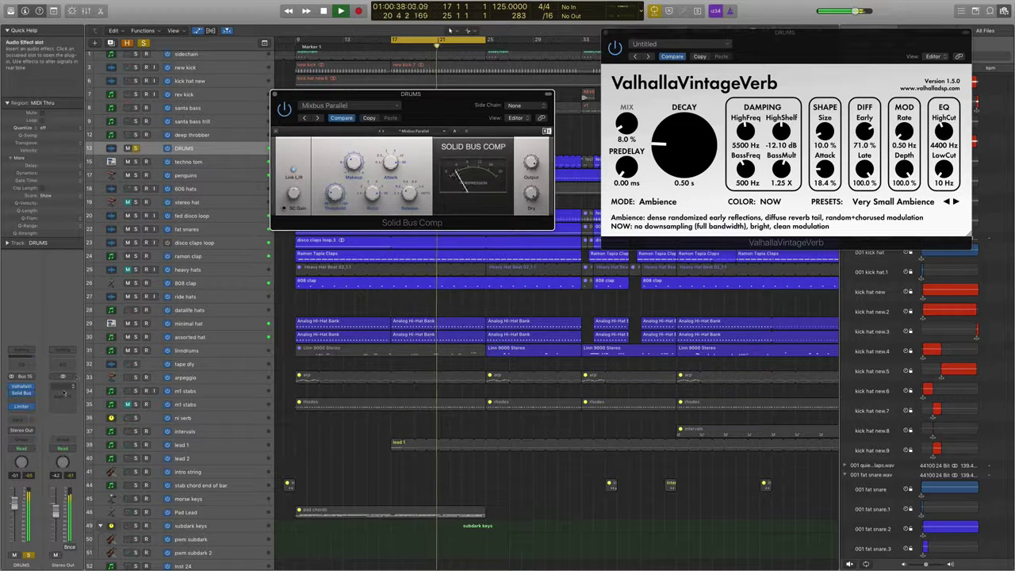
# - Check the DRUMS bus's reverb bypass, unsolo the bus, and move the Solid Bus Comp window below the reverb window
pyautogui.click(616, 51)
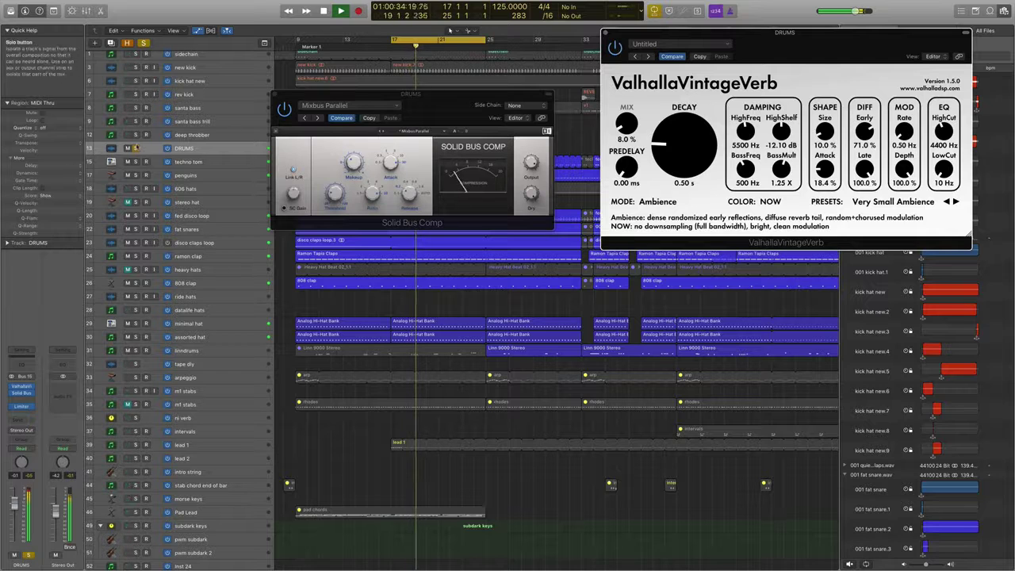
pyautogui.click(136, 148)
pyautogui.moveTo(302, 98); pyautogui.dragTo(616, 335)
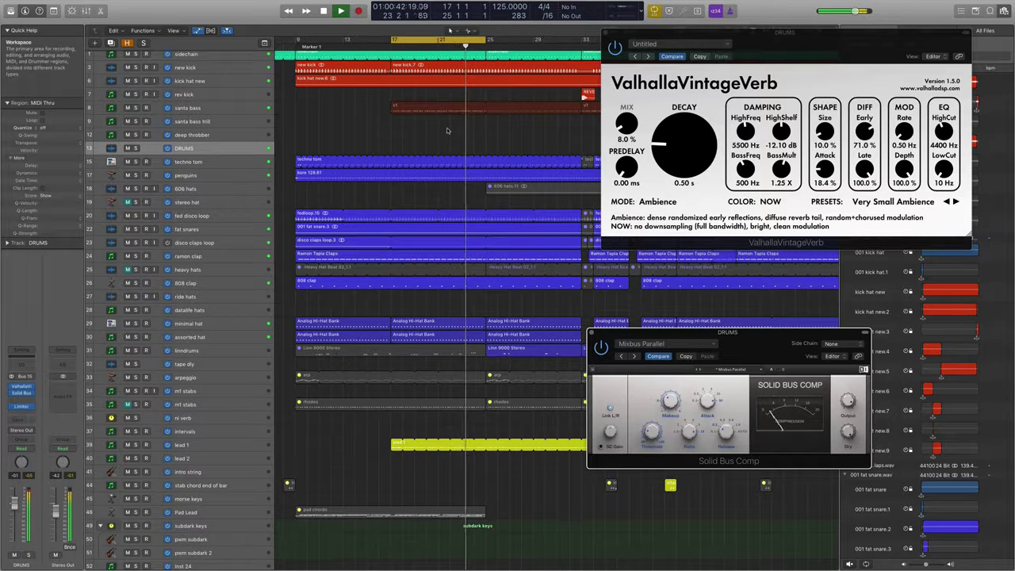
# - Select the heavy hats track, show track automation, and select its first two Heavy Hat Beat regions
pyautogui.click(196, 272)
pyautogui.press('super+Left')
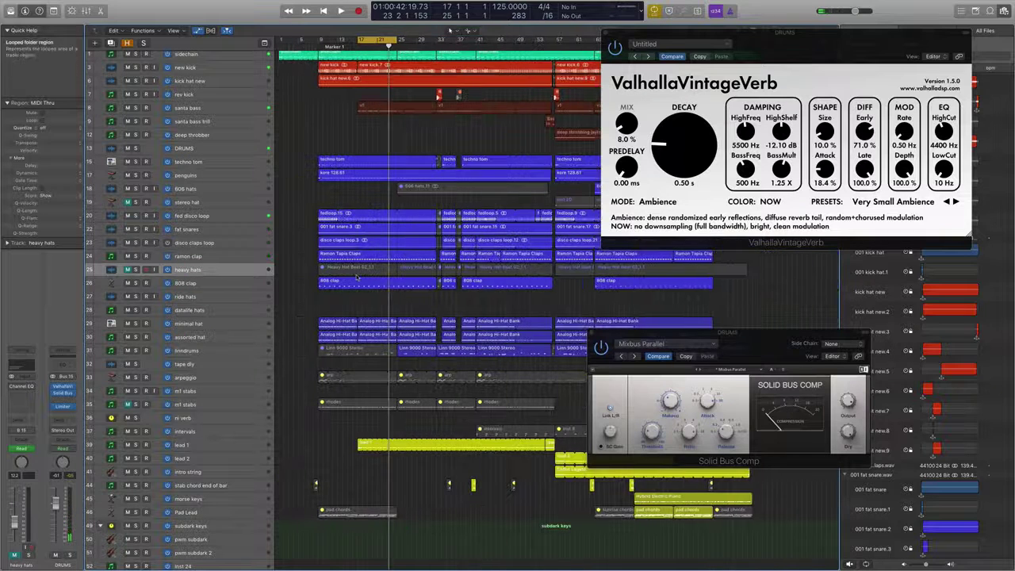
pyautogui.press('a')
pyautogui.press('super+Down')
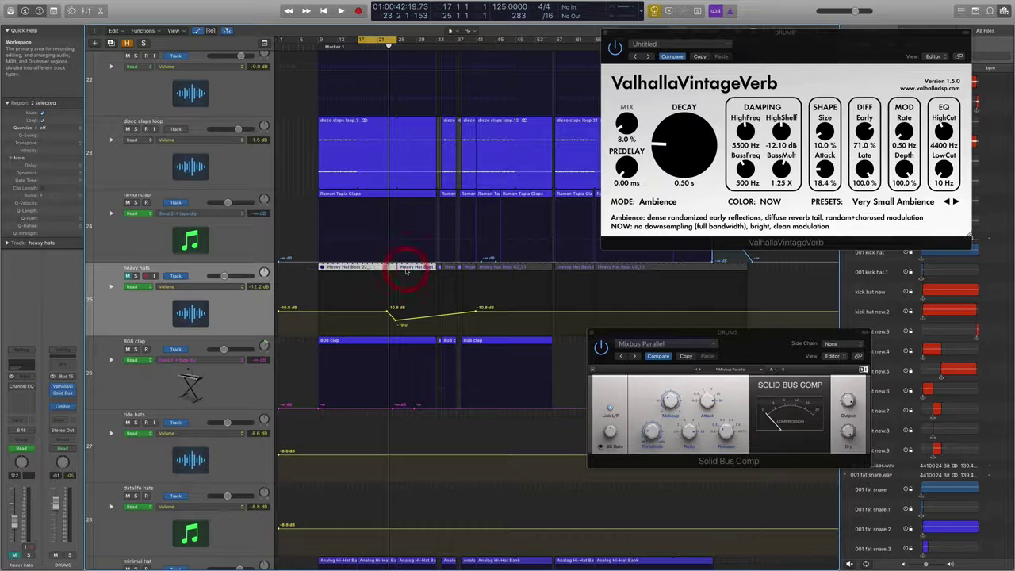
# - Unmute the heavy hats track and its two selected regions to audition them in the mix and soloed, and mute them again
pyautogui.press('space')
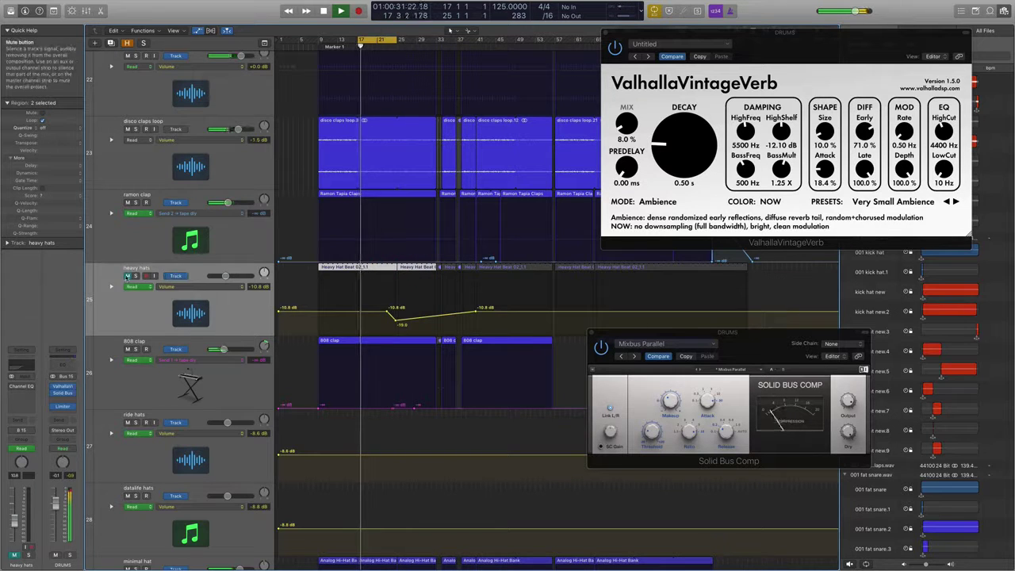
pyautogui.click(127, 276)
pyautogui.click(136, 276)
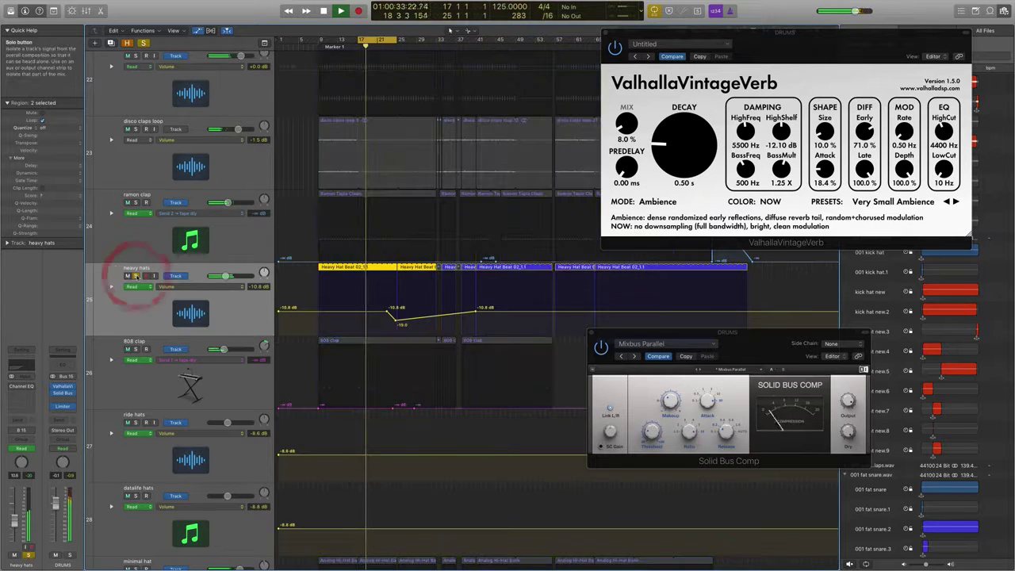
pyautogui.click(135, 276)
pyautogui.click(127, 276)
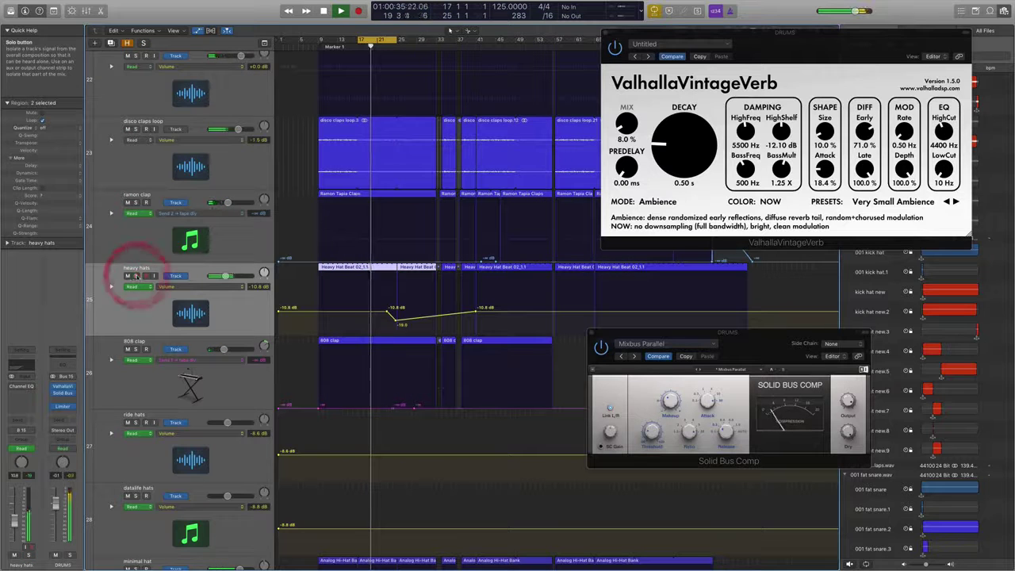
pyautogui.click(129, 278)
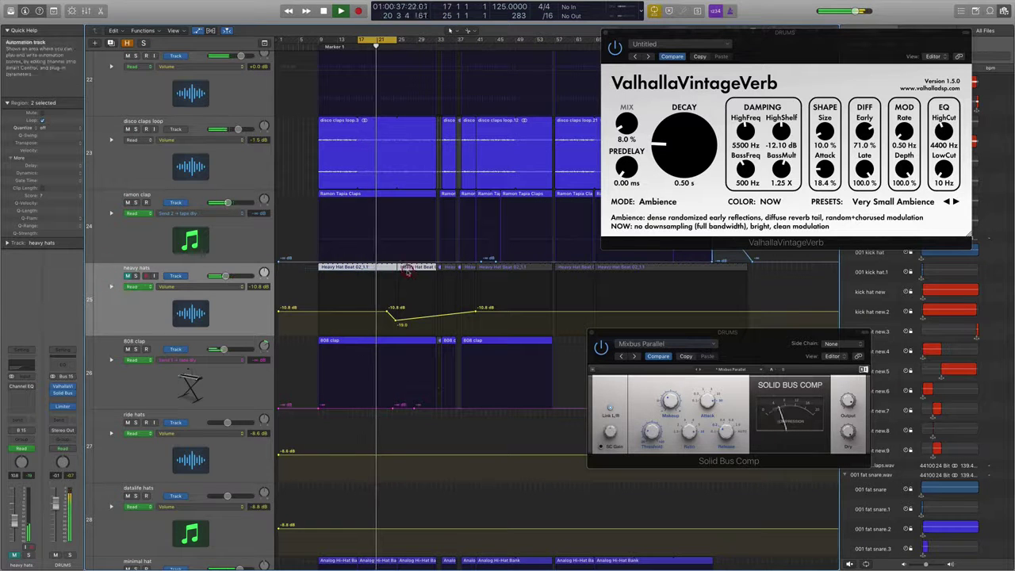
pyautogui.press('space')
# - Move the 606 hats.11 region from bar 25 to start at bar 17
pyautogui.scroll(-5, 408, 272)
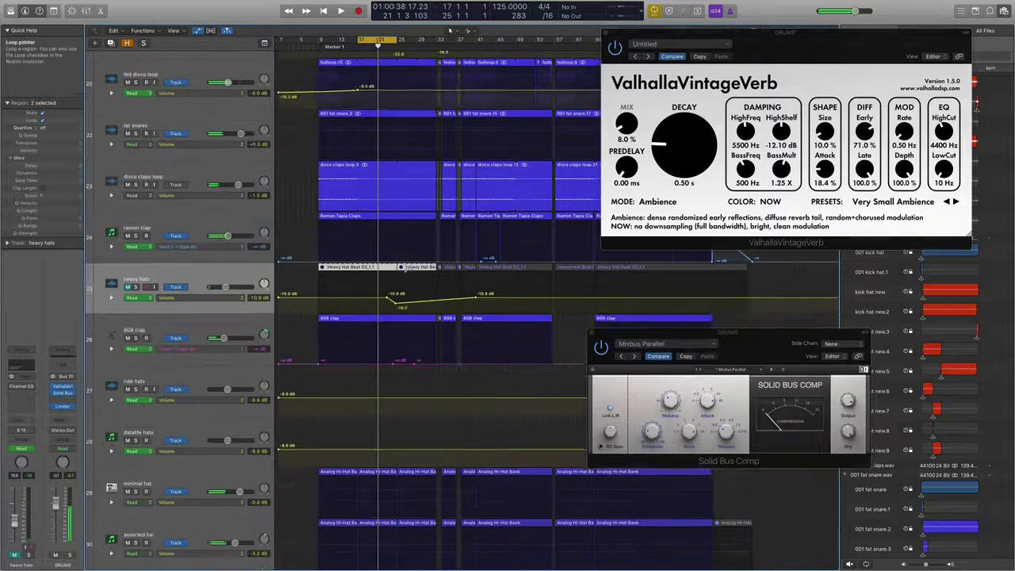
pyautogui.scroll(-3, 408, 266)
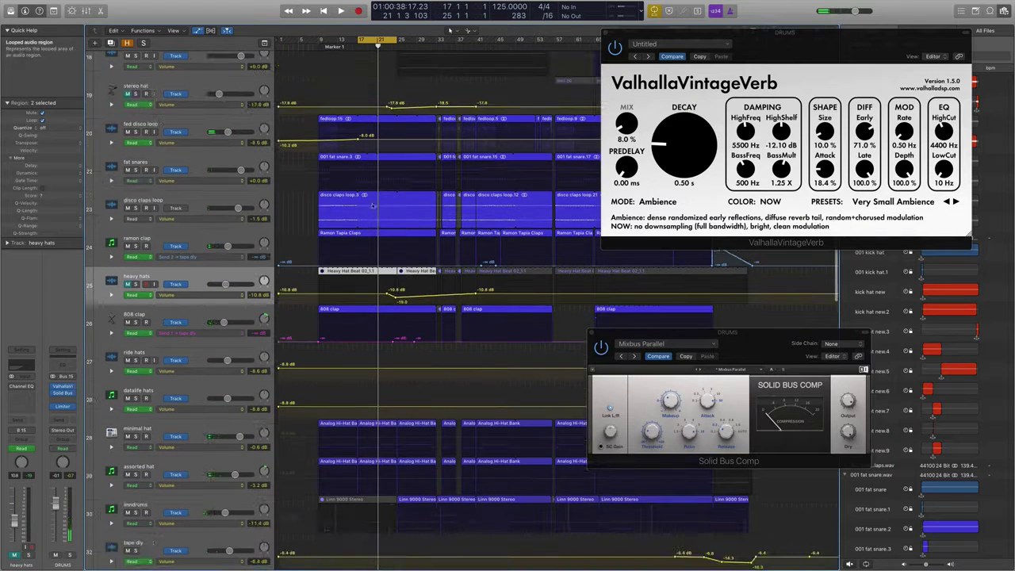
pyautogui.press('super+Up')
pyautogui.scroll(2, 417, 114)
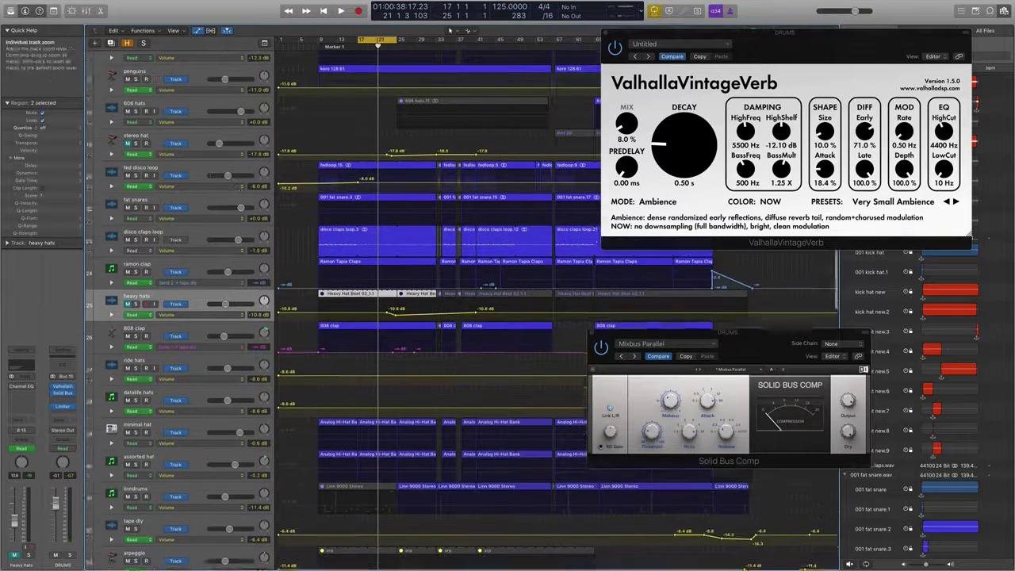
pyautogui.click(417, 112)
pyautogui.moveTo(417, 112); pyautogui.dragTo(375, 117)
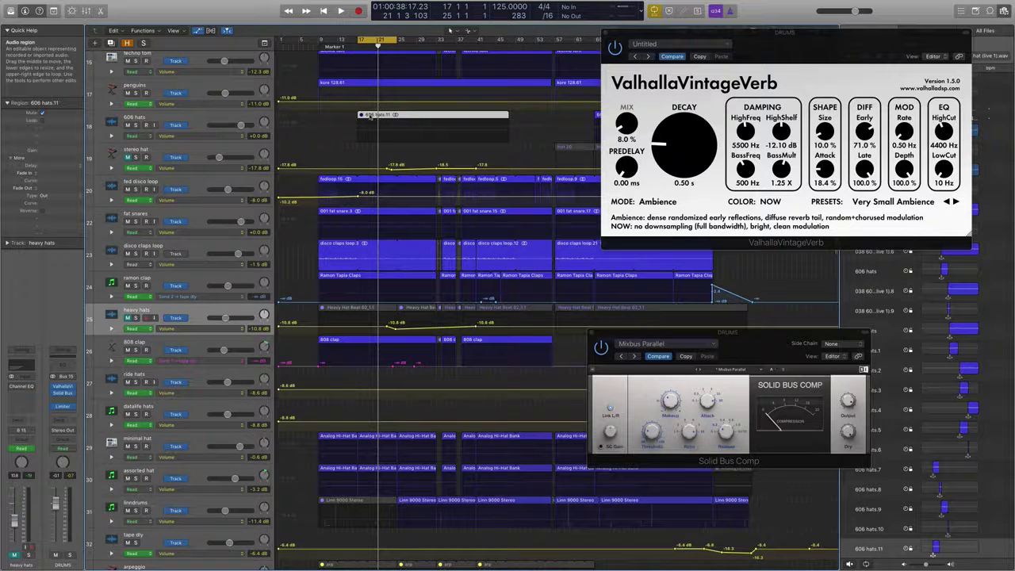
# - Unmute the 606 hats.11 region, audition the 606 hats track soloed and in the mix, and stop playback with the track muted
pyautogui.click(212, 119)
pyautogui.press('space')
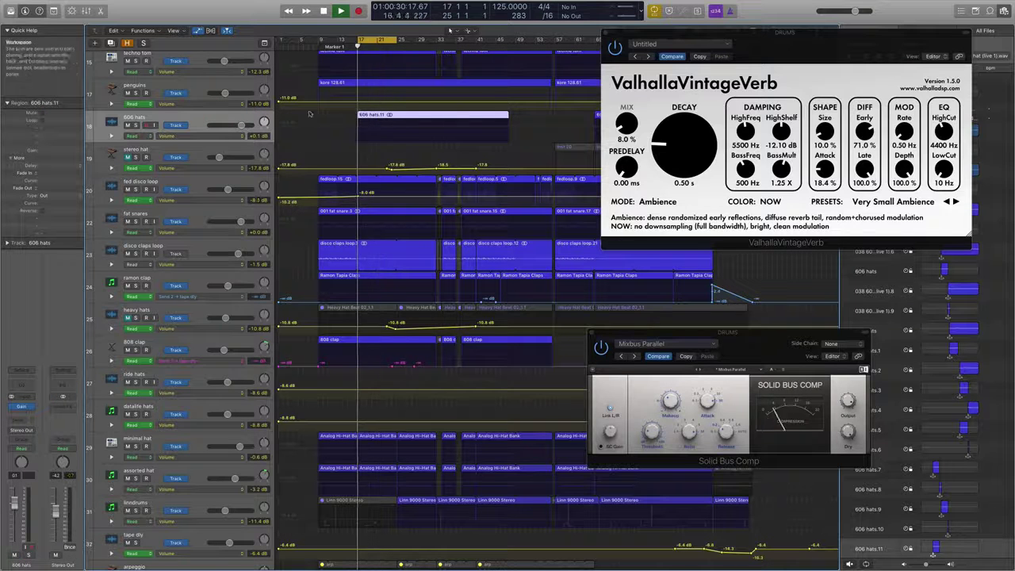
pyautogui.click(136, 125)
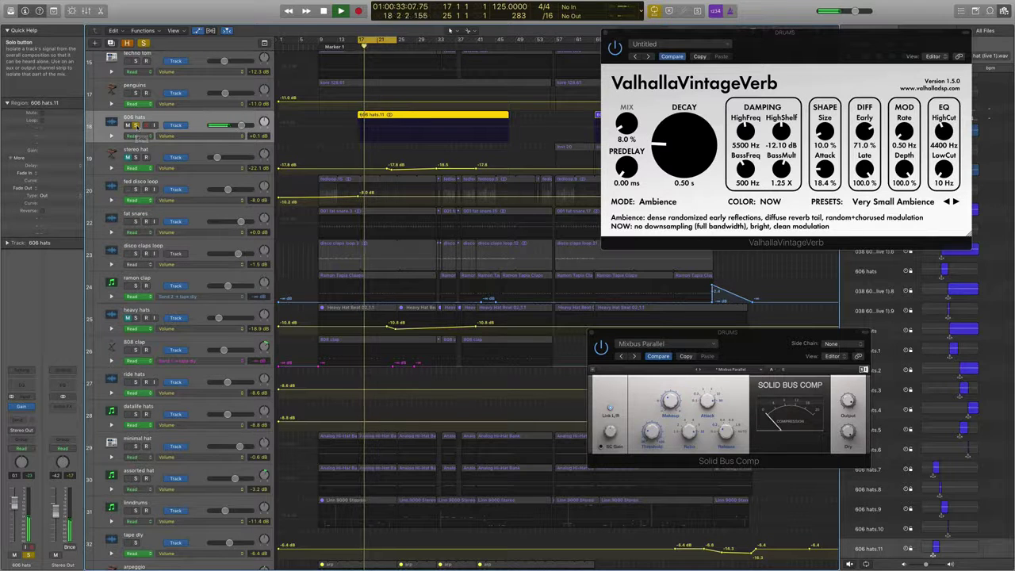
pyautogui.click(136, 125)
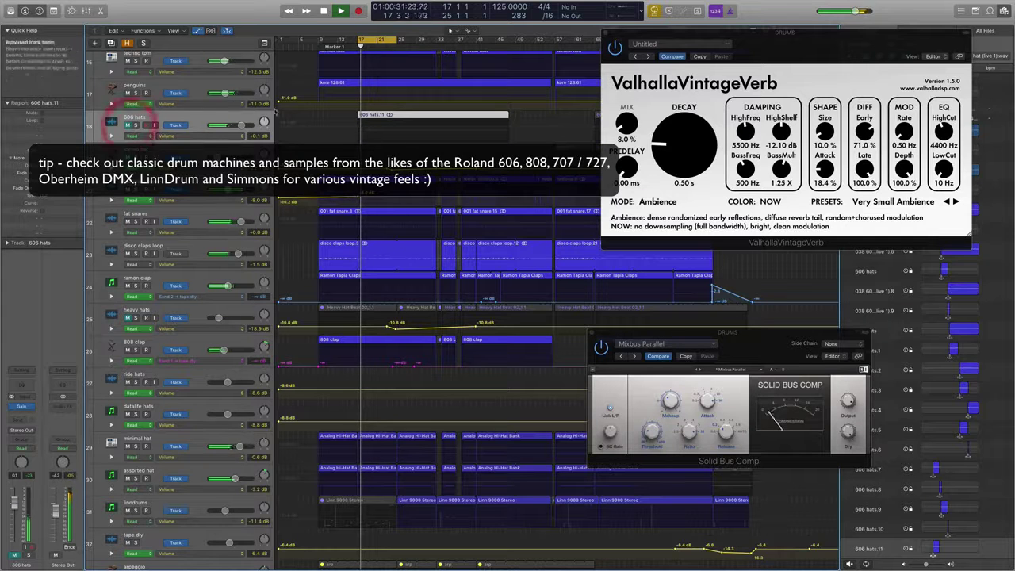
pyautogui.press('space')
# - Mute the 606 hats.11 region and unmute the 606 hats track
pyautogui.scroll(-5, 330, 125)
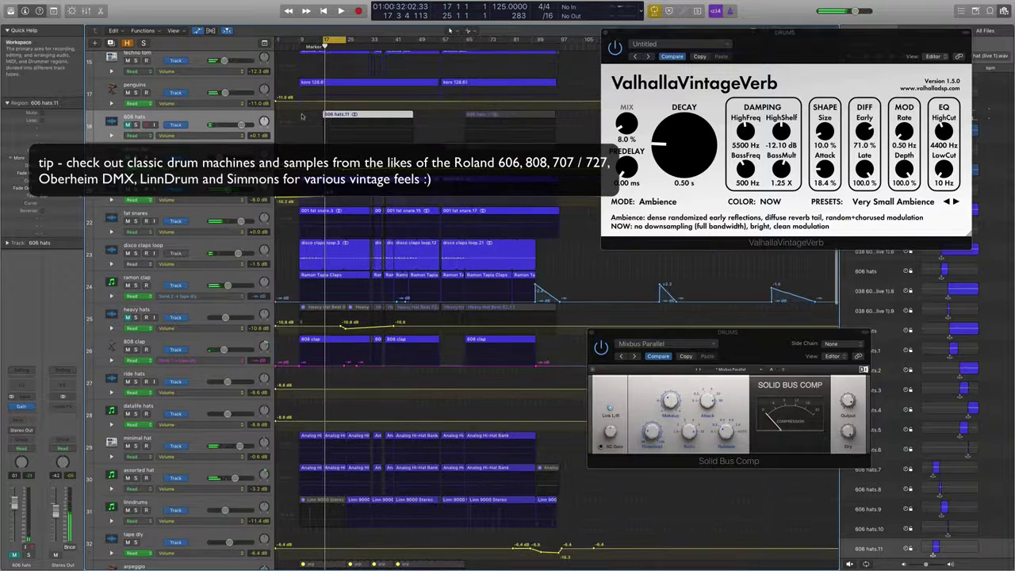
pyautogui.click(311, 118)
pyautogui.click(345, 118)
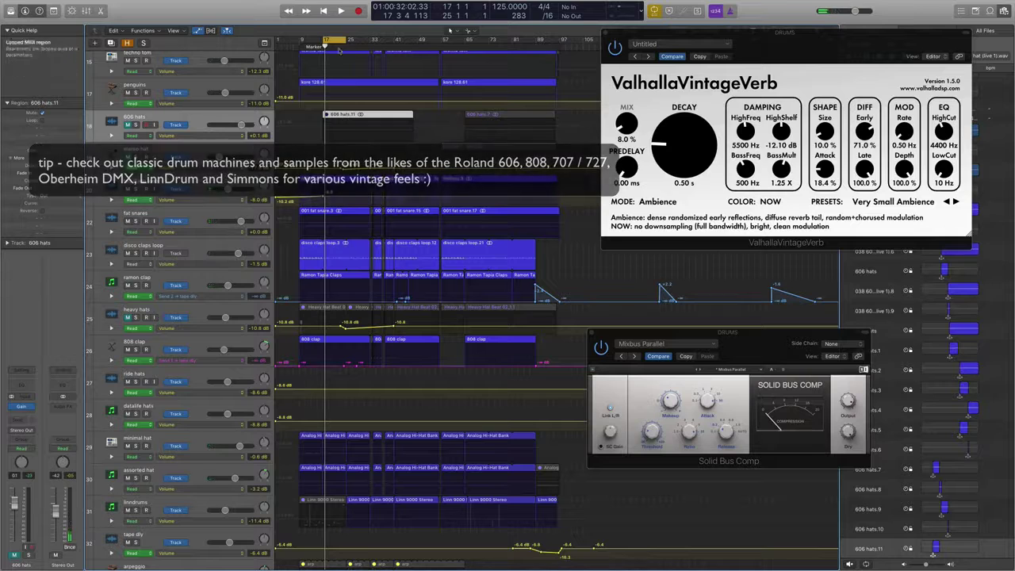
pyautogui.click(121, 125)
# - Move the ValhallaVintageVerb window aside to uncover the upper tracks of the arrangement
pyautogui.scroll(8, 287, 138)
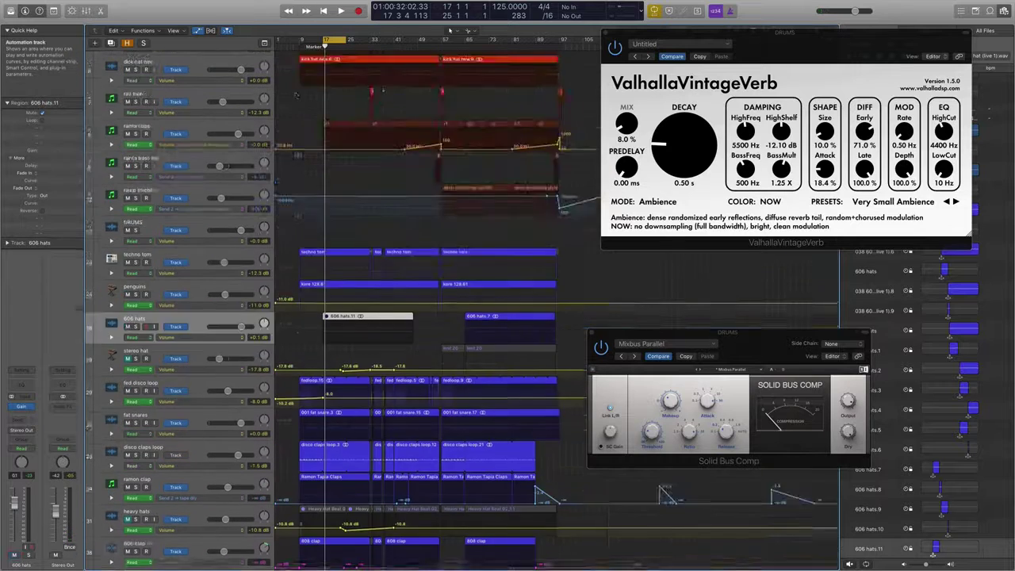
pyautogui.press('super+Right')
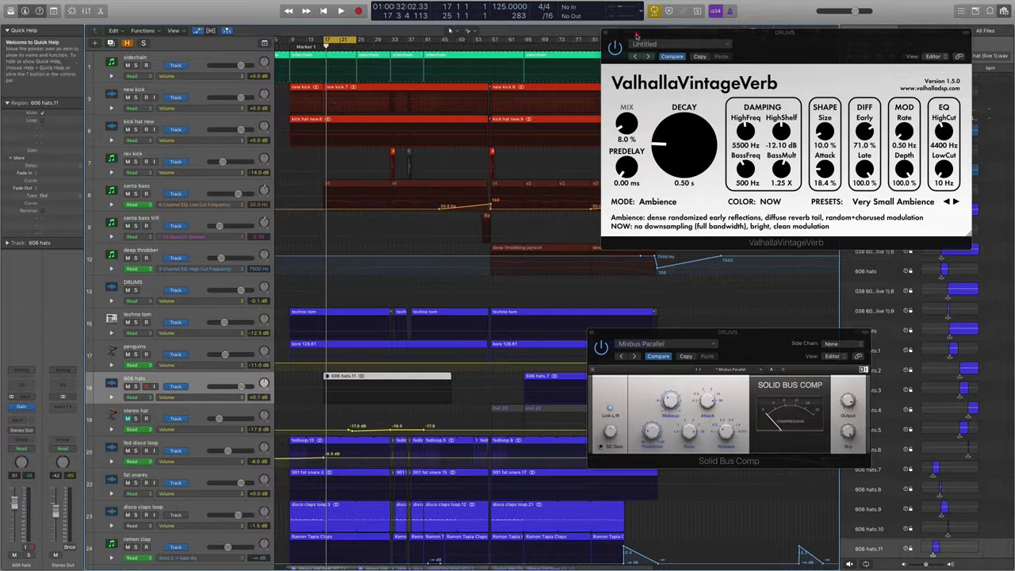
pyautogui.moveTo(636, 36); pyautogui.dragTo(848, 79)
# - Play the arrangement from bar 9 with cycle off and track automation hidden, and view the cymbal and effects tracks
pyautogui.click(292, 45)
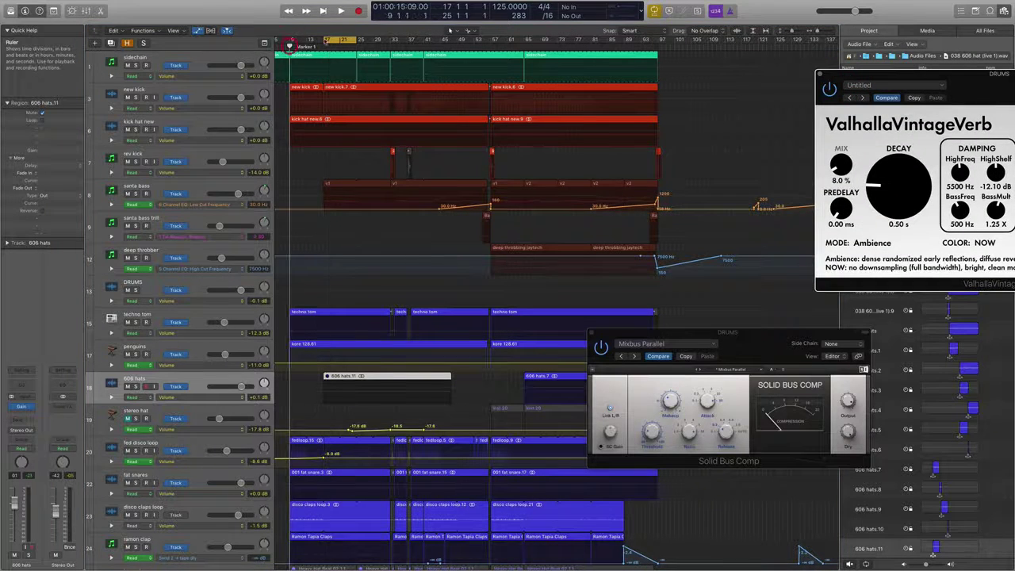
pyautogui.press('super+Up')
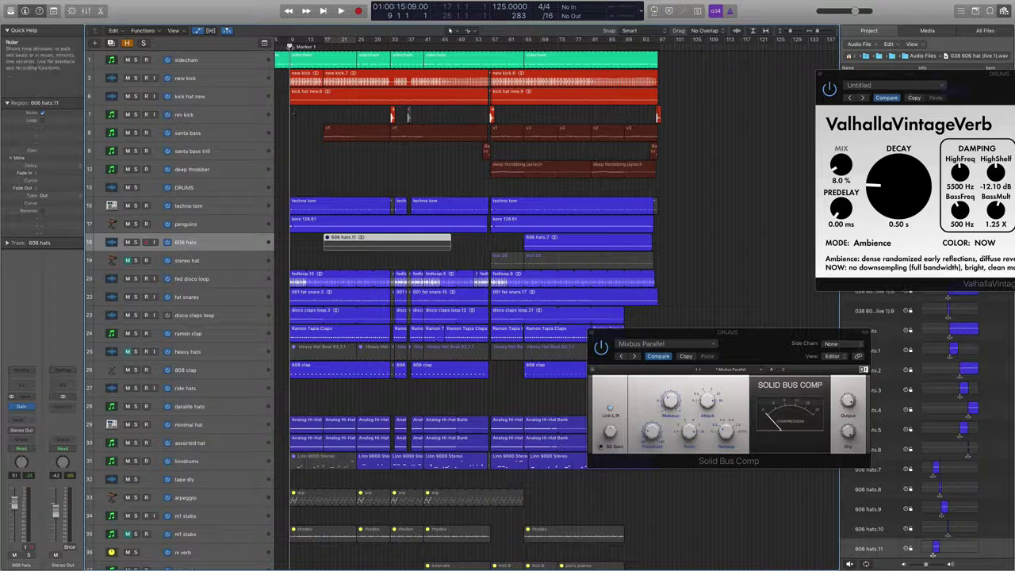
pyautogui.press('space')
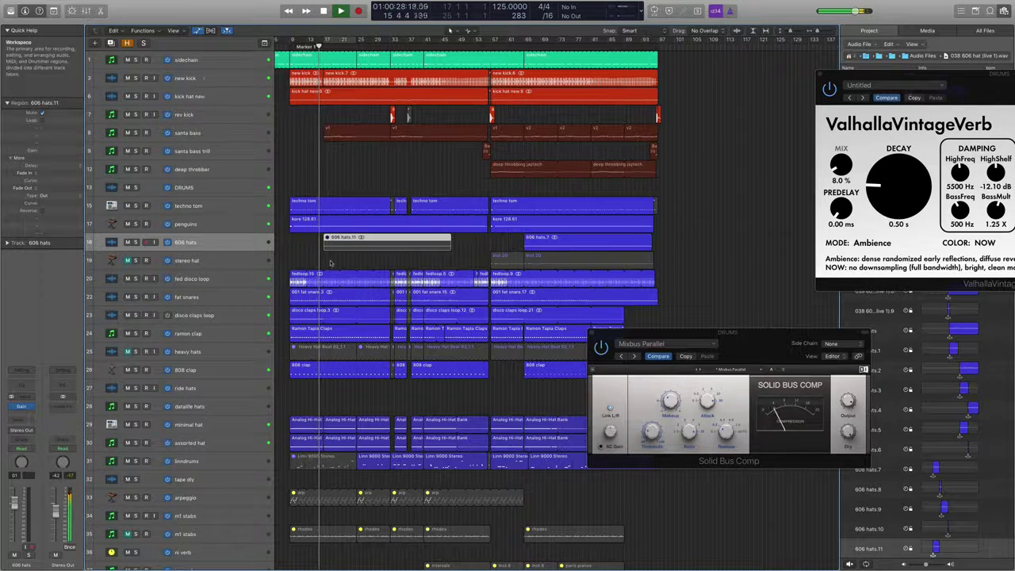
pyautogui.scroll(-15, 360, 378)
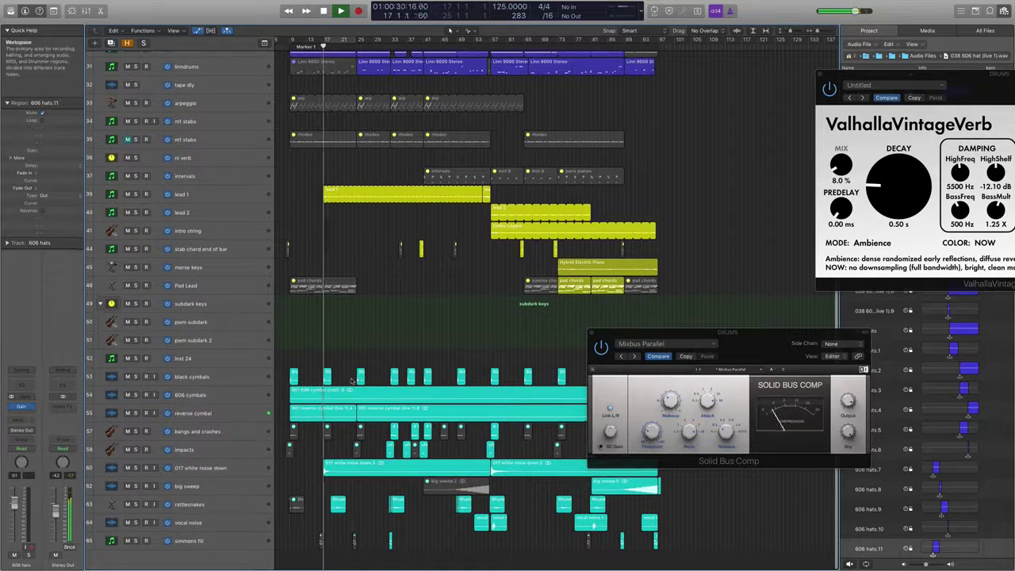
# - Solo the 606 cymbals track, play it from bar 16, and add the reverse cymbal track to the solo
pyautogui.click(223, 395)
pyautogui.press('super+Right')
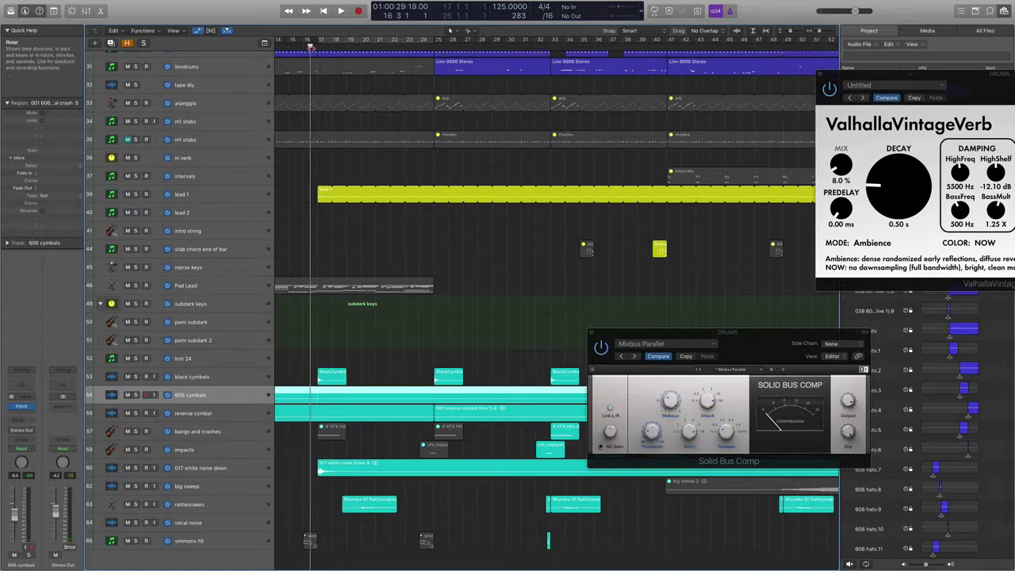
pyautogui.click(310, 47)
pyautogui.click(135, 395)
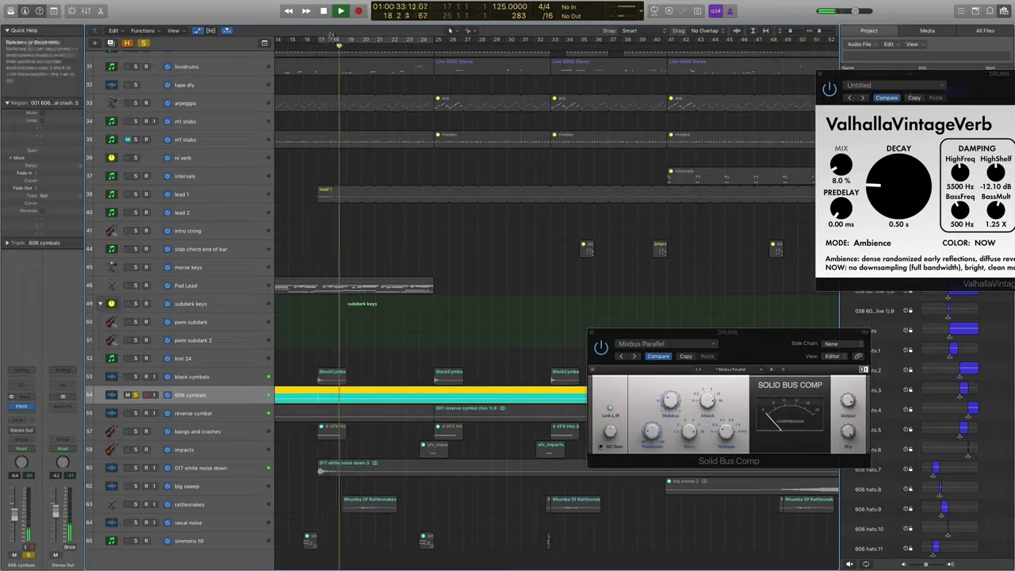
pyautogui.click(135, 413)
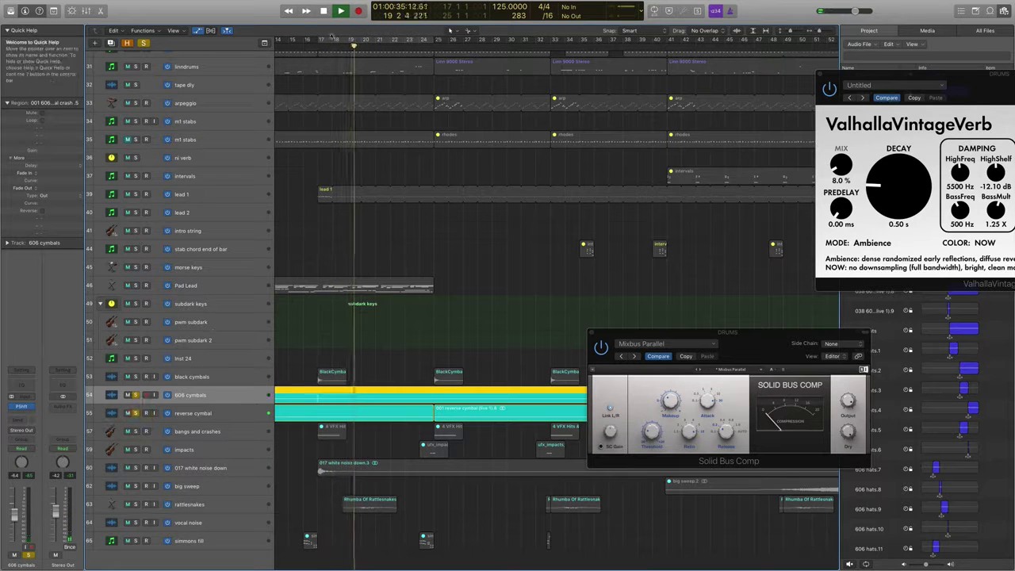
# - Replay from about bar 16 with only the reverse cymbal track soloed, and return it to the full mix
pyautogui.click(297, 43)
pyautogui.click(135, 395)
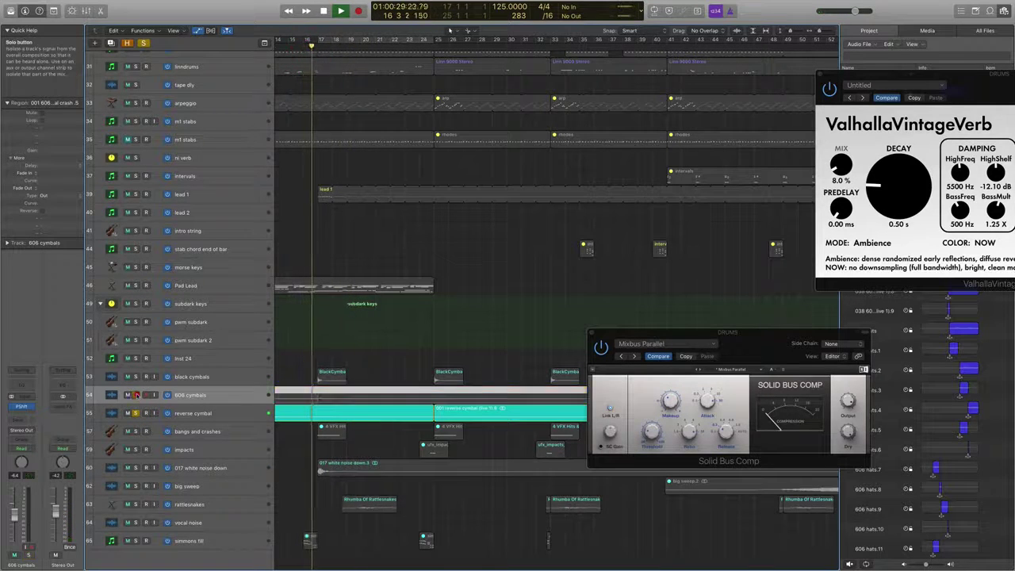
pyautogui.click(218, 413)
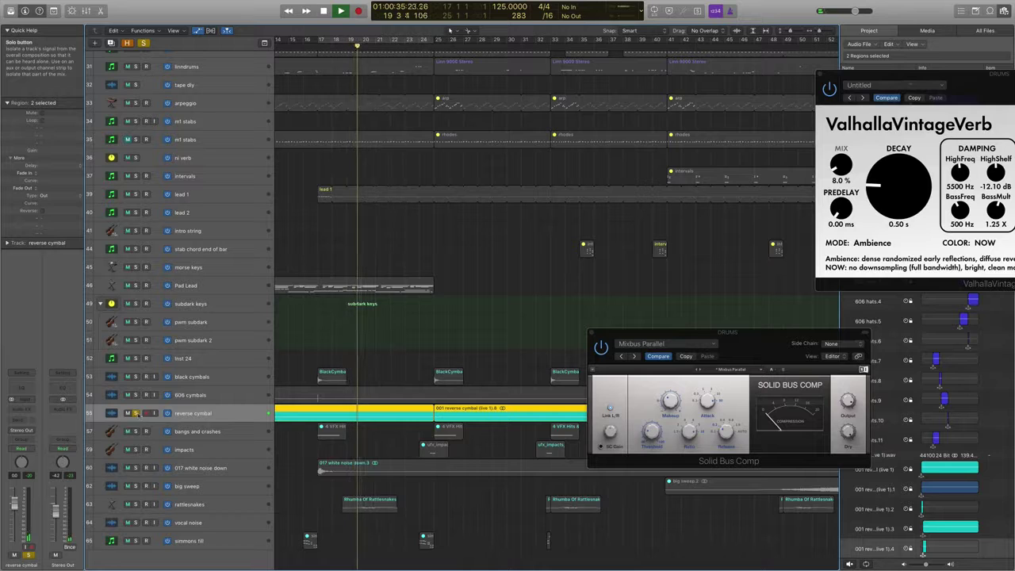
pyautogui.click(136, 414)
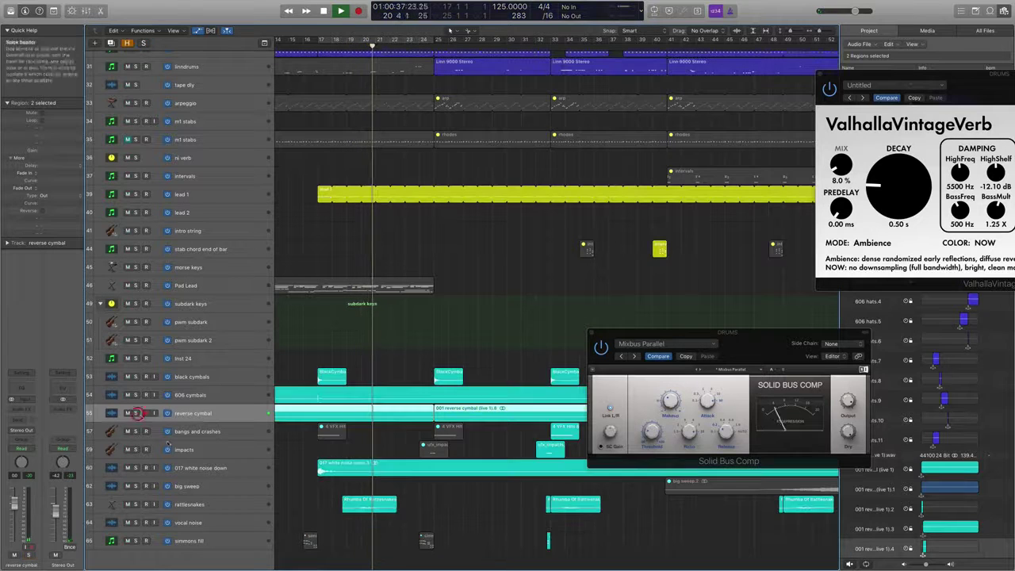
pyautogui.press('space')
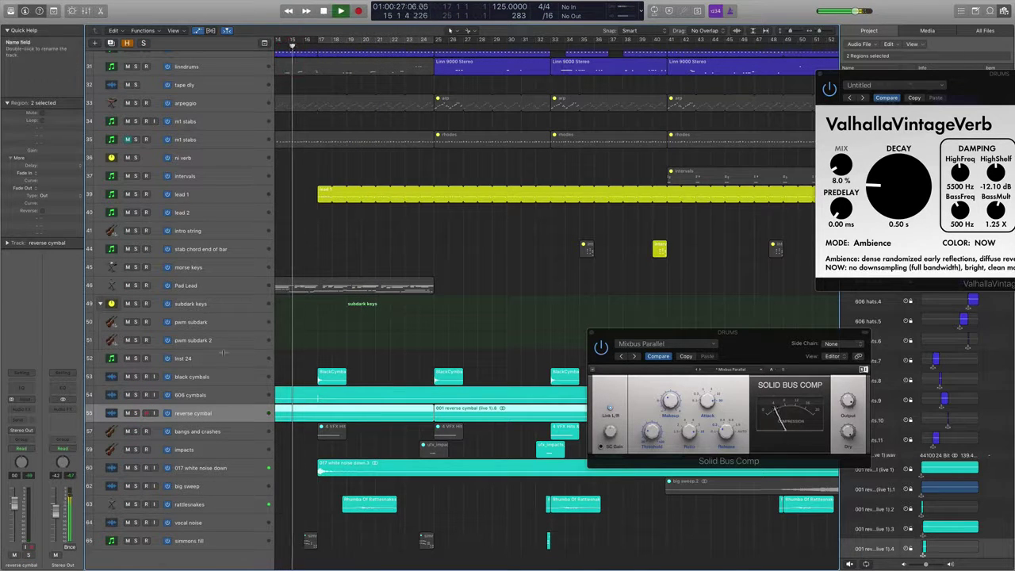
# - Show track automation and audition the 017 white noise down track from bar 16, in the mix and soloed
pyautogui.click(212, 471)
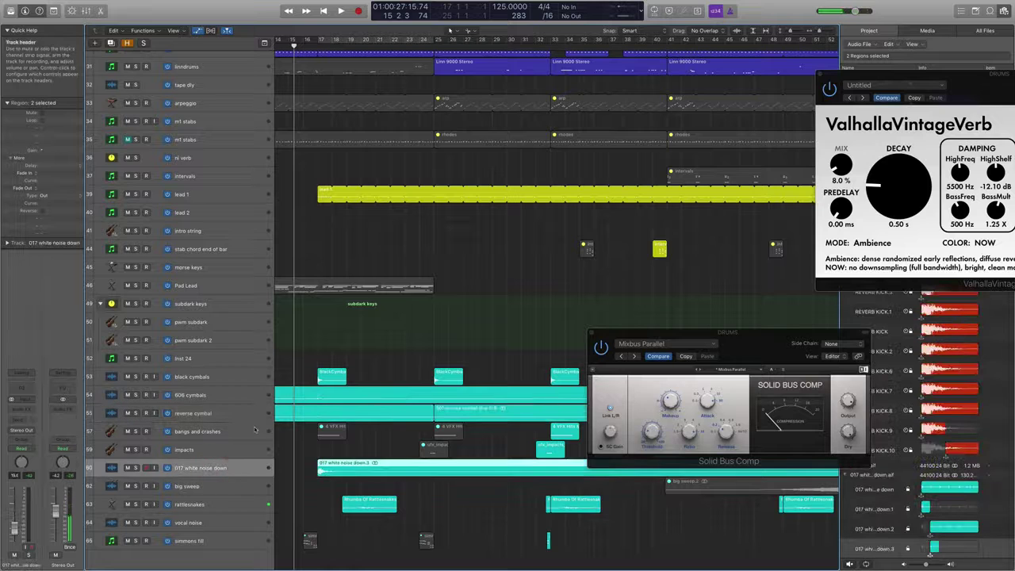
pyautogui.press('a')
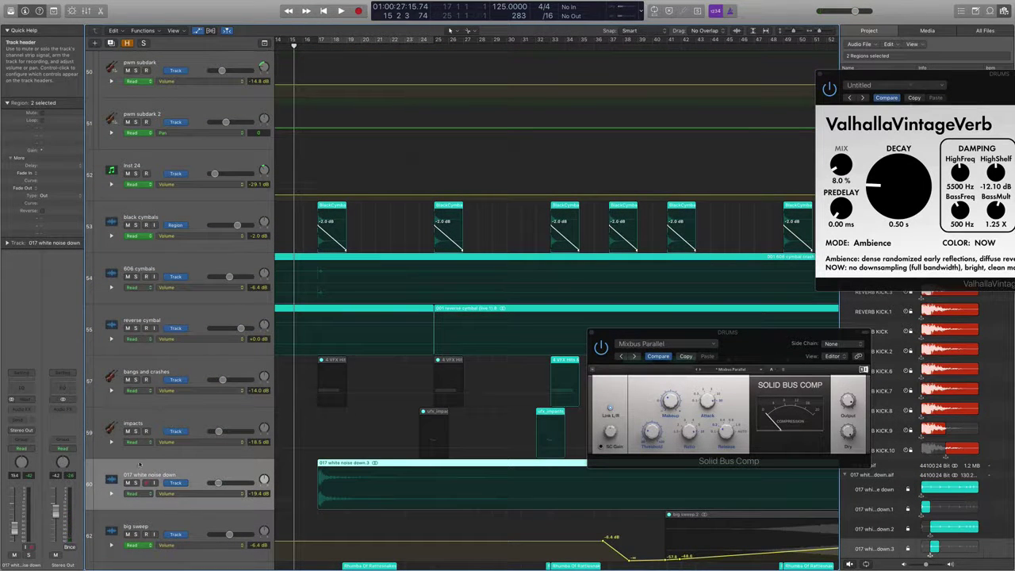
pyautogui.press('space')
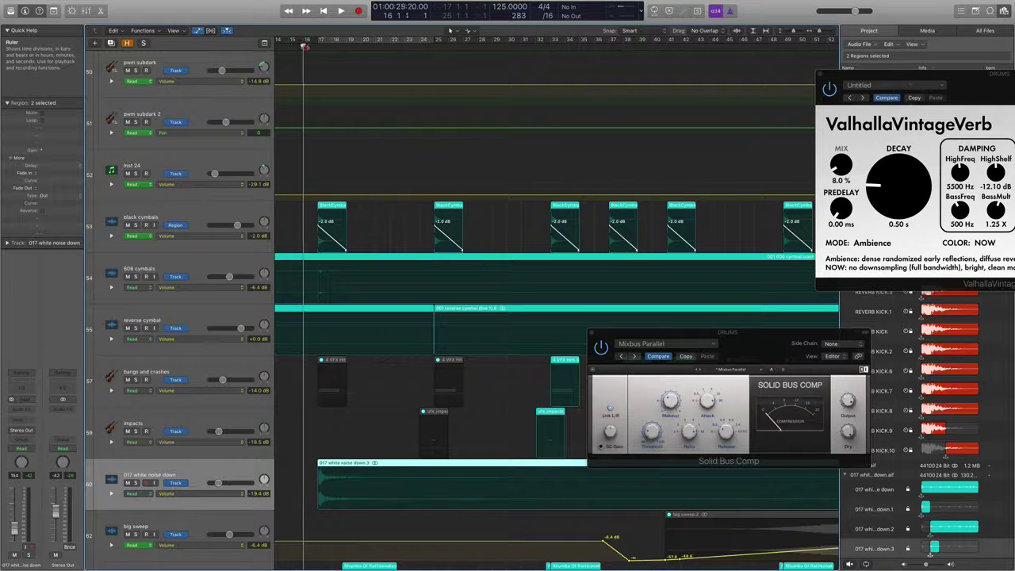
pyautogui.click(127, 482)
pyautogui.click(127, 483)
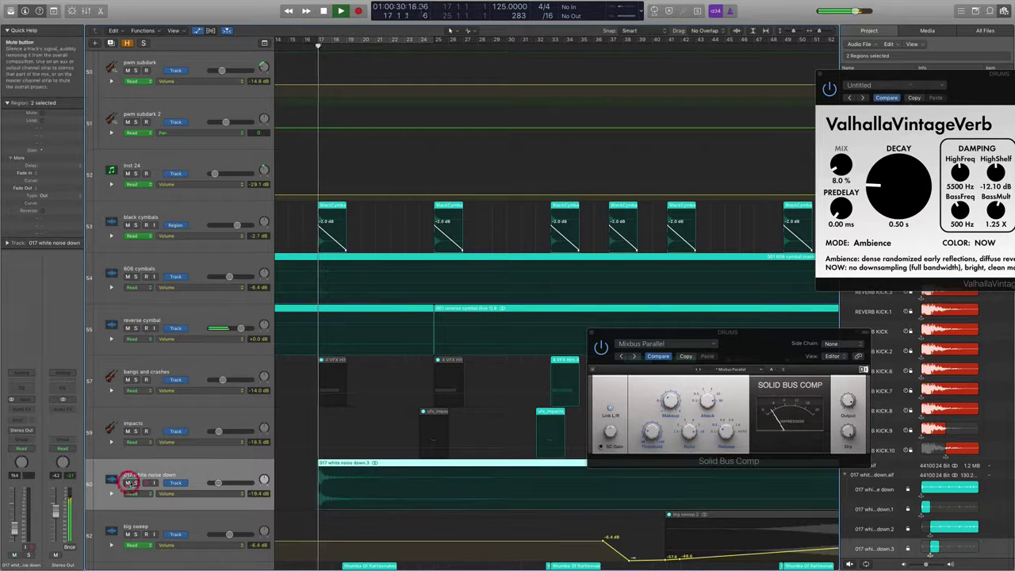
pyautogui.click(136, 482)
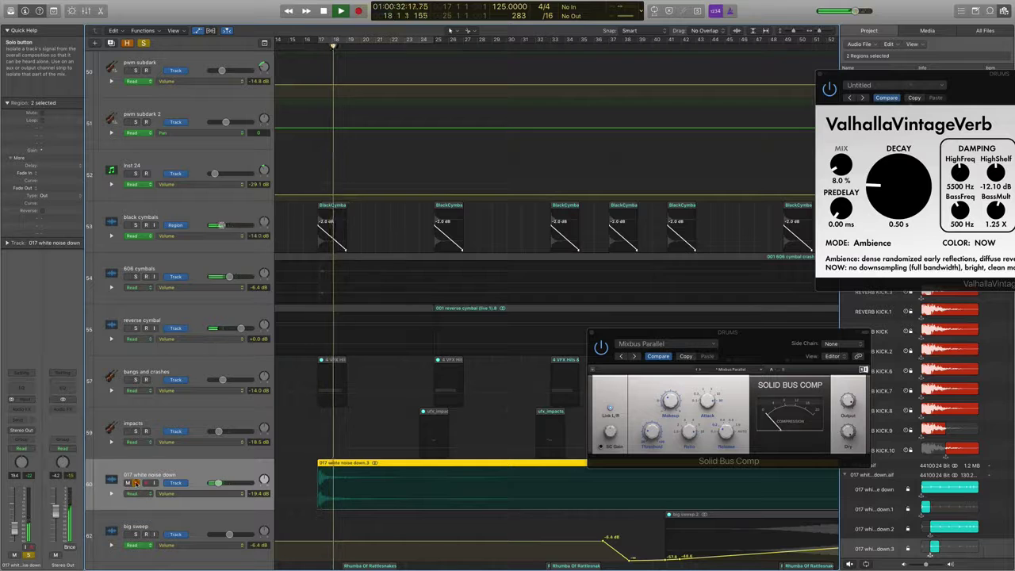
pyautogui.click(136, 482)
# - Solo the black cymbals track, replay it around bar 17, and add the 017 white noise down track to the solo
pyautogui.click(135, 224)
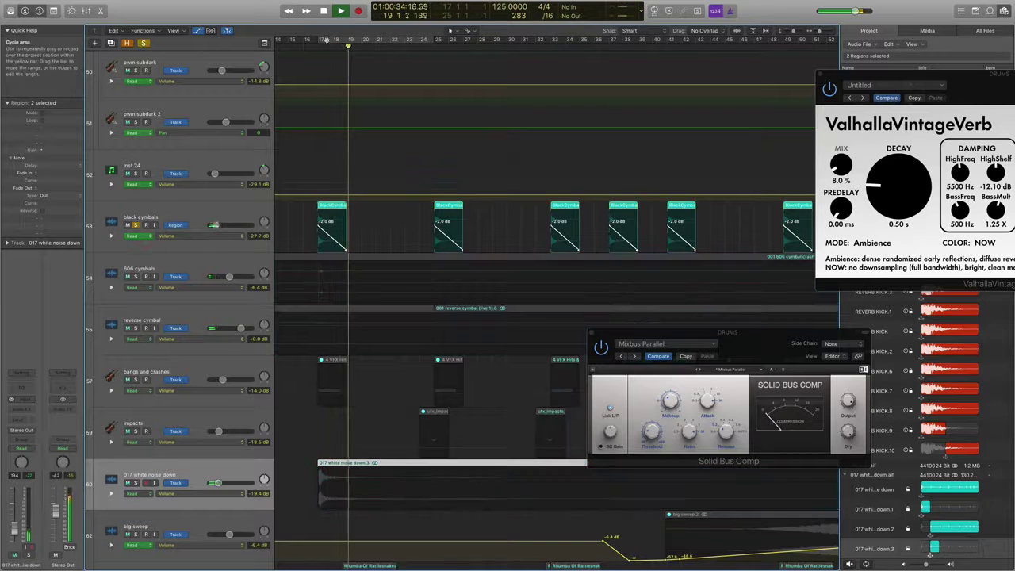
pyautogui.click(307, 44)
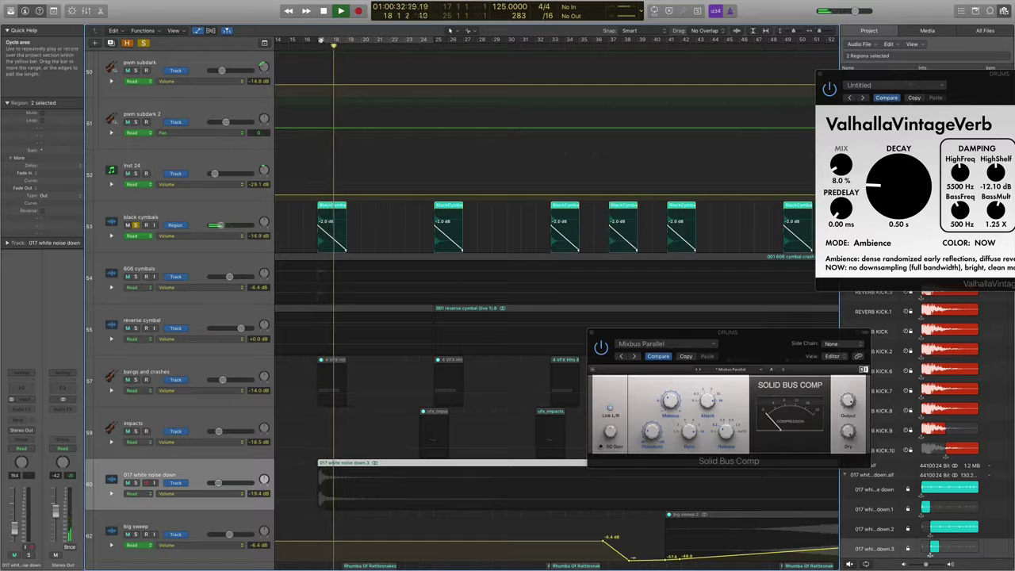
pyautogui.click(136, 483)
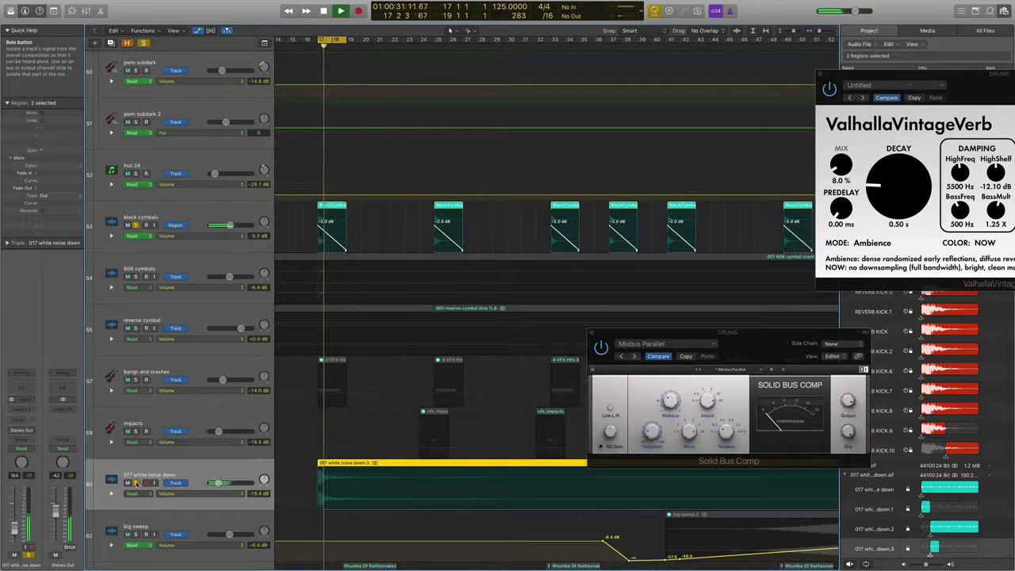
# - Stop playback, select the 017 white noise down.3 region, and examine its region settings and span in the arrangement
pyautogui.scroll(-2, 329, 435)
pyautogui.scroll(-2, 329, 434)
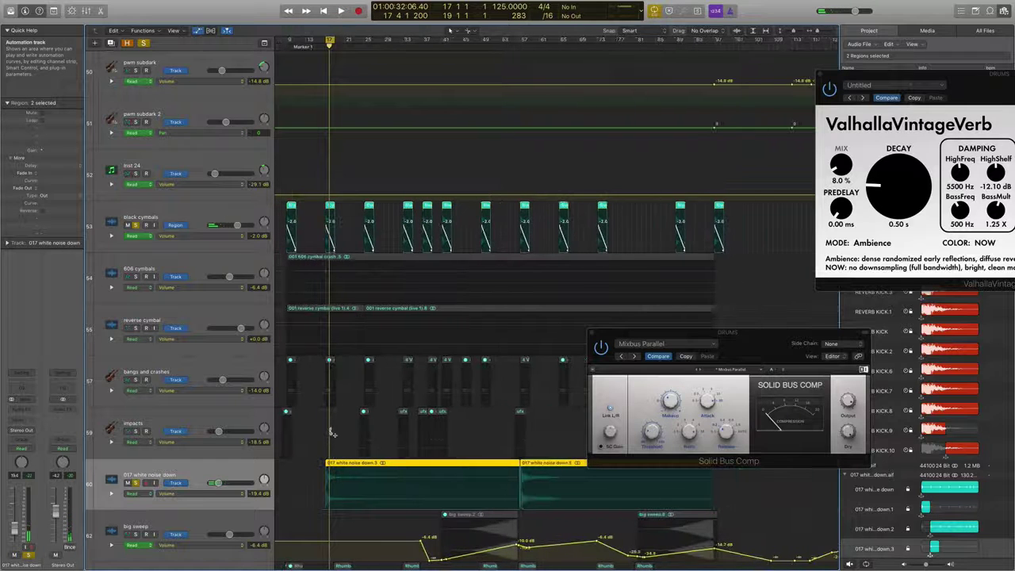
pyautogui.click(365, 471)
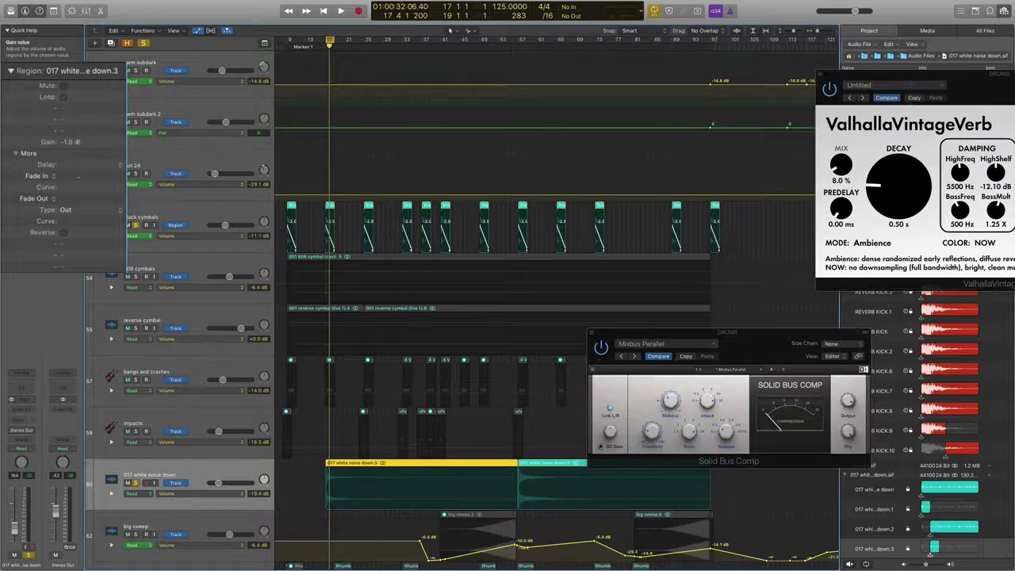
pyautogui.scroll(-5, 315, 444)
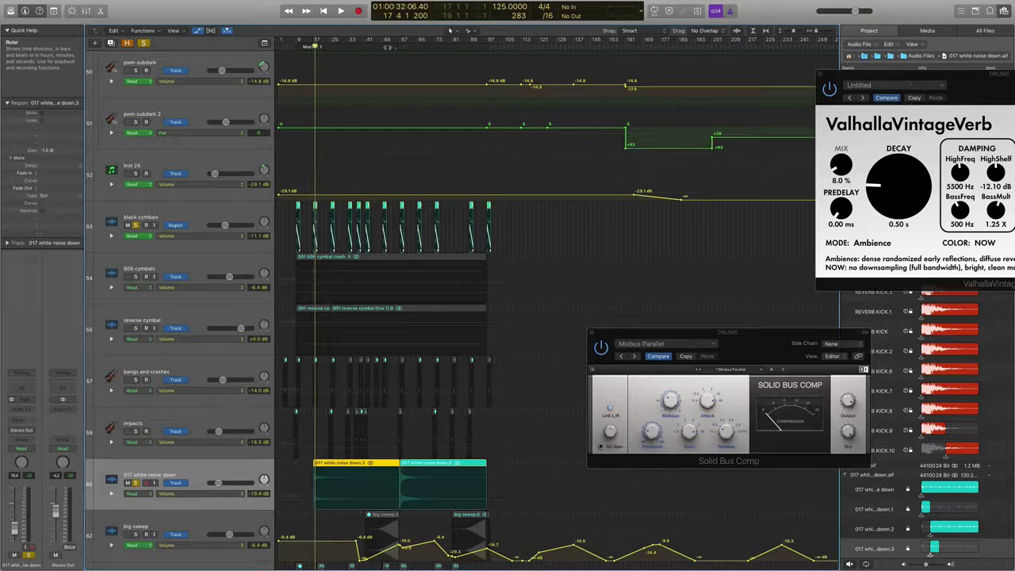
# - Clear all solos and play the full mix from just before bar 17, with automation hidden and all tracks in view
pyautogui.press('super+Right')
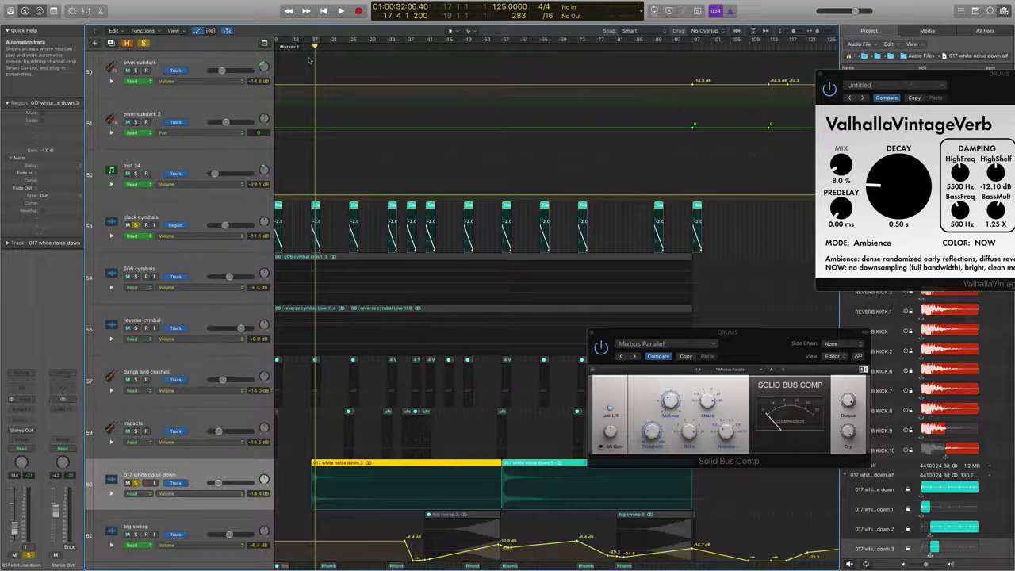
pyautogui.press('super+Up')
pyautogui.click(311, 40)
pyautogui.scroll(4, 339, 95)
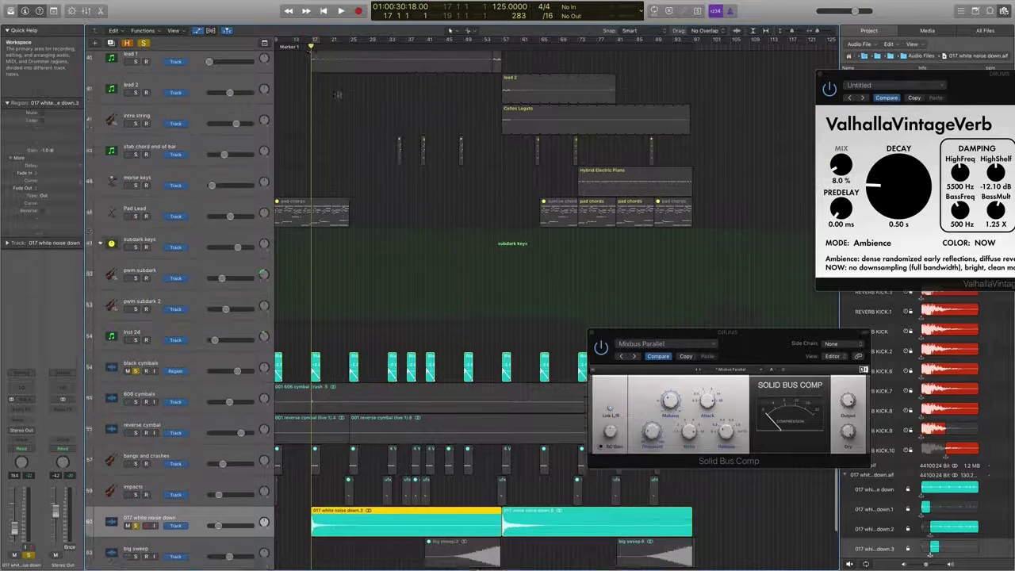
pyautogui.click(144, 42)
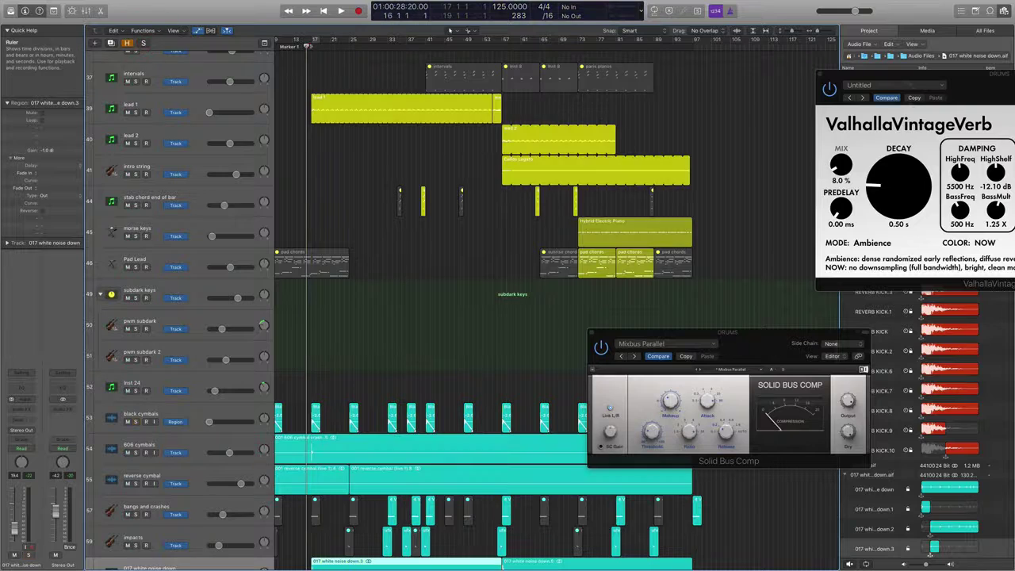
pyautogui.doubleClick(300, 40)
pyautogui.press('super+Up')
pyautogui.press('super+Up')
pyautogui.press('super+Up')
pyautogui.press('super+Down')
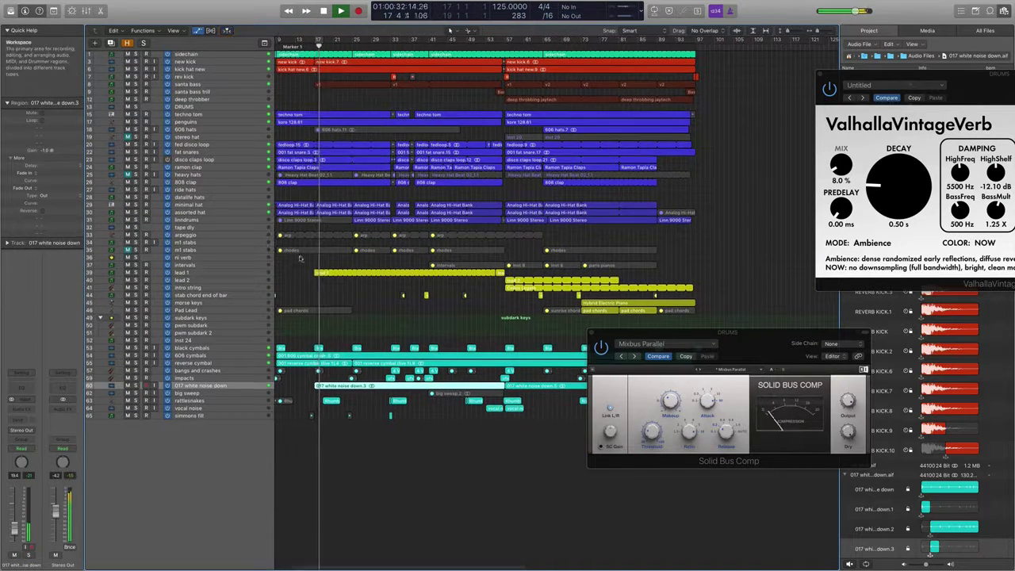
# - Select the lead 1 track, show track automation, and display its Volume automation
pyautogui.click(243, 272)
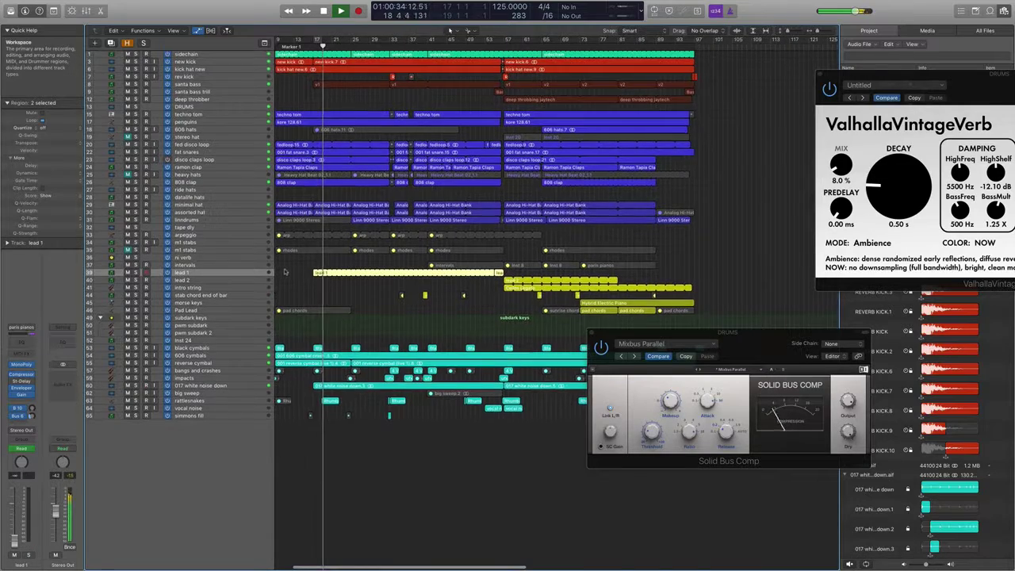
pyautogui.press('super+Down')
pyautogui.press('super+Down')
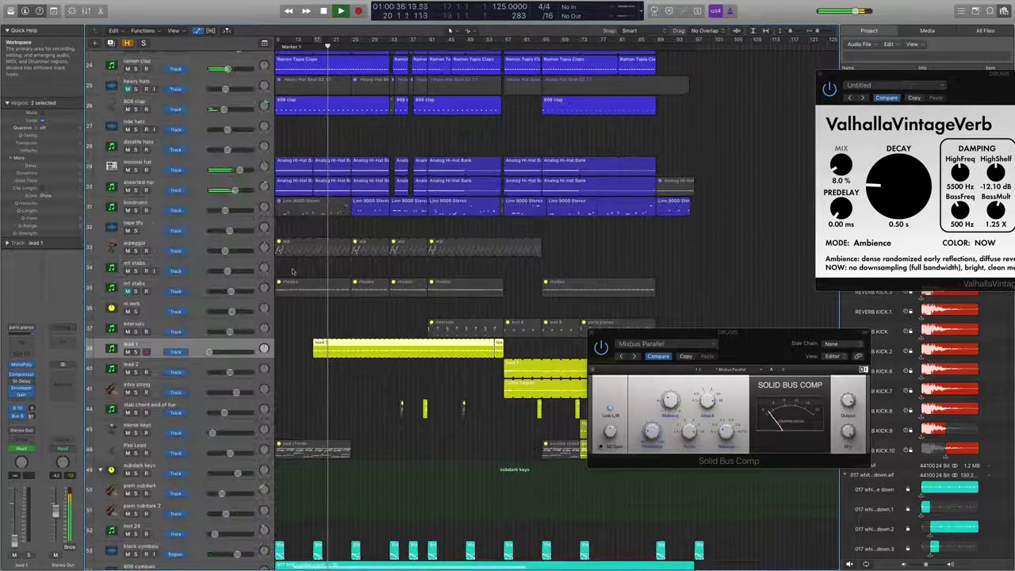
pyautogui.press('a')
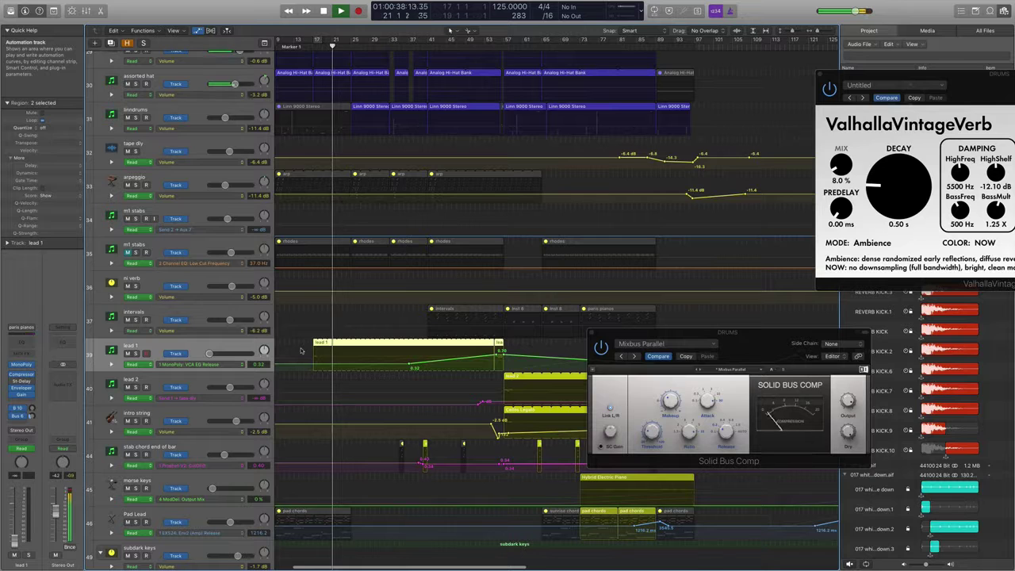
pyautogui.click(223, 365)
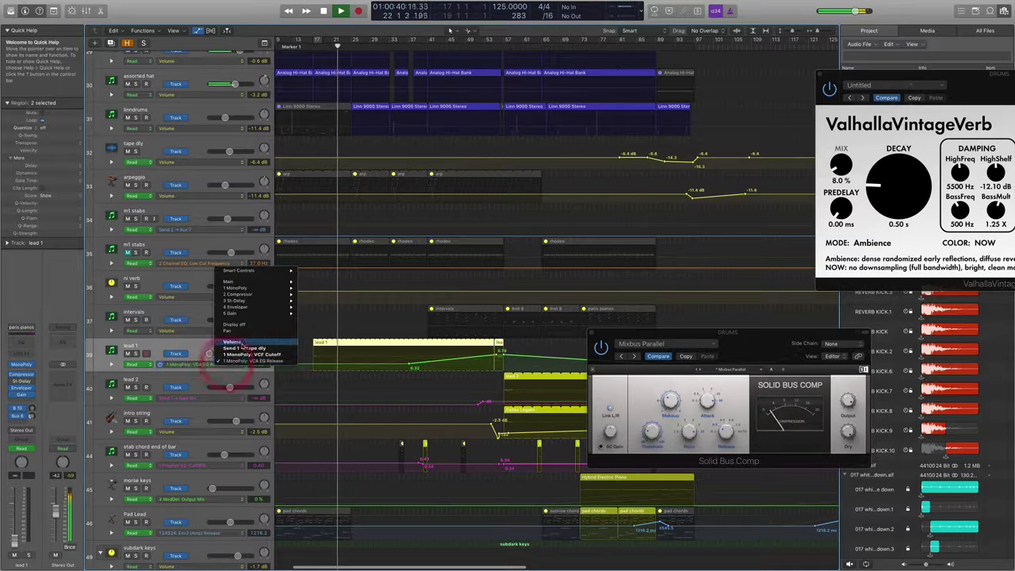
pyautogui.click(238, 341)
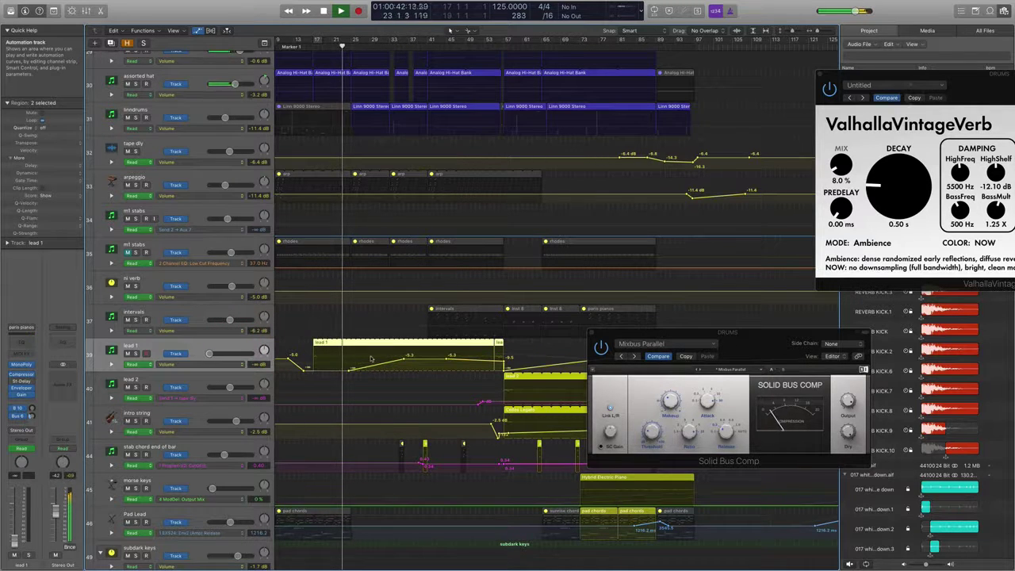
# - Examine the lead 1 track's volume automation from its start to its end while the arrangement plays
pyautogui.press('super+Right')
pyautogui.press('super+Right')
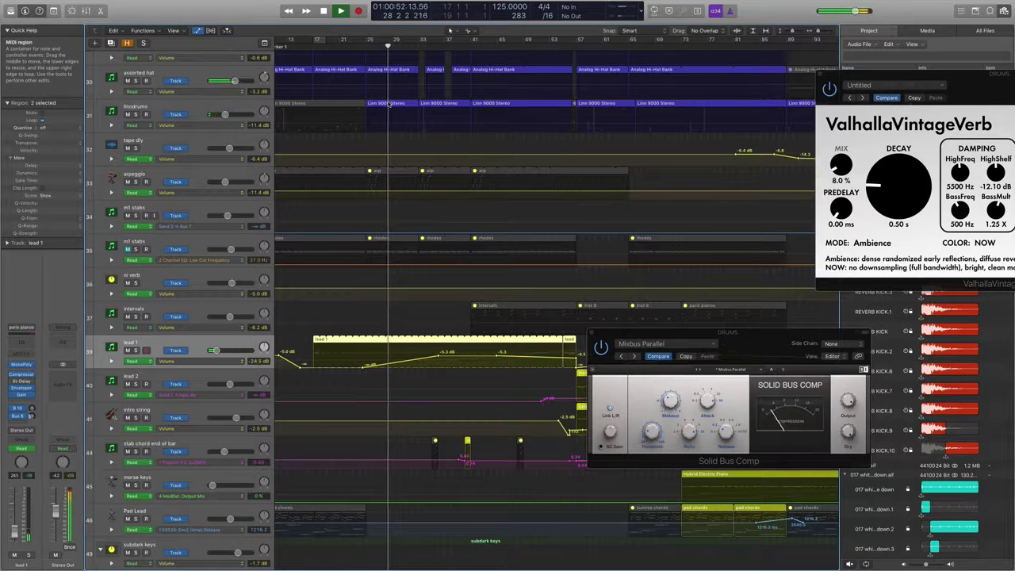
pyautogui.hscroll(-3, 386, 95)
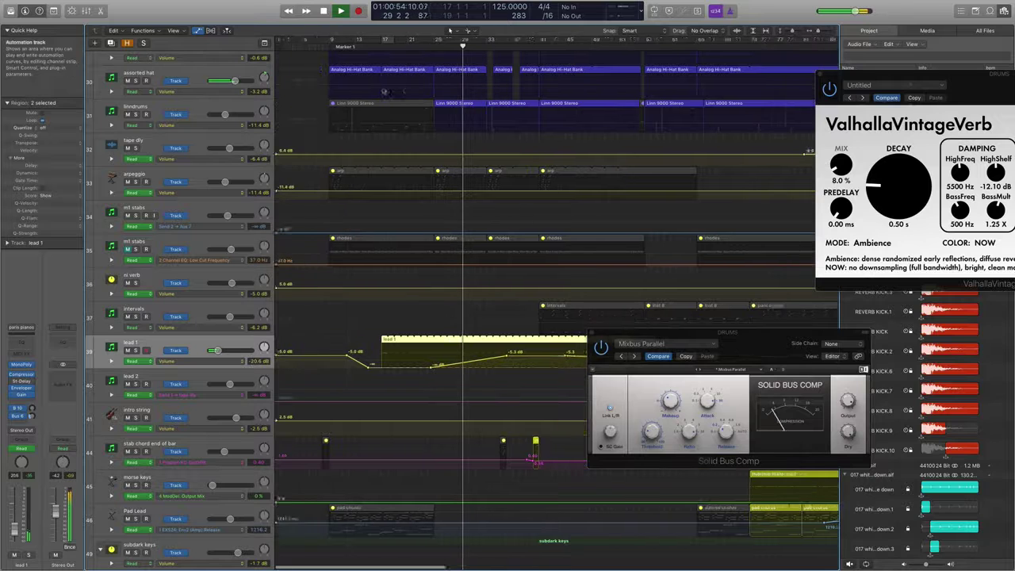
pyautogui.hscroll(5, 444, 264)
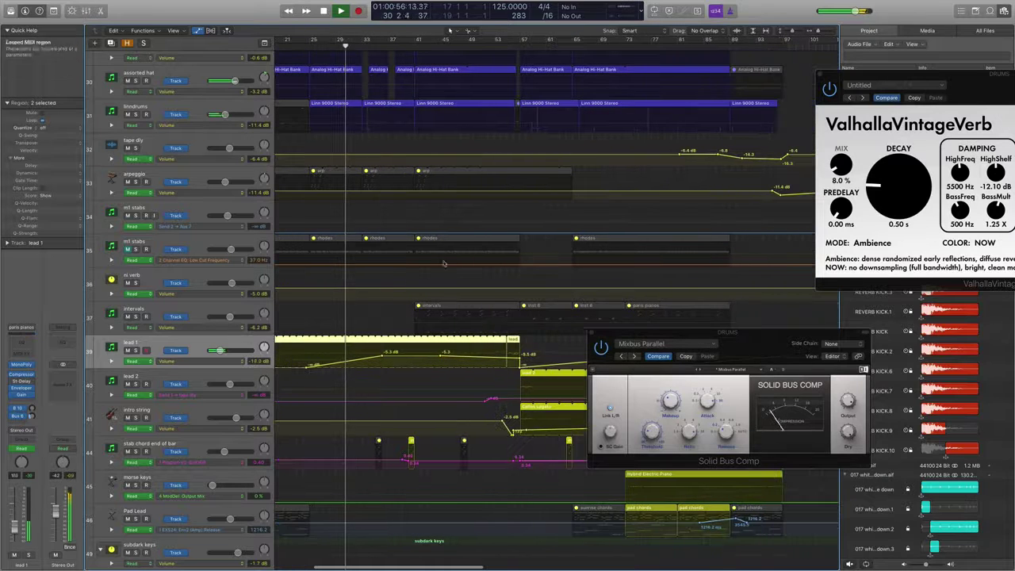
pyautogui.press('super+Right')
pyautogui.press('super+Right')
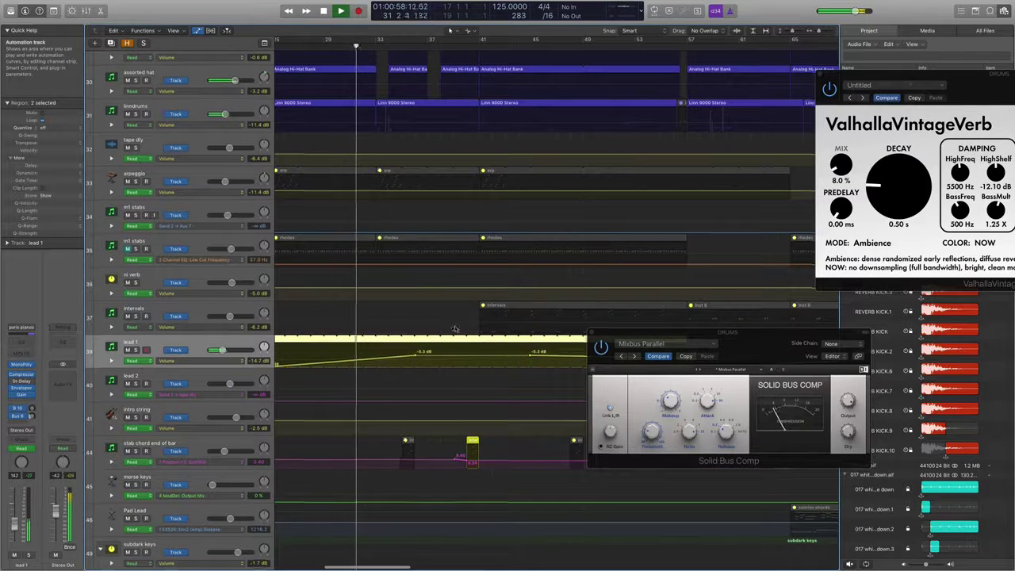
# - Select the lead 2 track and examine its region and automation from about bar 49 onward
pyautogui.scroll(-4, 455, 328)
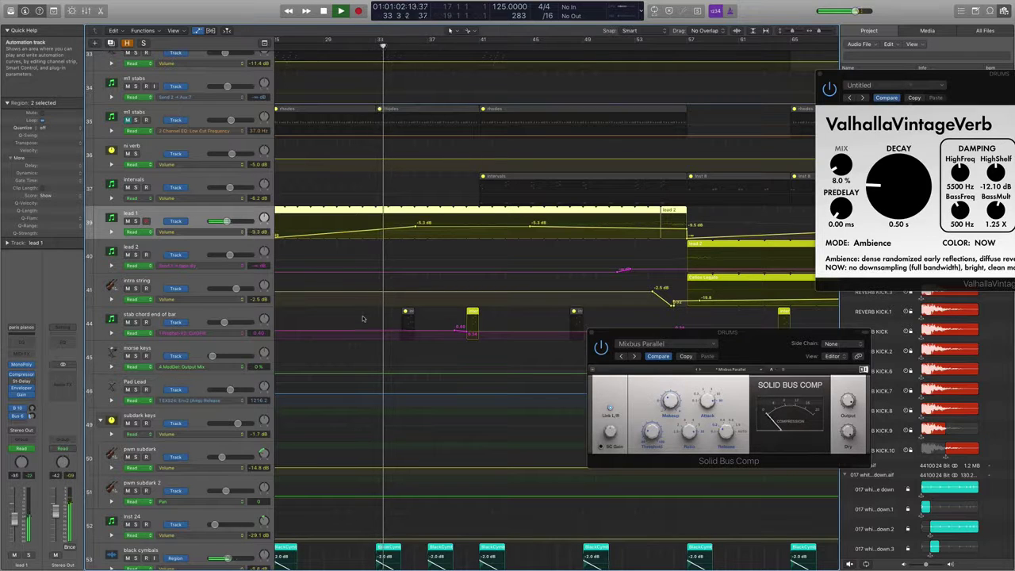
pyautogui.press('super+Left')
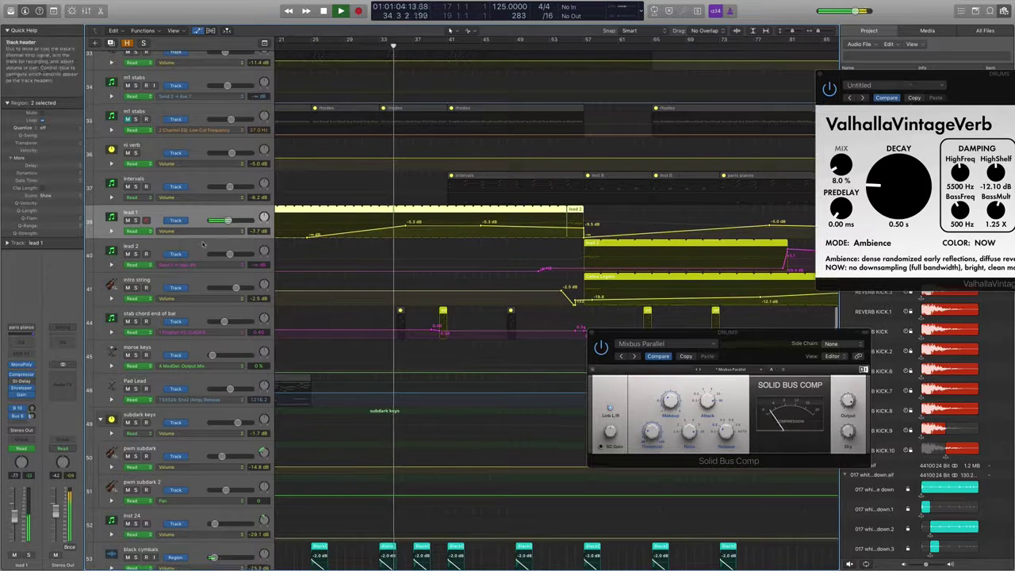
pyautogui.click(203, 246)
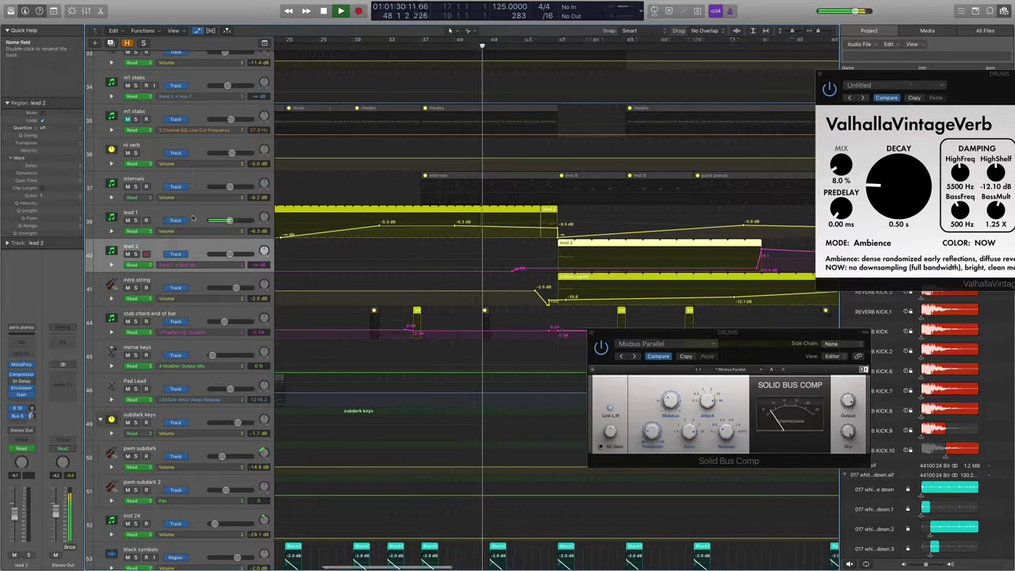
pyautogui.hscroll(10, 432, 209)
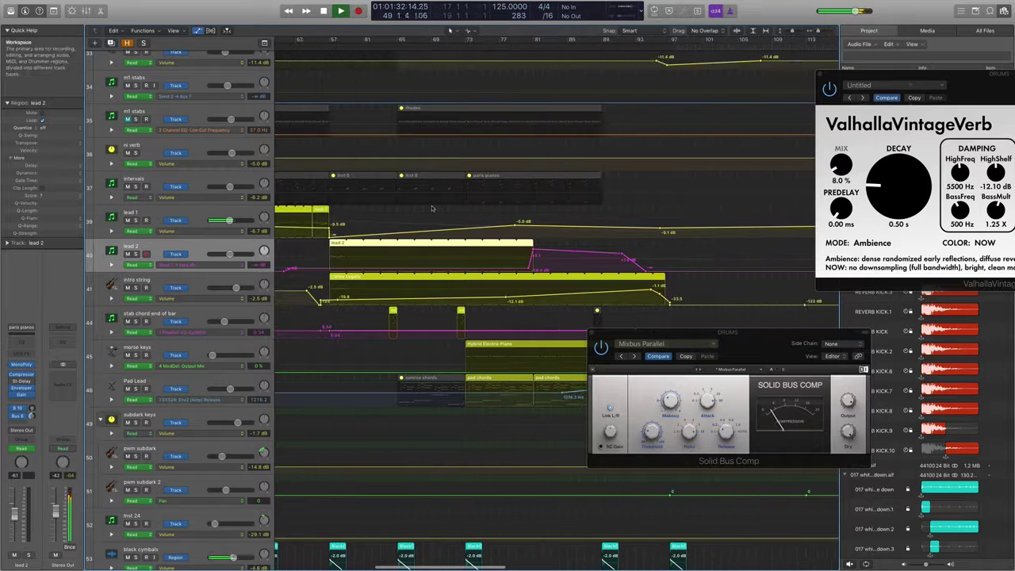
pyautogui.hscroll(-3, 432, 209)
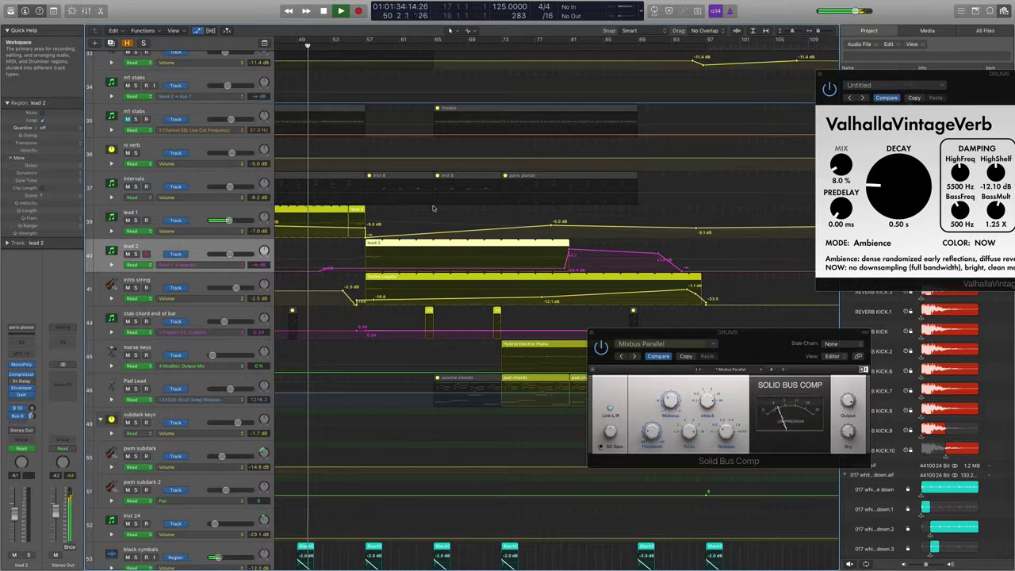
# - Briefly audition the lead 1 track in solo and display its 1 MonoPoly: VCA EG Release automation
pyautogui.click(134, 220)
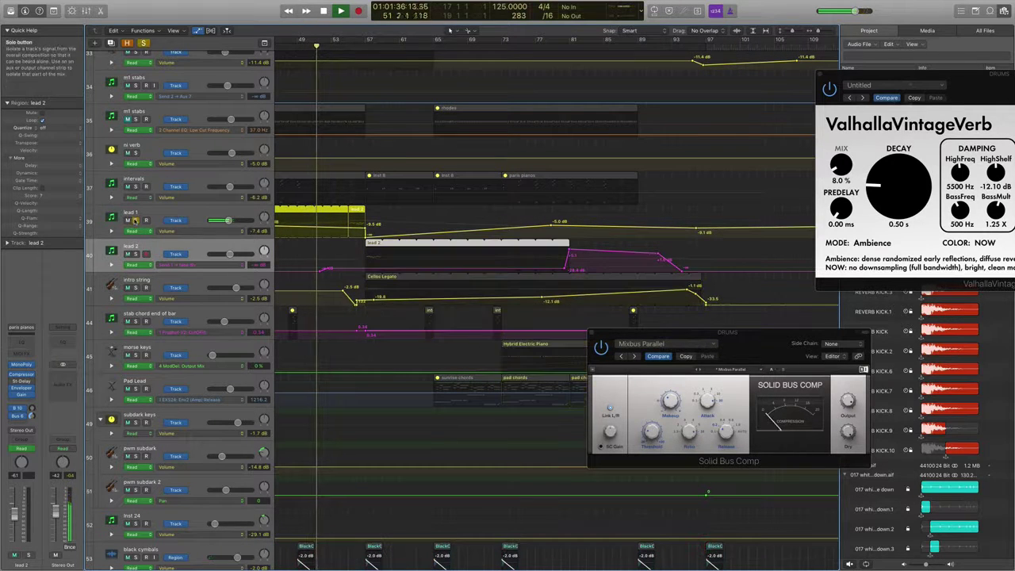
pyautogui.click(135, 220)
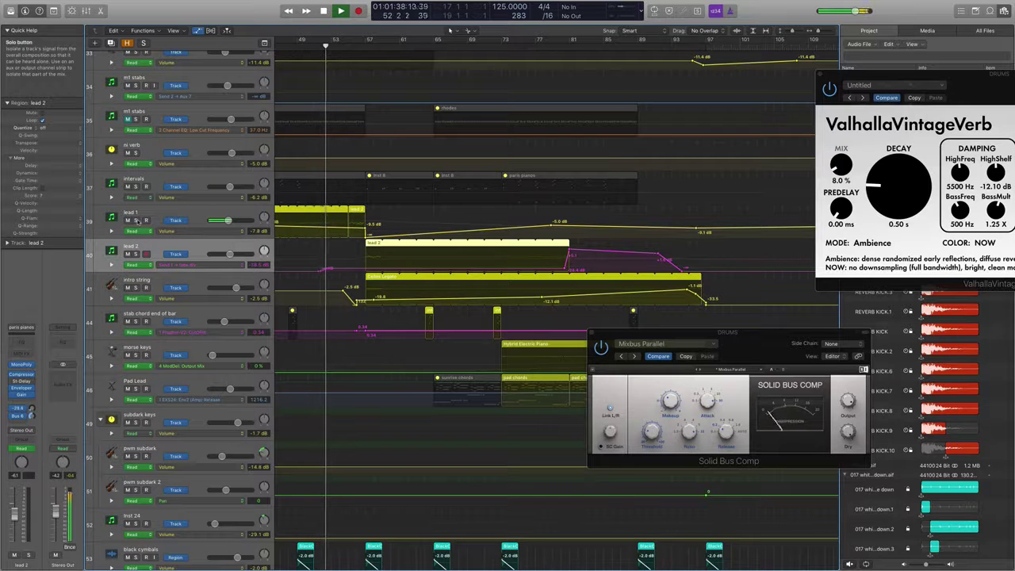
pyautogui.click(155, 231)
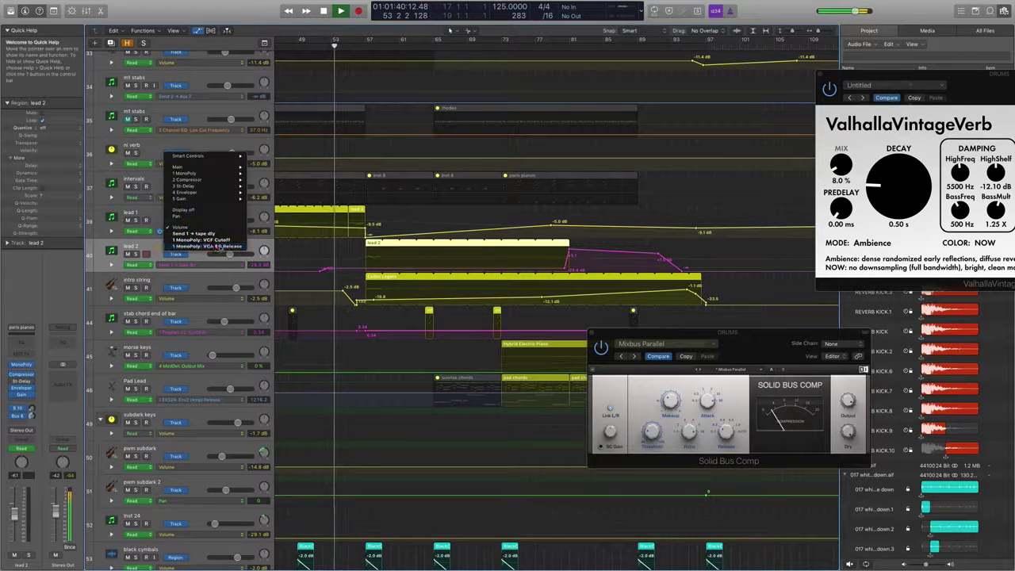
pyautogui.click(218, 247)
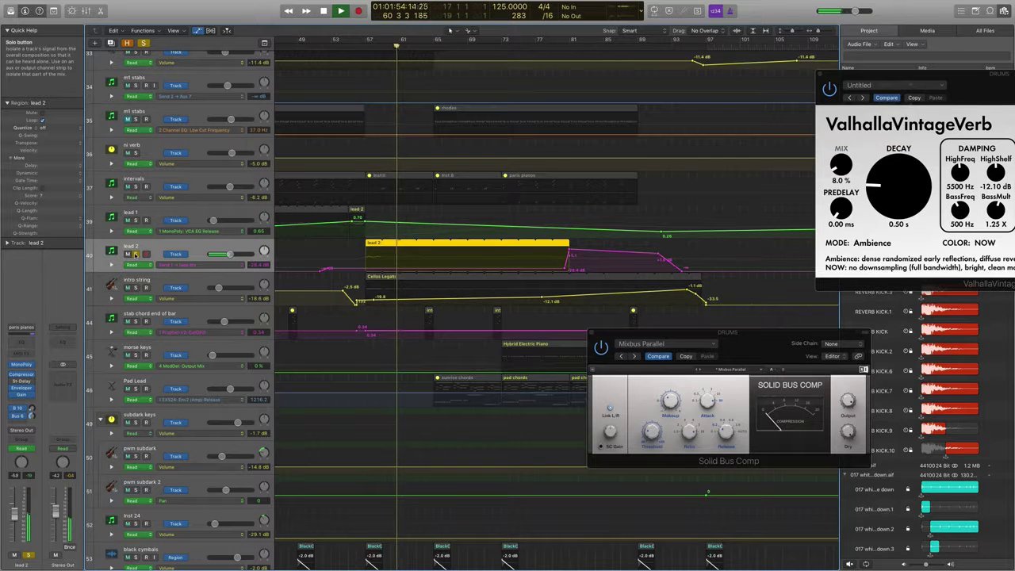
# - Set a cycle range from bar 49 to about bar 61 and play it with only lead 1 and lead 2 soloed
pyautogui.click(135, 254)
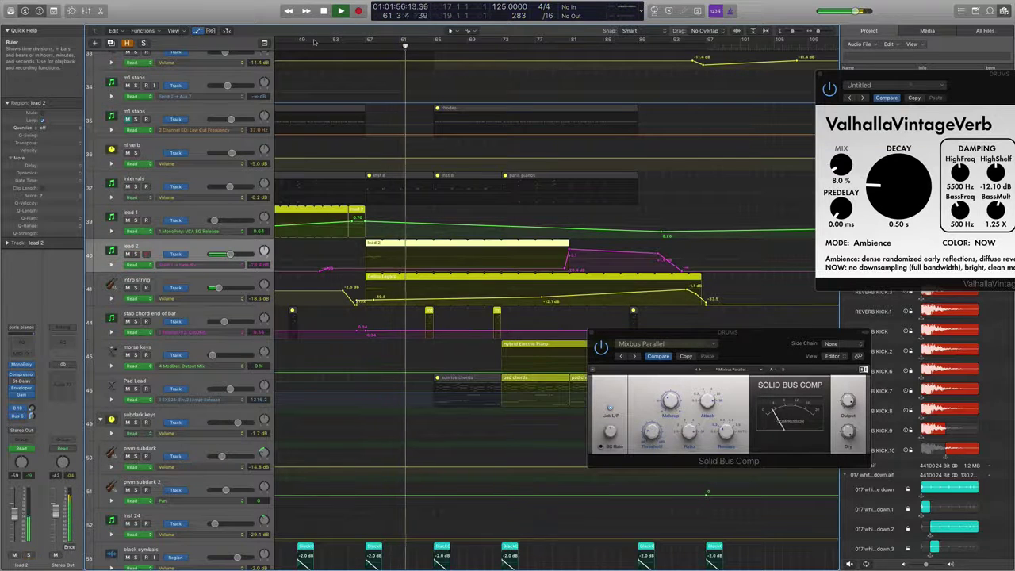
pyautogui.moveTo(302, 40); pyautogui.dragTo(412, 45)
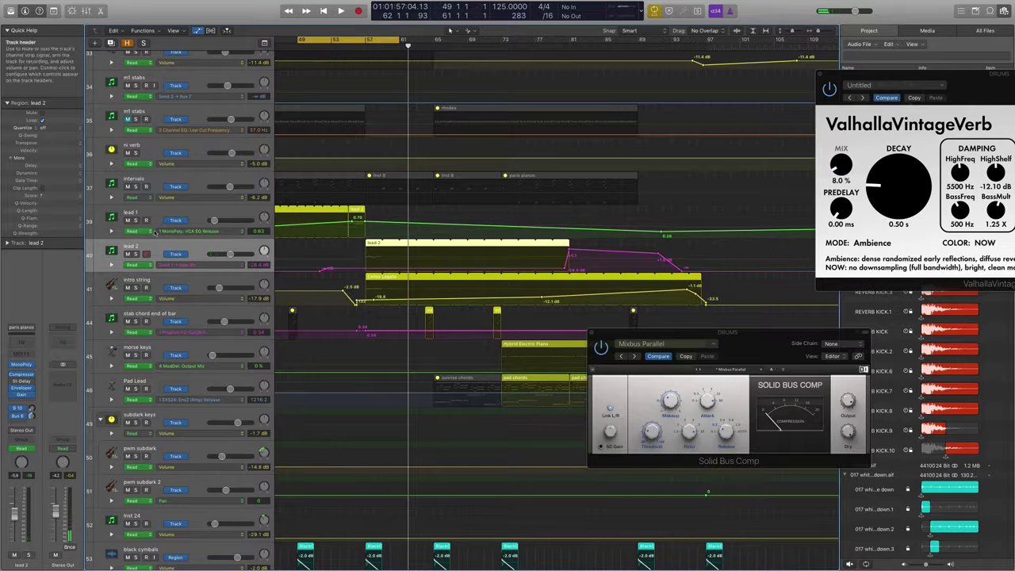
pyautogui.click(136, 220)
pyautogui.click(136, 254)
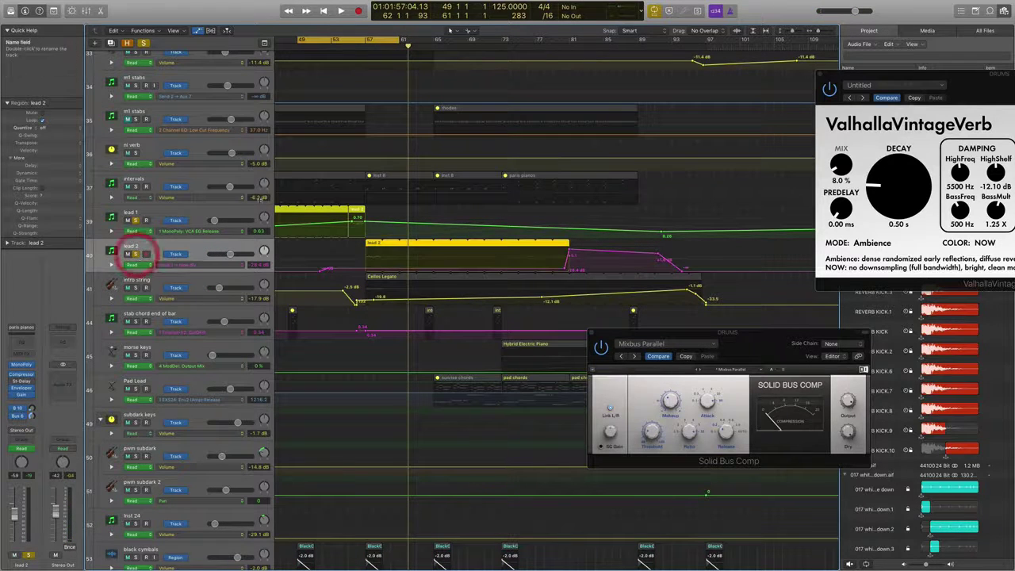
pyautogui.press('space')
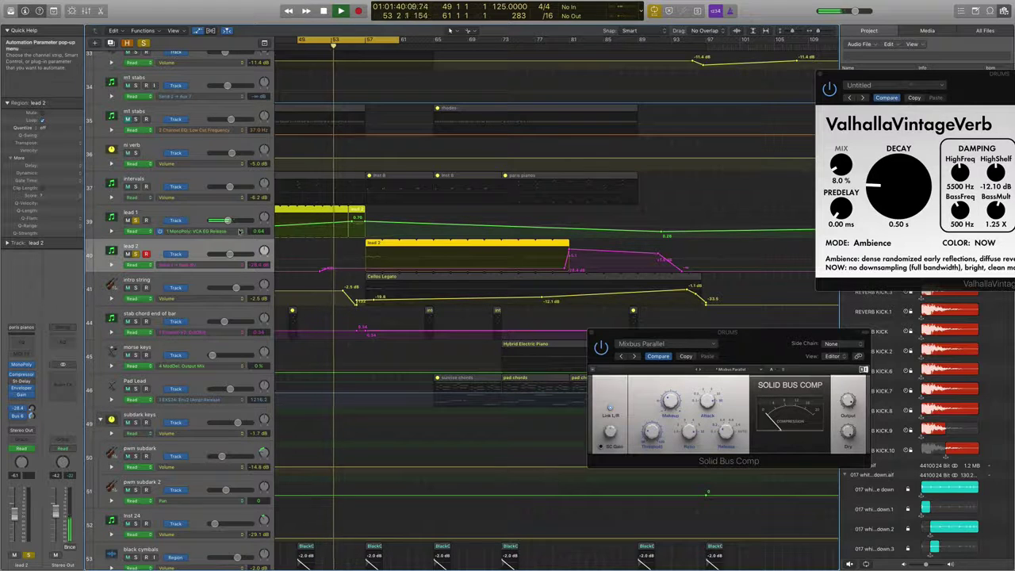
# - Review the lead 1 track's MonoPoly VCF Cutoff automation, followed by its Send 1 → tape dly automation
pyautogui.click(231, 232)
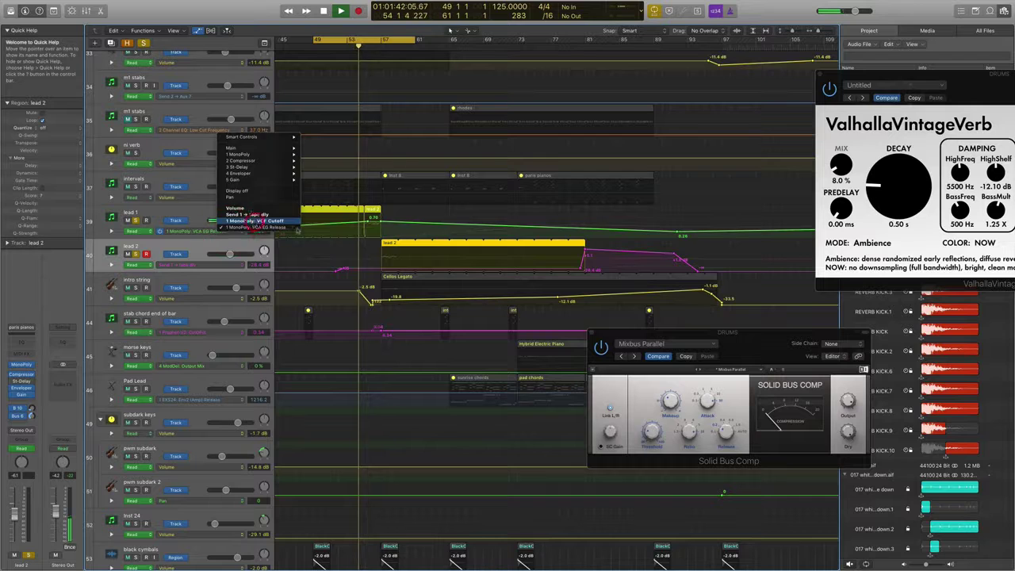
pyautogui.click(254, 221)
pyautogui.click(224, 230)
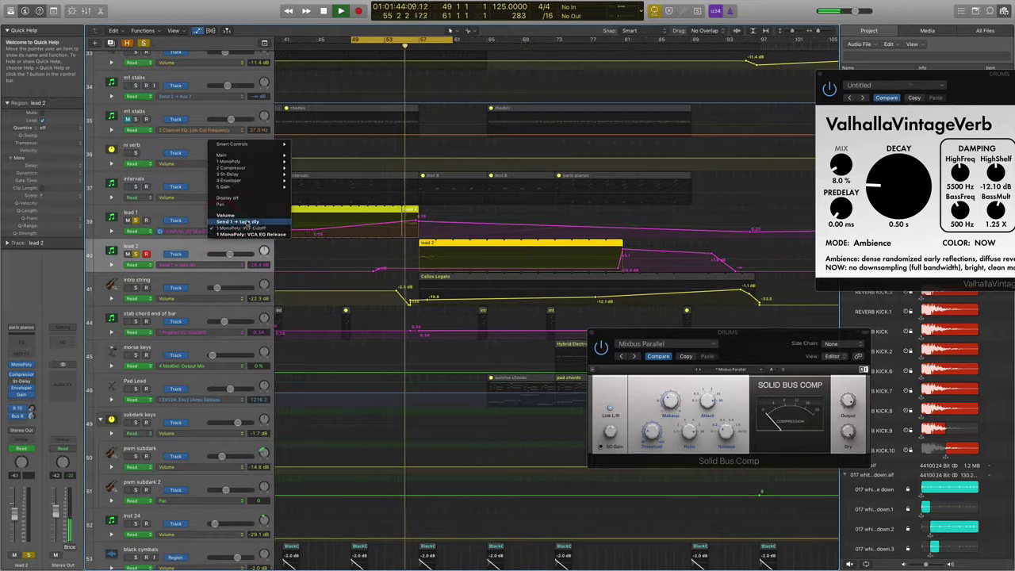
pyautogui.click(238, 222)
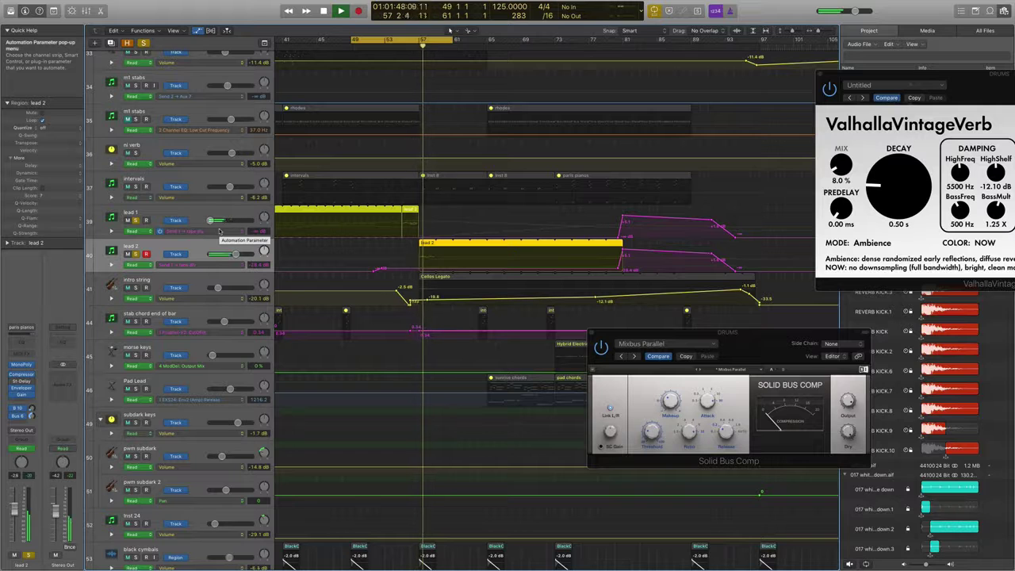
pyautogui.hscroll(4, 370, 203)
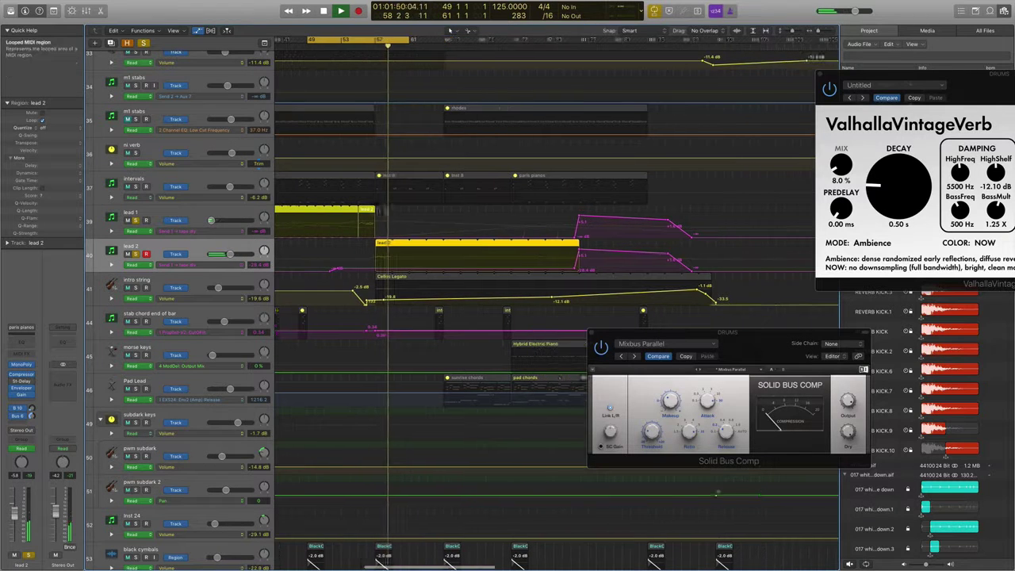
# - Review lead 2's MonoPoly VCF Cutoff automation, and display VCA EG Release automation on both lead 2 and lead 1
pyautogui.click(208, 271)
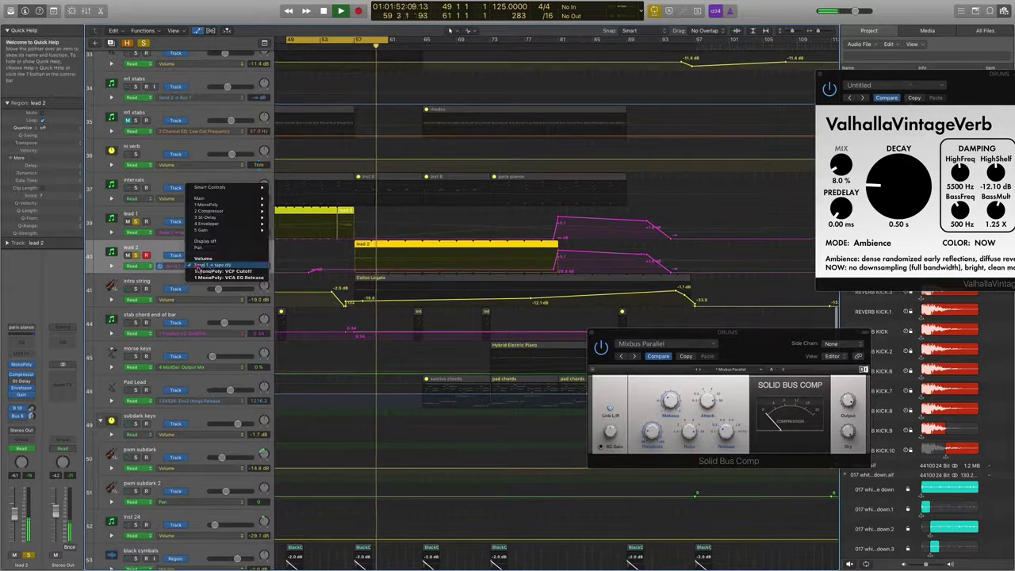
pyautogui.click(222, 263)
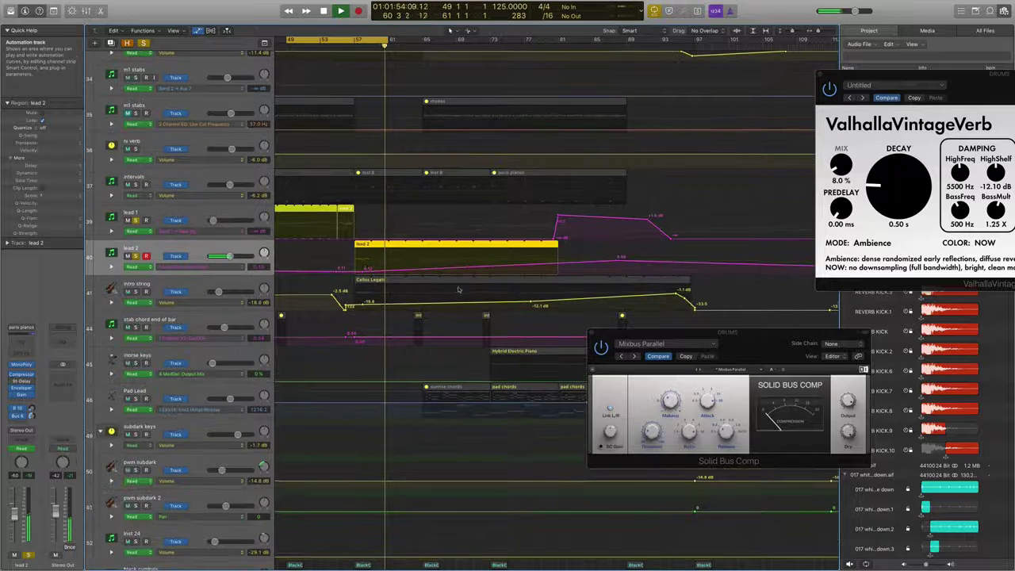
pyautogui.click(238, 267)
pyautogui.click(246, 271)
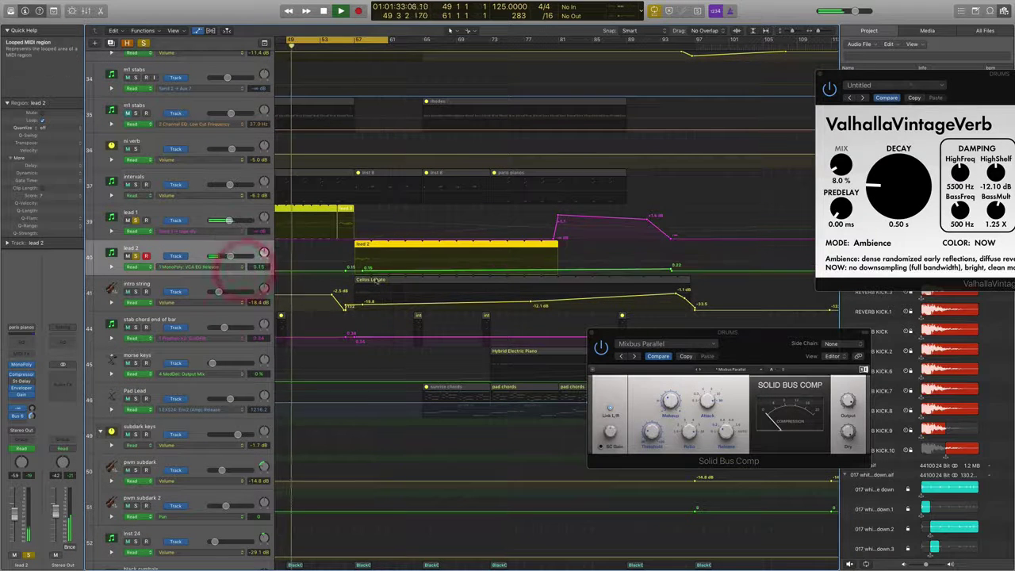
pyautogui.click(237, 233)
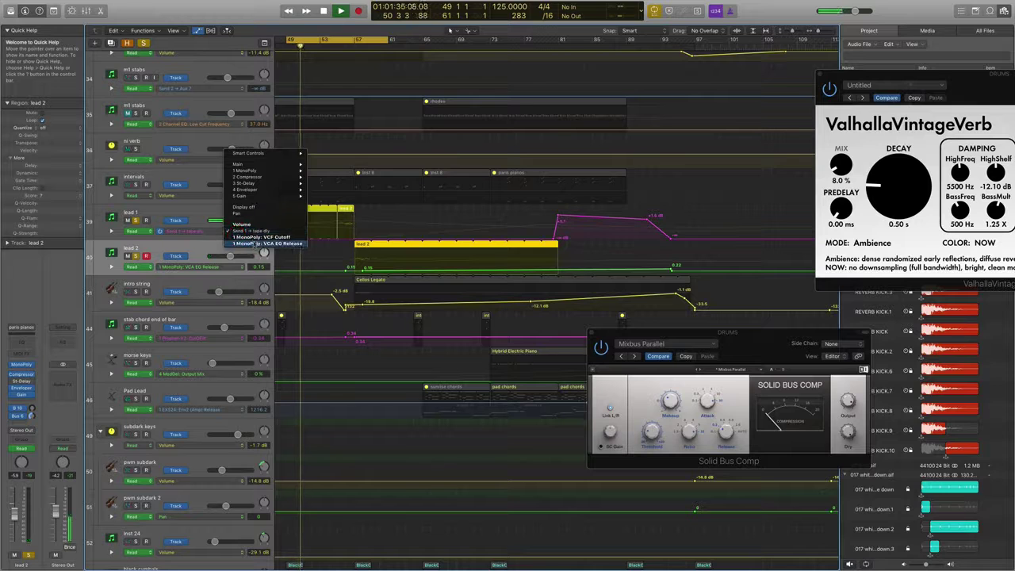
pyautogui.click(249, 243)
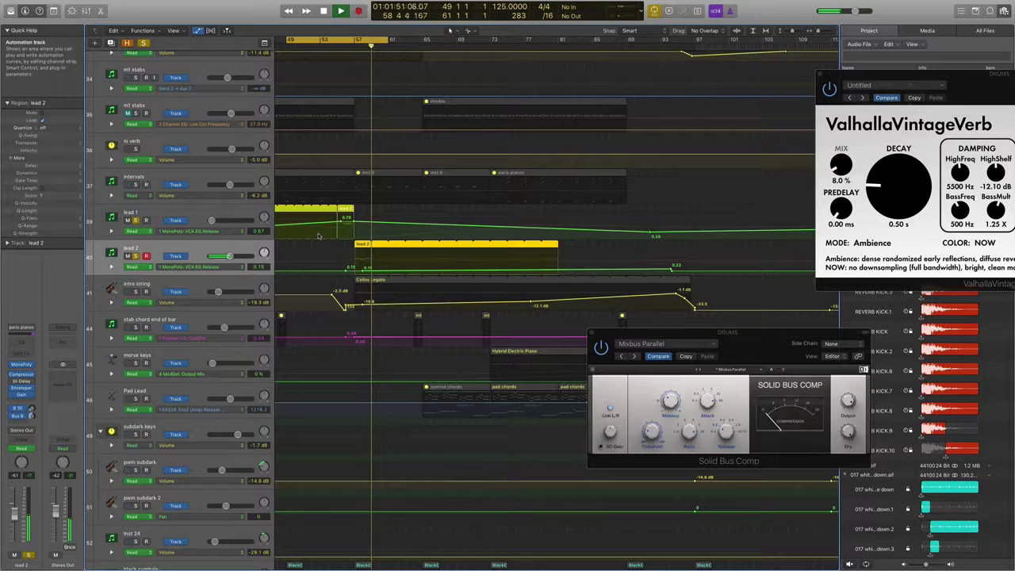
# - Select and solo the intro string track, clear all solos, and replay the cycled section with the full mix
pyautogui.click(137, 291)
pyautogui.click(186, 285)
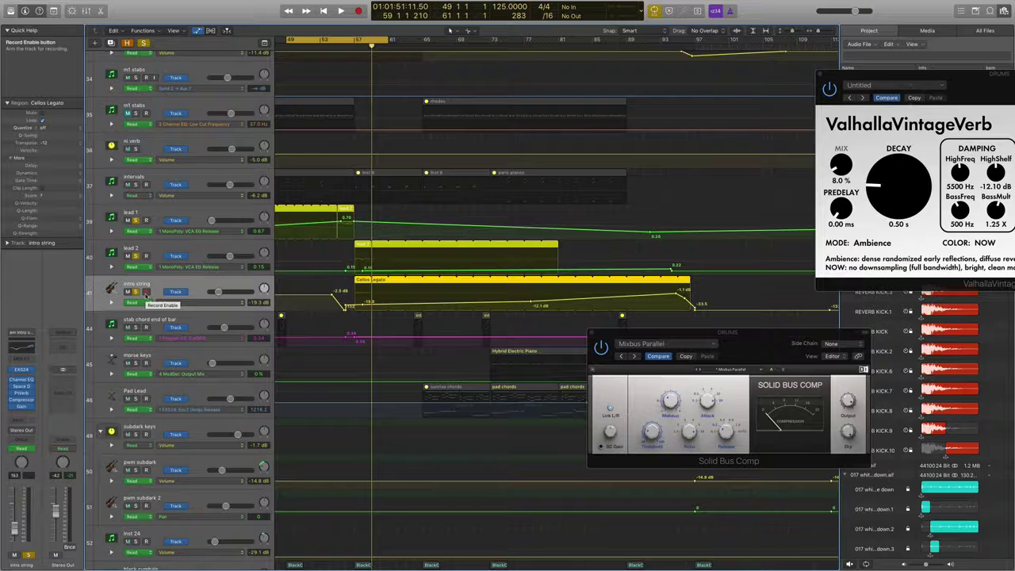
pyautogui.click(127, 291)
pyautogui.click(126, 255)
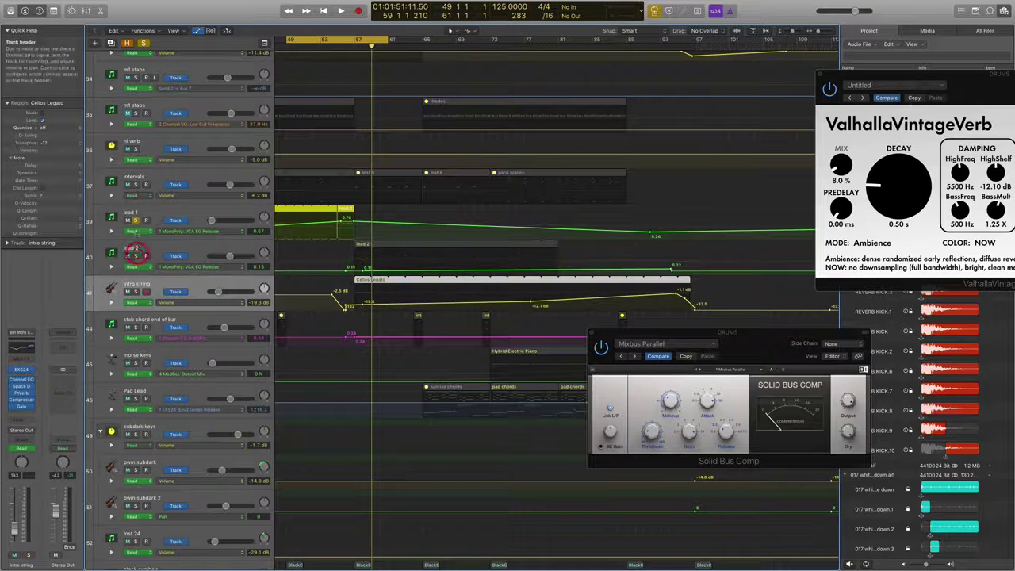
pyautogui.click(135, 220)
pyautogui.press('space')
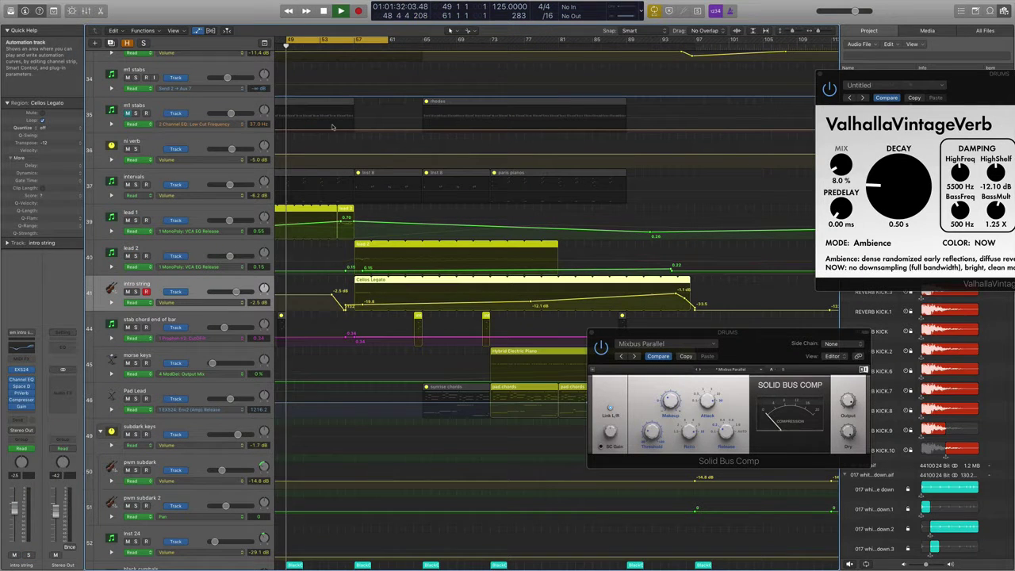
# - Open the Cellos Legato region in the Piano Roll and turn off cycle playback so the arrangement plays on
pyautogui.doubleClick(365, 279)
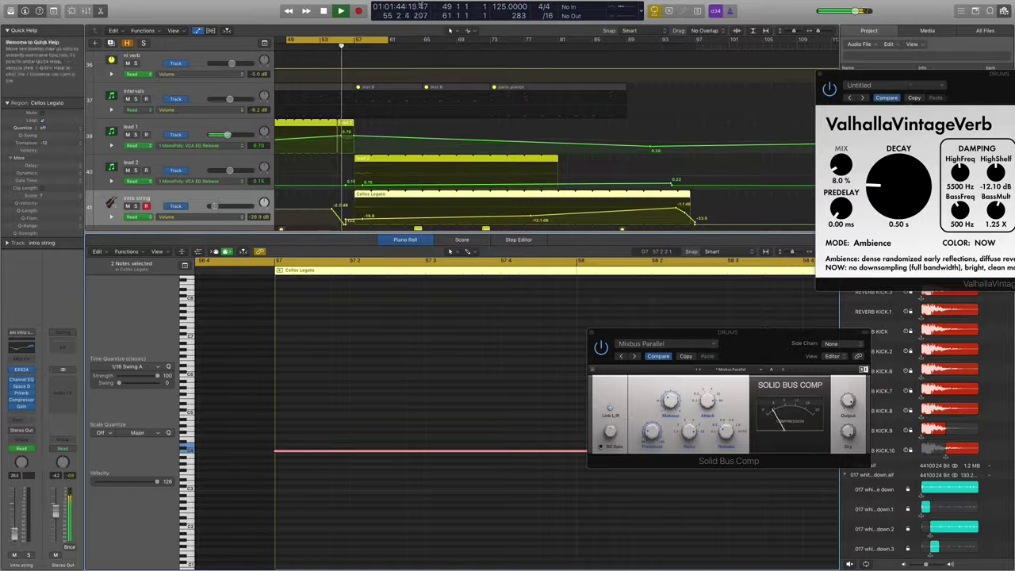
pyautogui.click(380, 39)
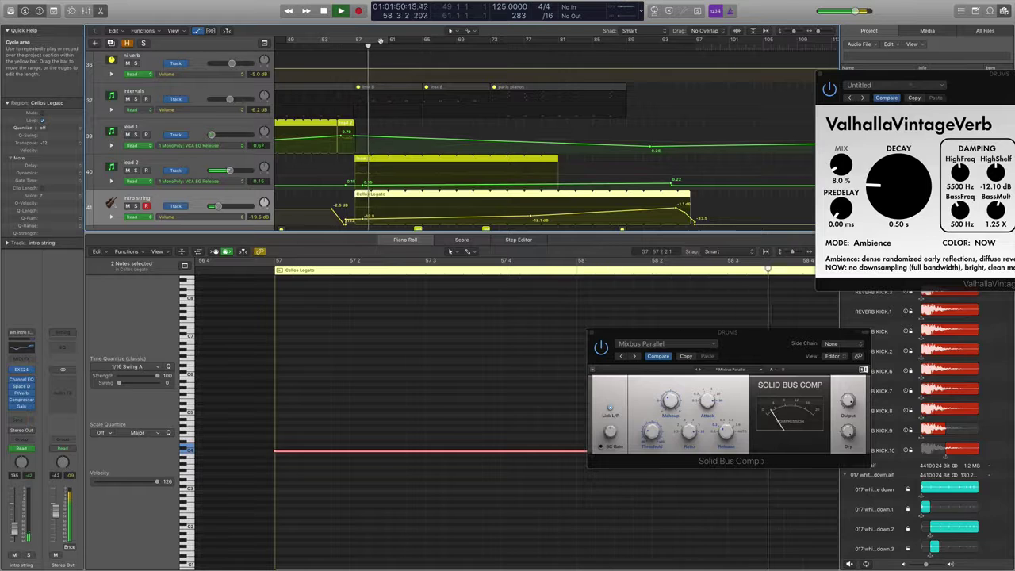
pyautogui.press('super+Up')
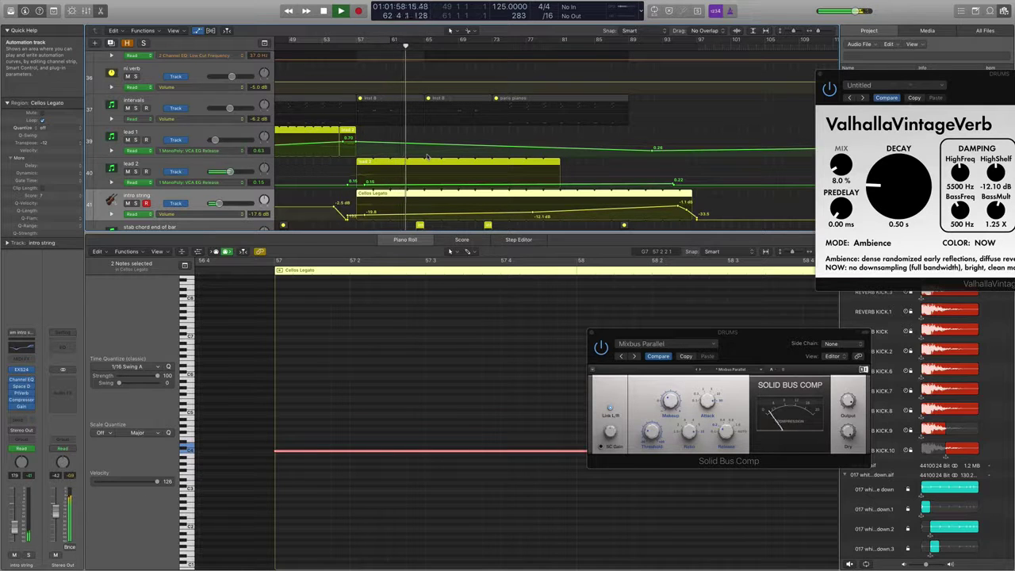
pyautogui.scroll(-3, 429, 156)
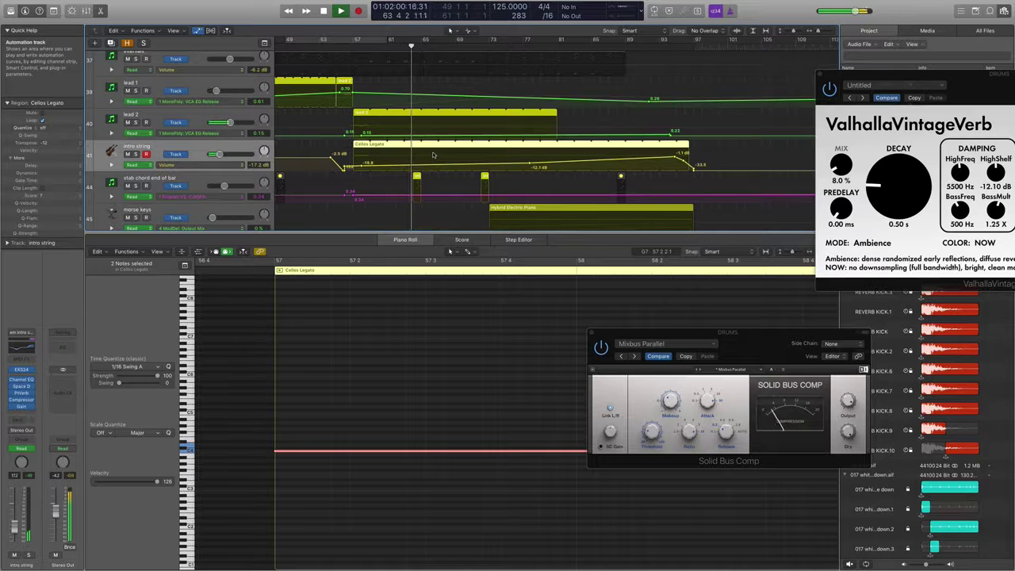
# - Select the stab chord end of bar track, open its Prophet-V2 instrument, and move the plug-in window fully into view
pyautogui.click(211, 177)
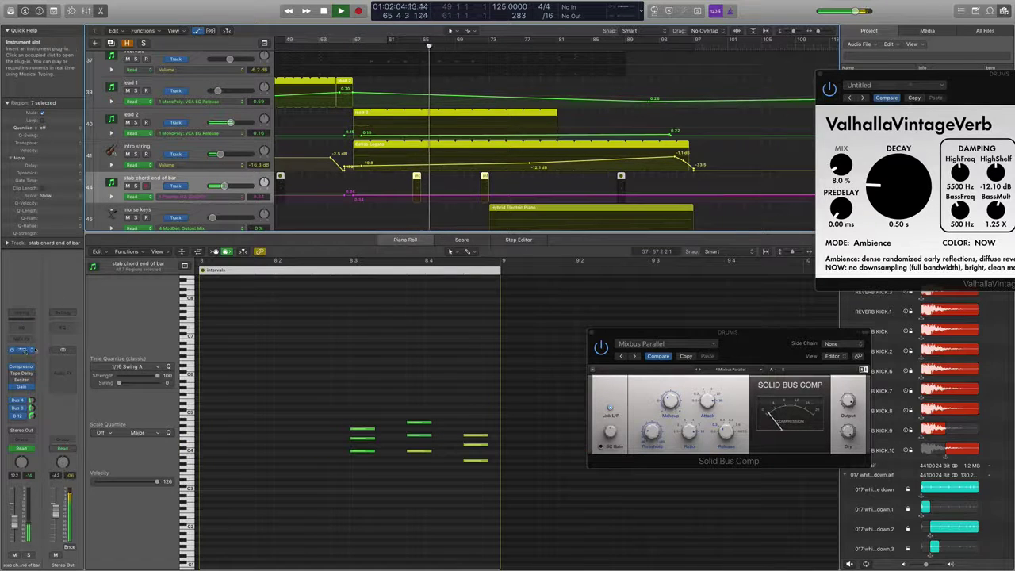
pyautogui.click(23, 351)
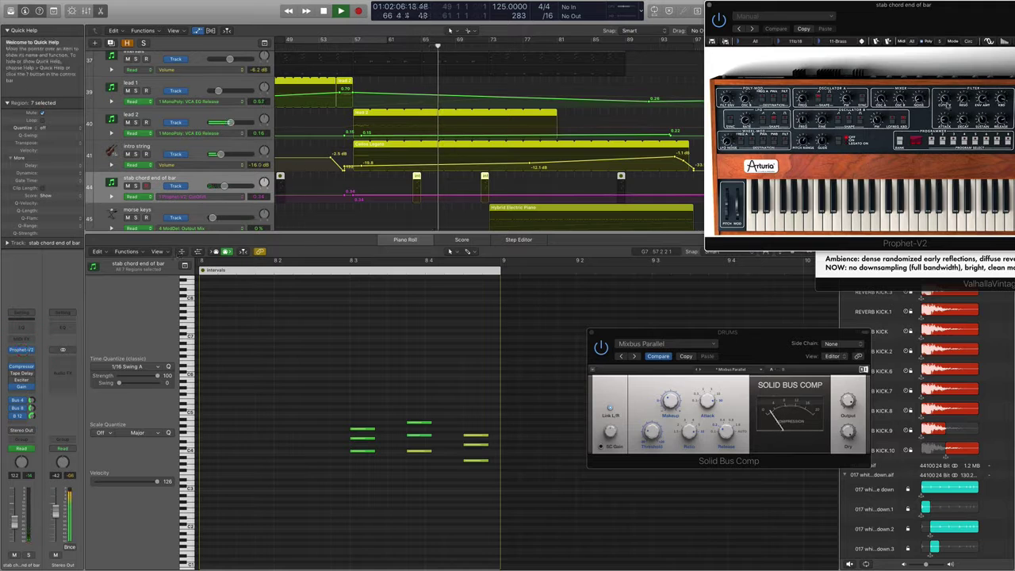
pyautogui.moveTo(956, 15); pyautogui.dragTo(849, 27)
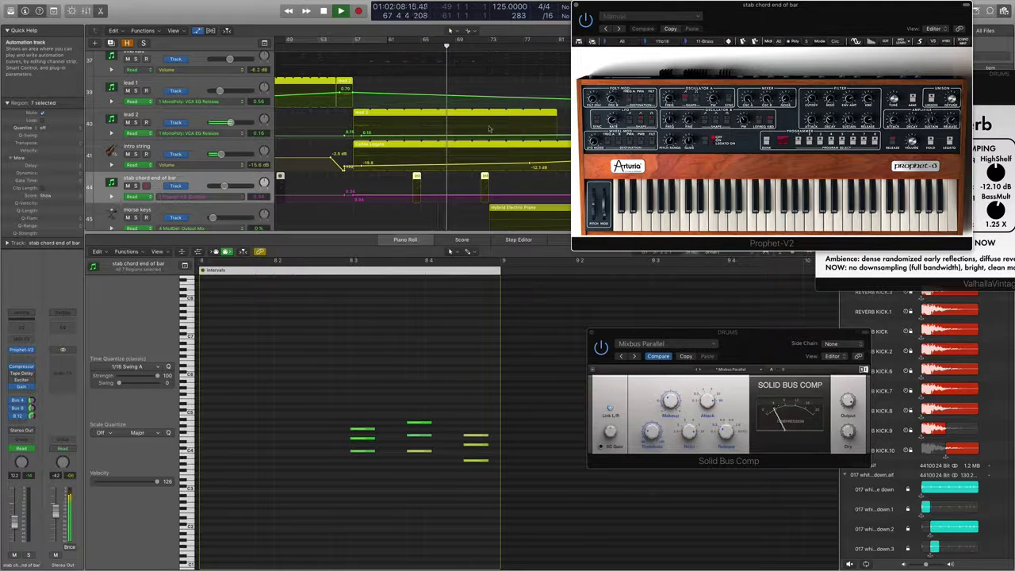
# - Examine where the stab chord end of bar regions fall in the arrangement relative to the lead and intro string parts
pyautogui.scroll(3, 489, 138)
pyautogui.scroll(-7, 488, 133)
pyautogui.press('super+Left')
pyautogui.scroll(5, 487, 133)
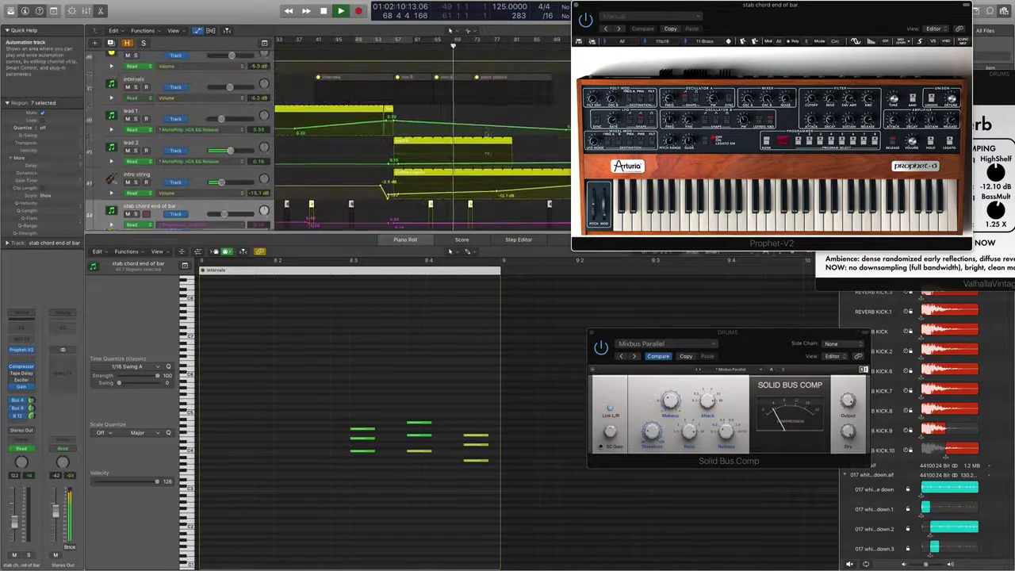
pyautogui.scroll(-3, 484, 143)
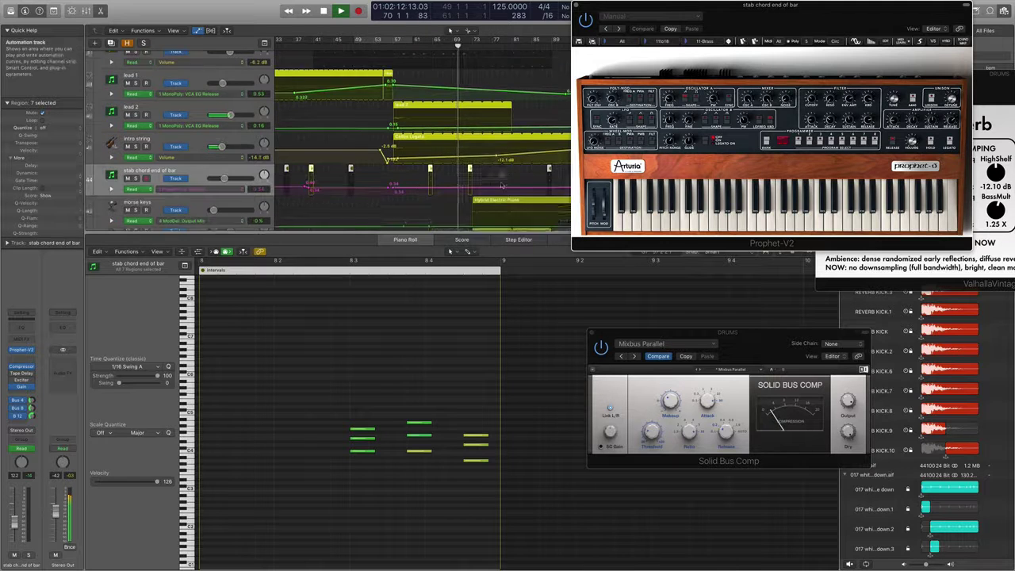
pyautogui.press('super+Right')
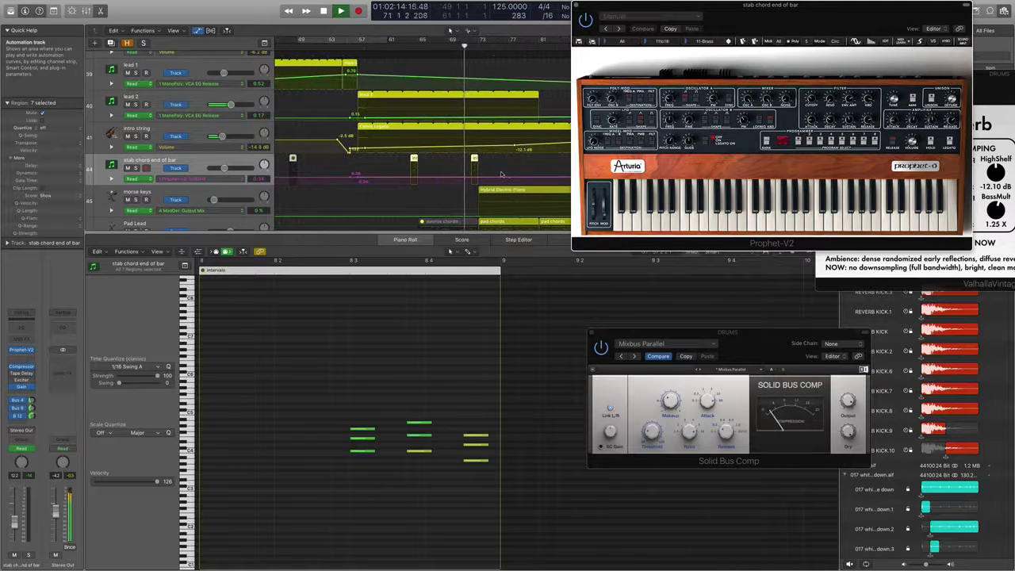
# - Open the Pad Lead track's pad chords region at bar 73 in the Piano Roll and hide track automation
pyautogui.hscroll(5, 501, 168)
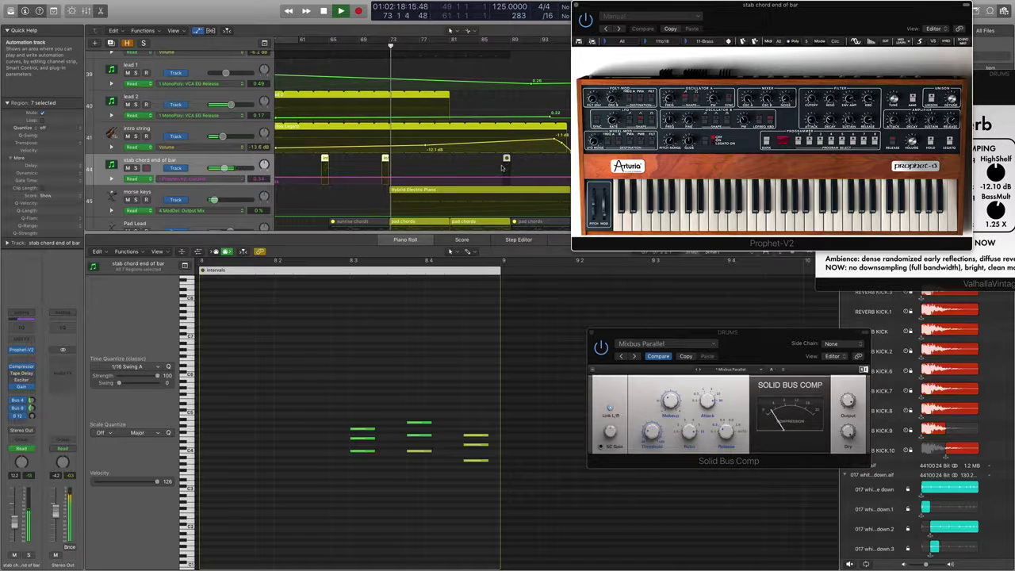
pyautogui.scroll(-3, 438, 182)
pyautogui.click(423, 125)
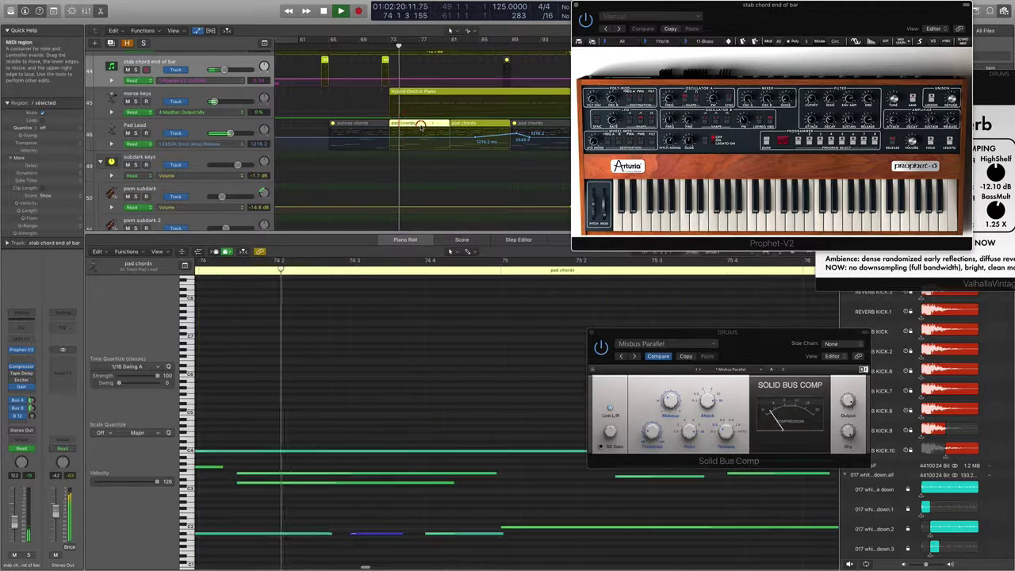
pyautogui.scroll(5, 449, 124)
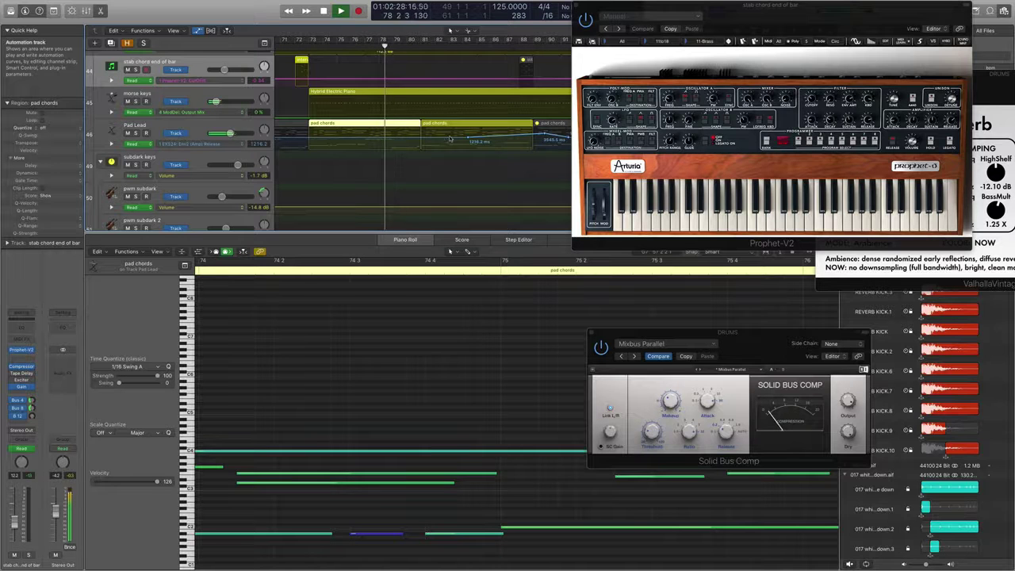
pyautogui.scroll(-3, 450, 140)
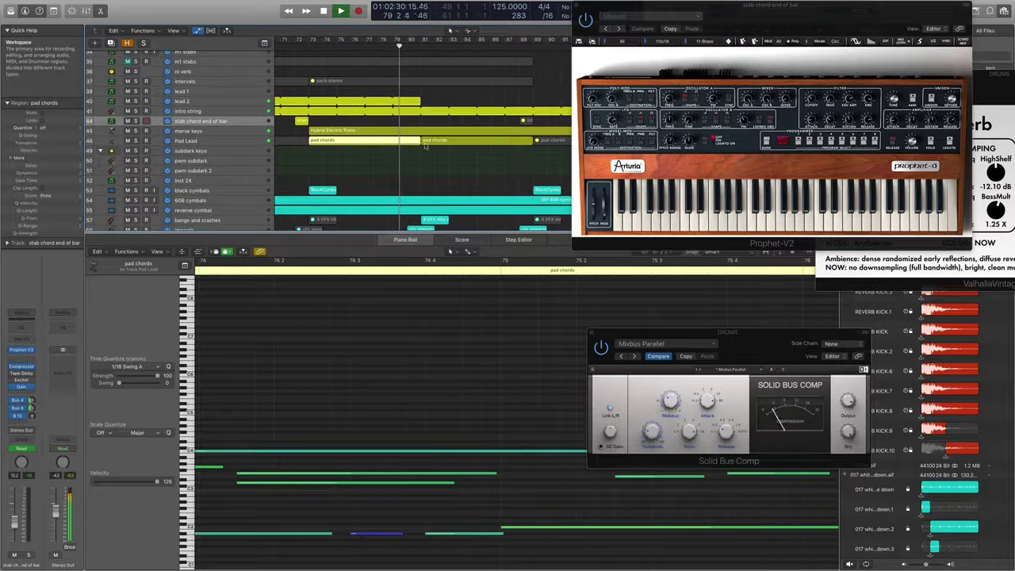
# - Return to the kick and drum tracks, select the new kick track, and enlarge the track heights
pyautogui.scroll(10, 425, 145)
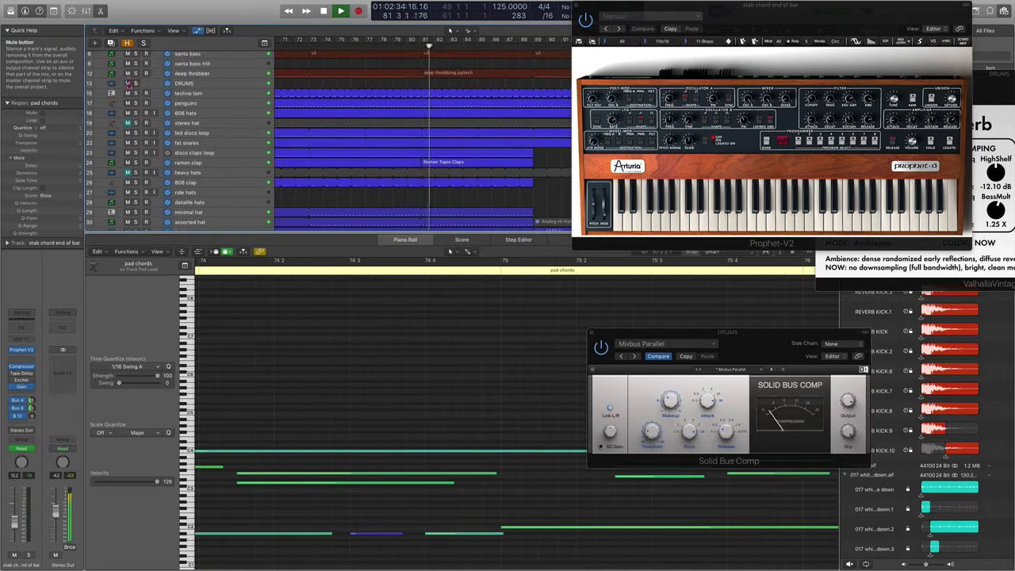
pyautogui.scroll(-3, 444, 198)
pyautogui.scroll(3, 454, 200)
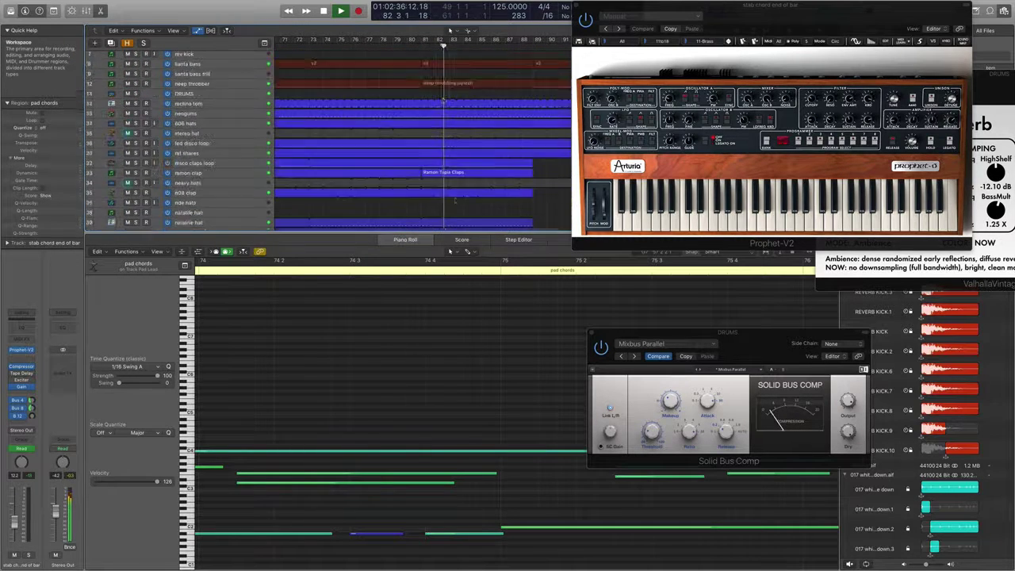
pyautogui.scroll(4, 231, 91)
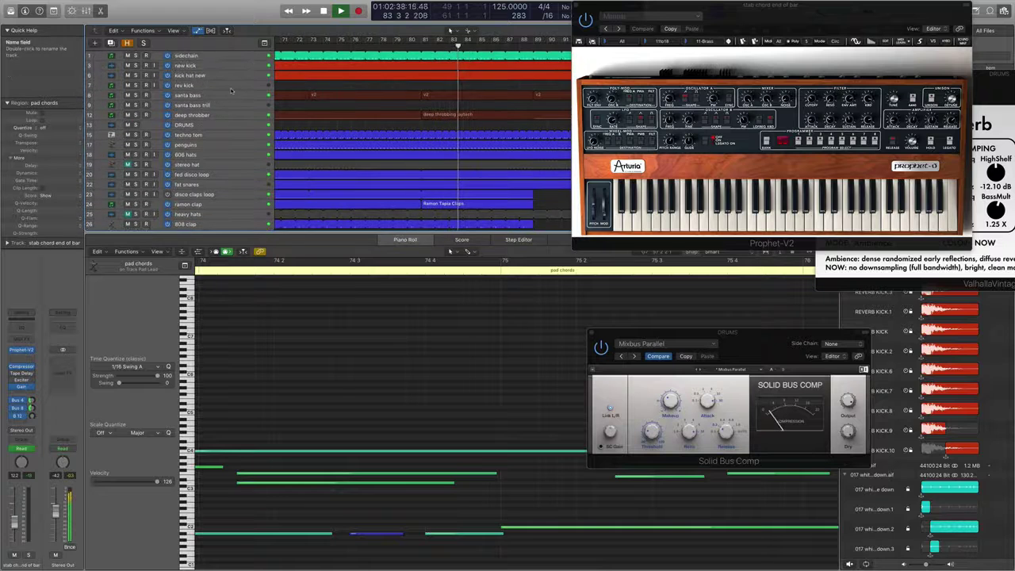
pyautogui.click(223, 67)
pyautogui.press('super+Down')
pyautogui.press('super+Down')
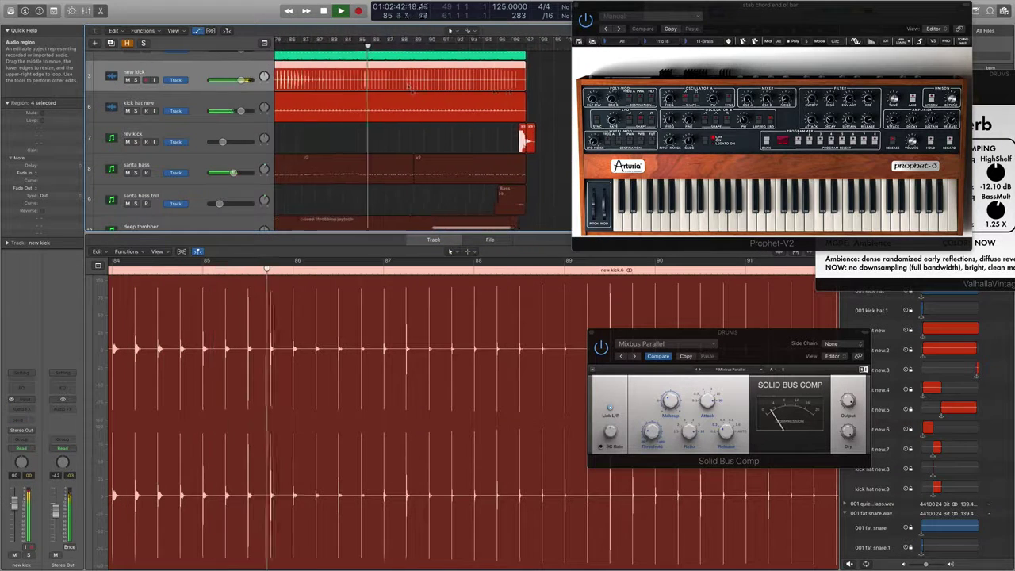
# - Select the Pad Lead track's pad chords region starting at bar 81 and show its release automation
pyautogui.scroll(-8, 414, 90)
pyautogui.scroll(-10, 414, 91)
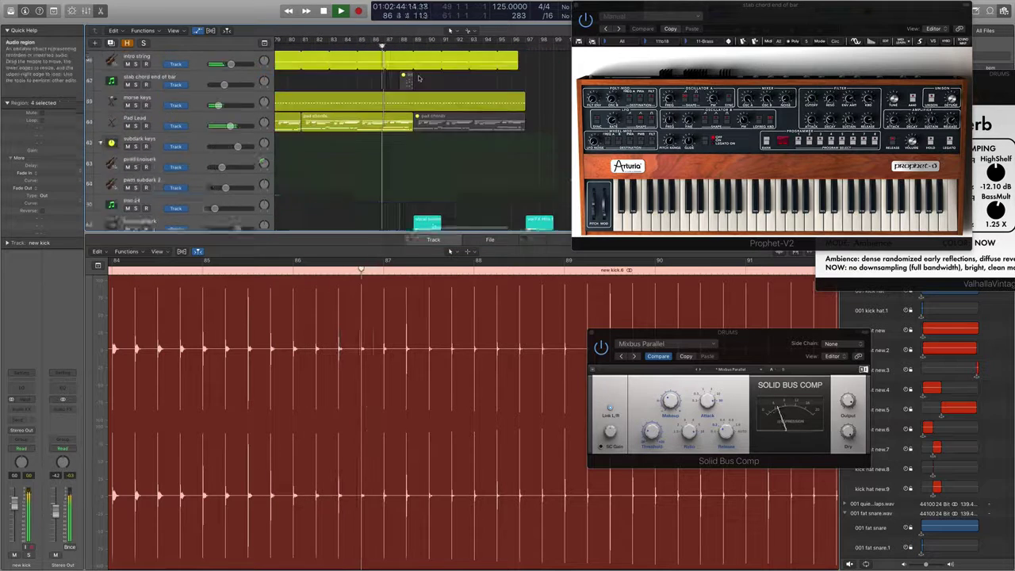
pyautogui.click(320, 157)
pyautogui.press('a')
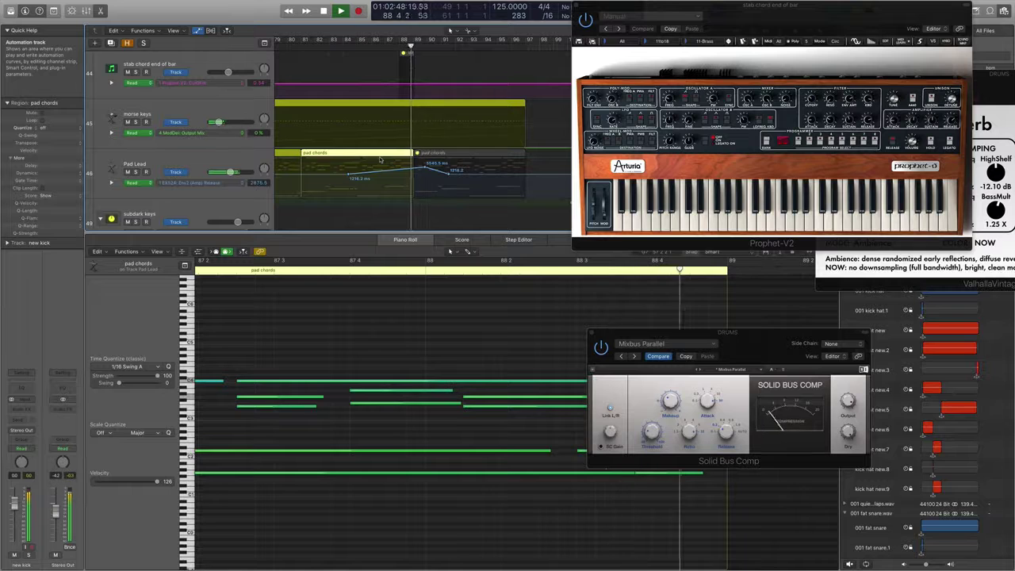
pyautogui.scroll(-5, 382, 160)
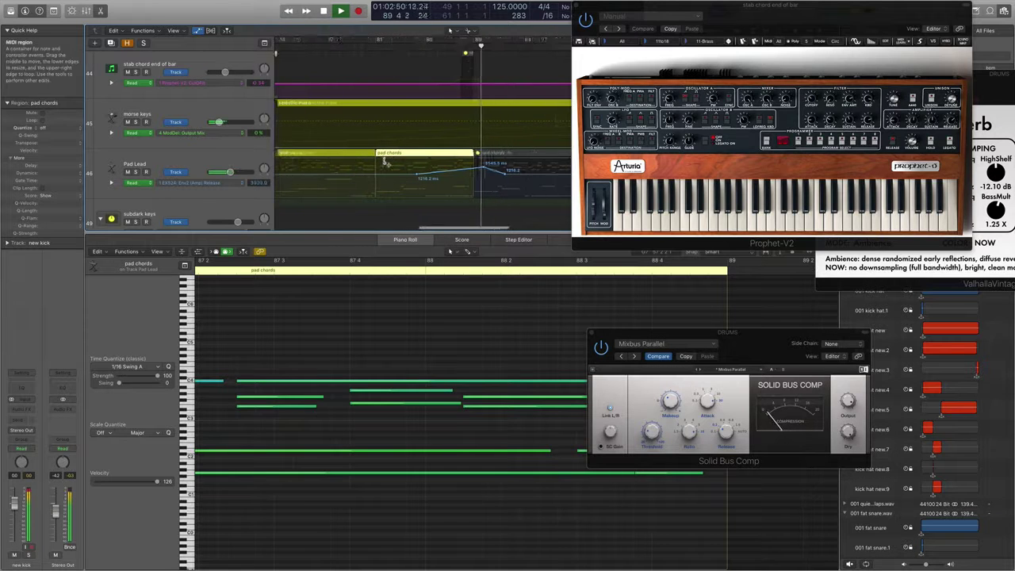
# - Stop playback, shrink the track view, and place the playhead at bar 73
pyautogui.press('super+Up')
pyautogui.press('super+Up')
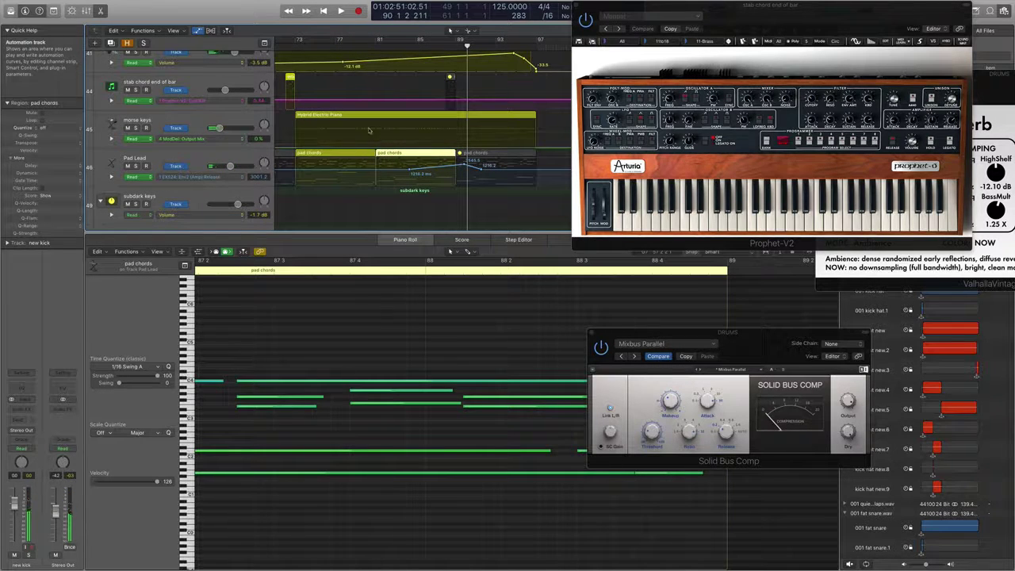
pyautogui.click(294, 46)
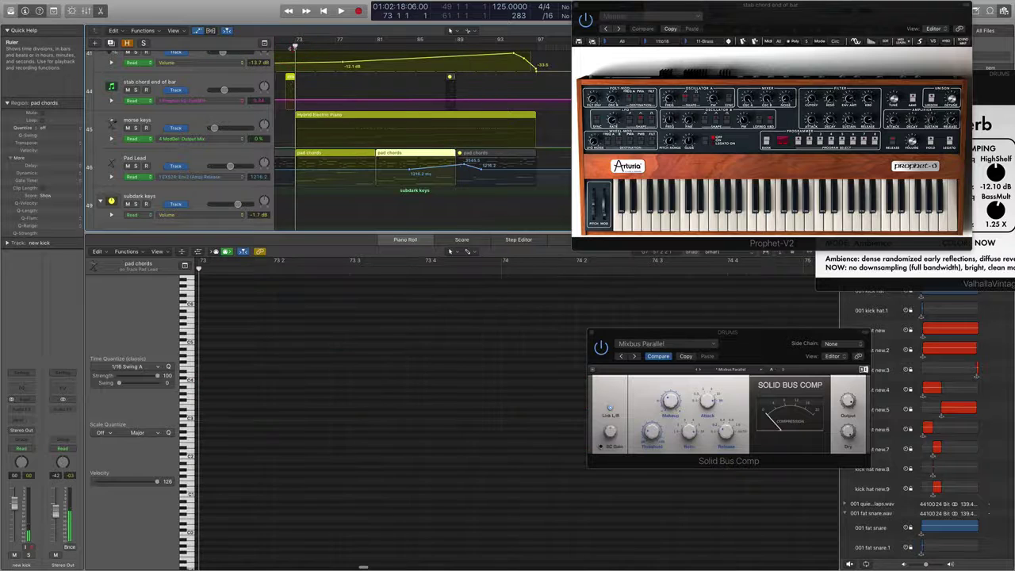
# - Hide the track automation and select the morse keys track with its Hybrid Electric Piano region
pyautogui.press('a')
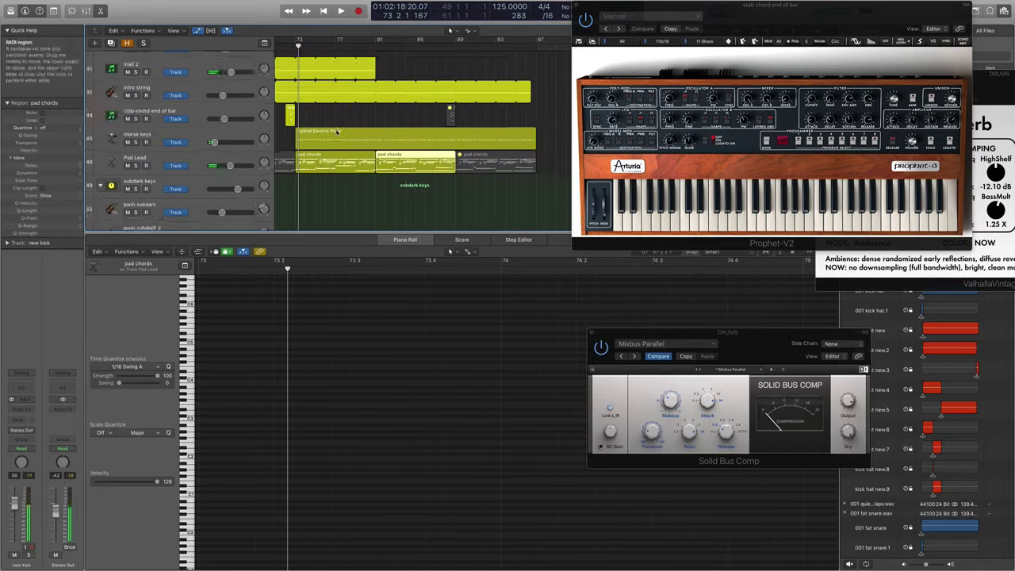
pyautogui.scroll(5, 338, 131)
pyautogui.scroll(-8, 333, 151)
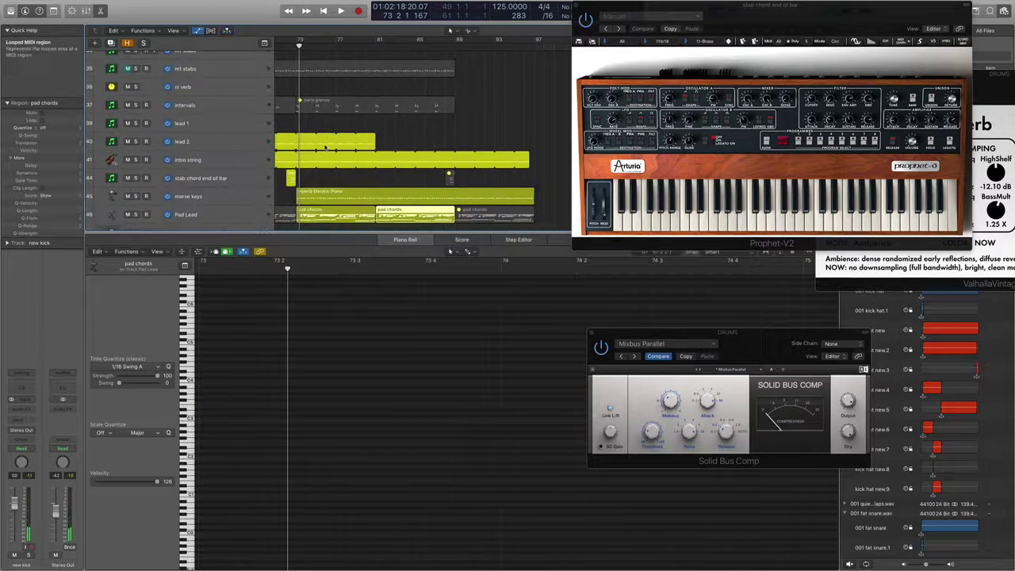
pyautogui.click(200, 90)
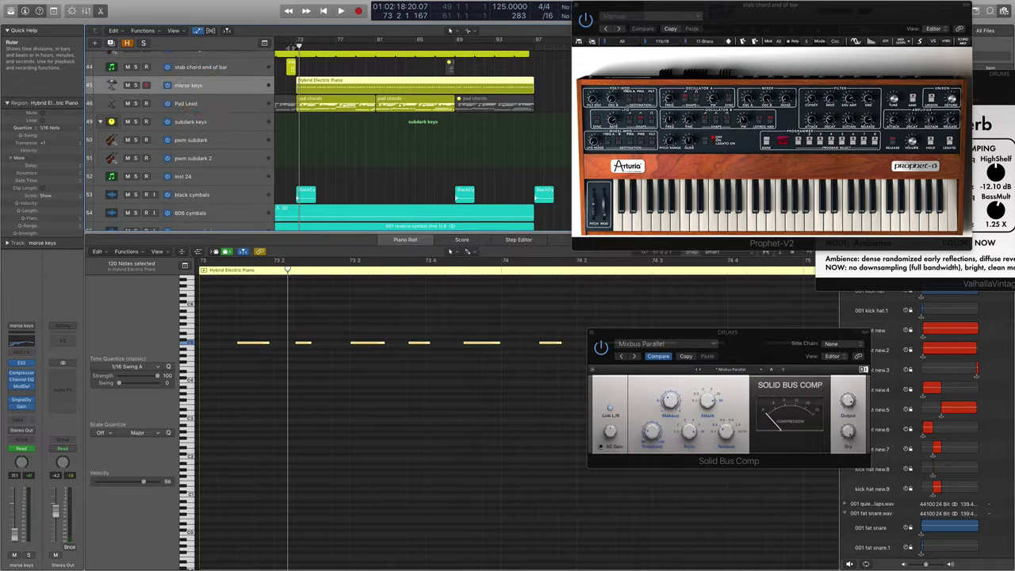
# - Solo the morse keys track and play its Hybrid Electric Piano region from bar 73
pyautogui.scroll(2, 290, 127)
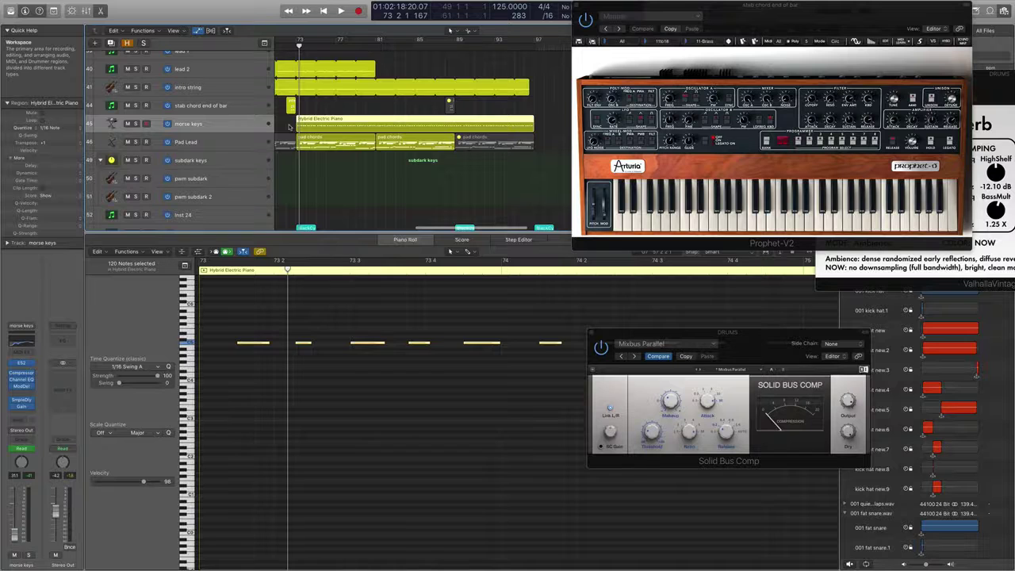
pyautogui.click(290, 126)
pyautogui.click(329, 124)
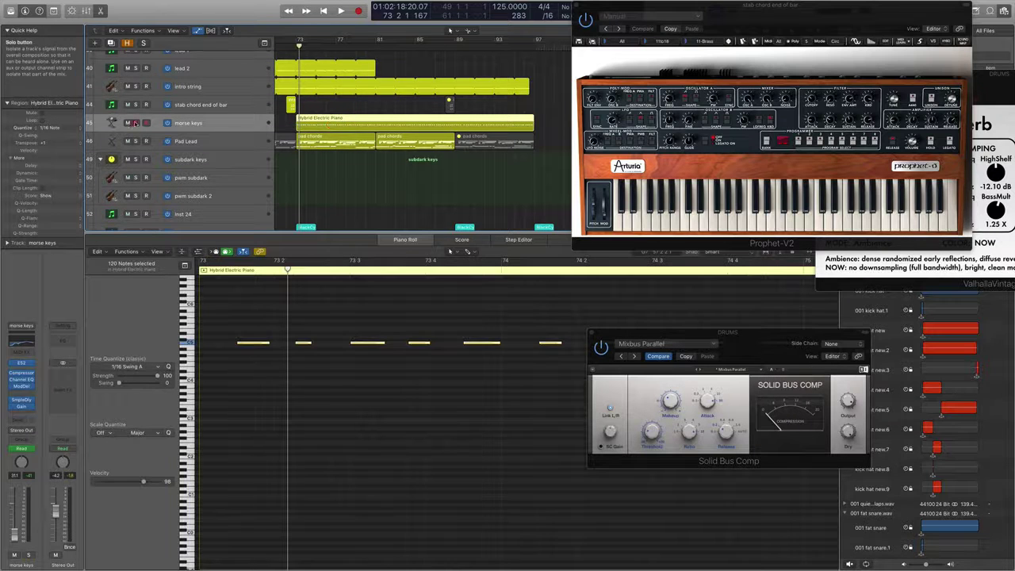
pyautogui.click(136, 123)
pyautogui.doubleClick(295, 46)
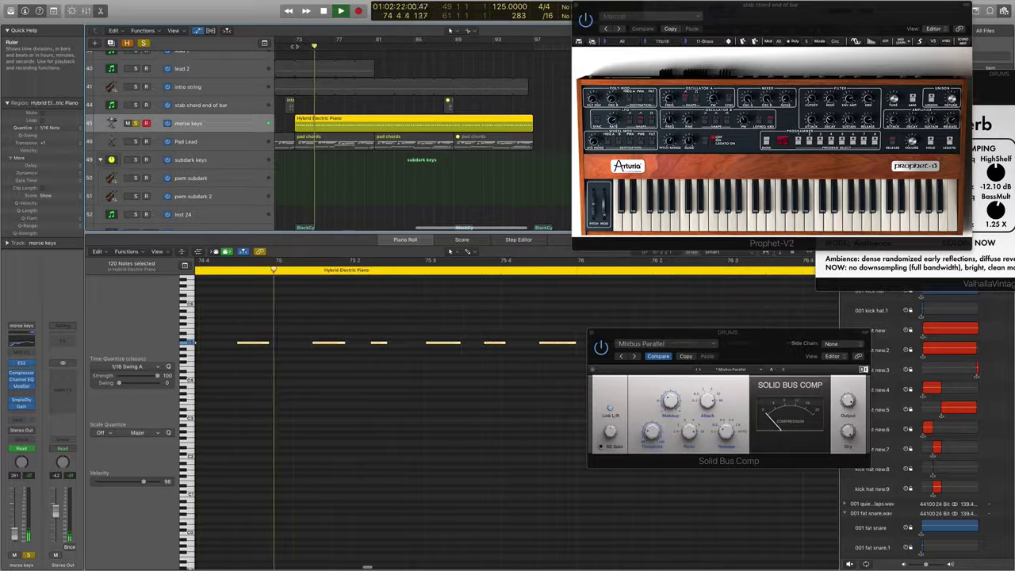
# - Open the morse keys track's ES2 instrument, move it clear of the track list, and enlarge its full view to 151%
pyautogui.click(26, 363)
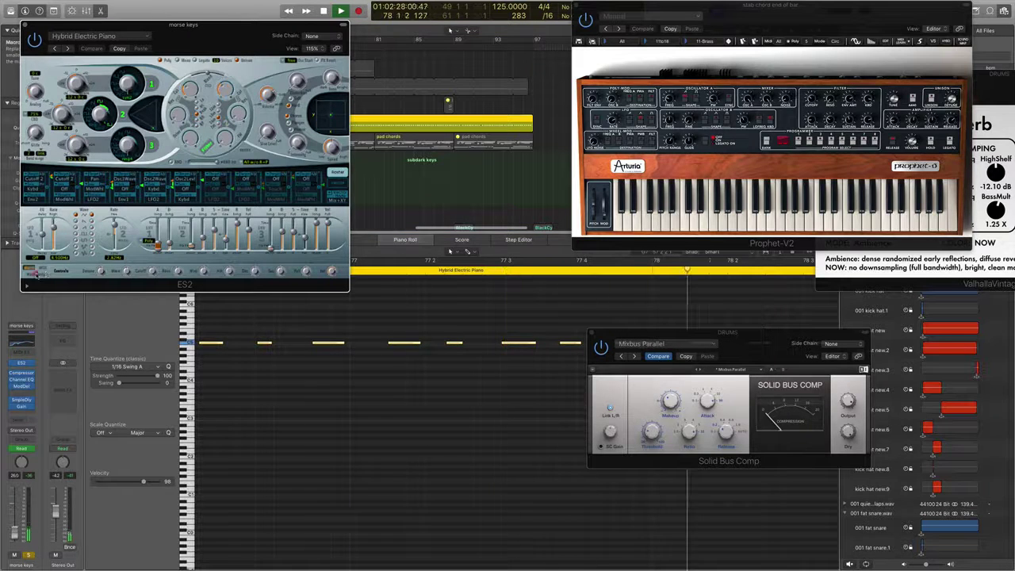
pyautogui.click(35, 273)
pyautogui.moveTo(225, 17); pyautogui.dragTo(508, 84)
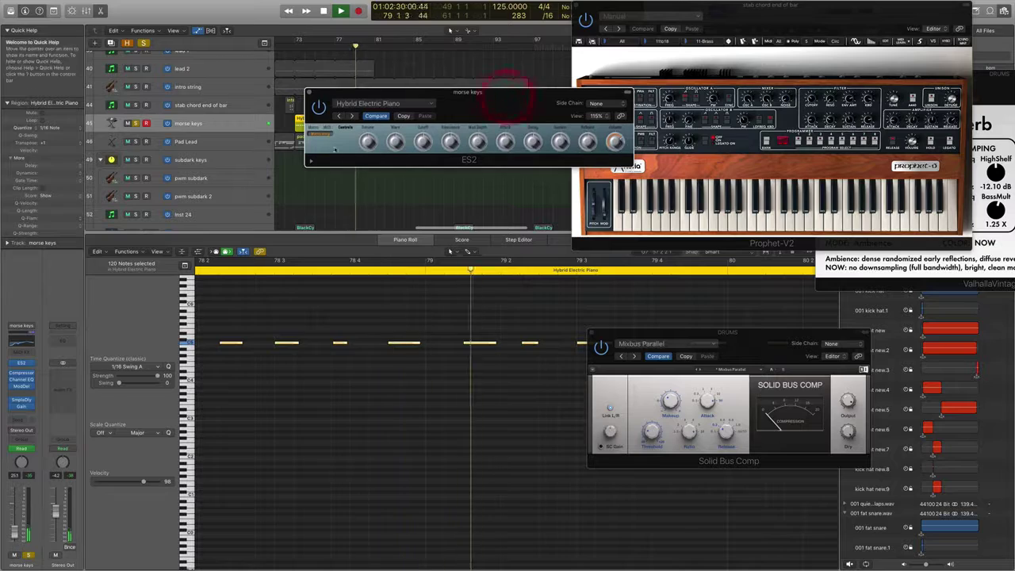
pyautogui.click(310, 159)
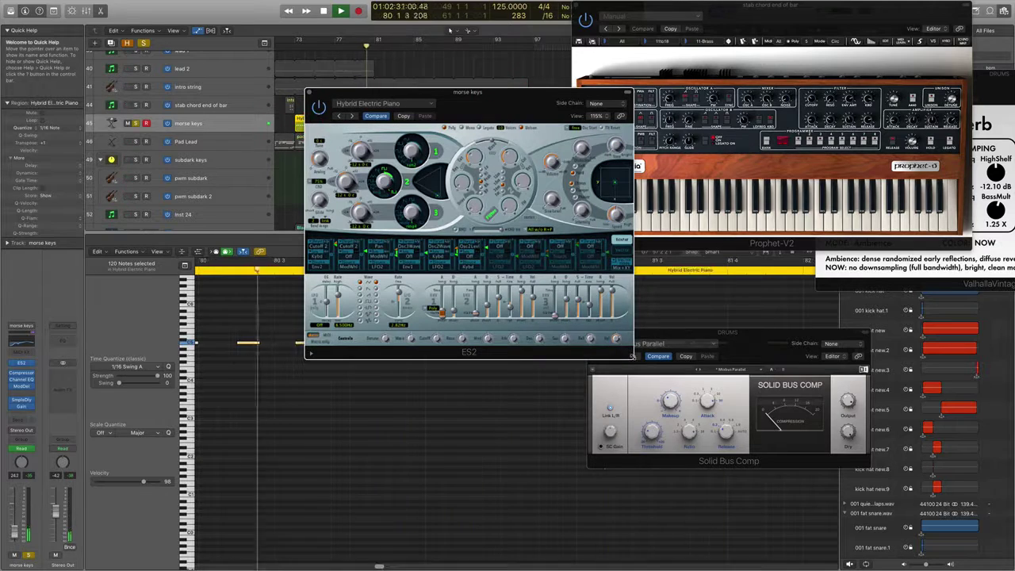
pyautogui.moveTo(632, 356); pyautogui.dragTo(730, 358)
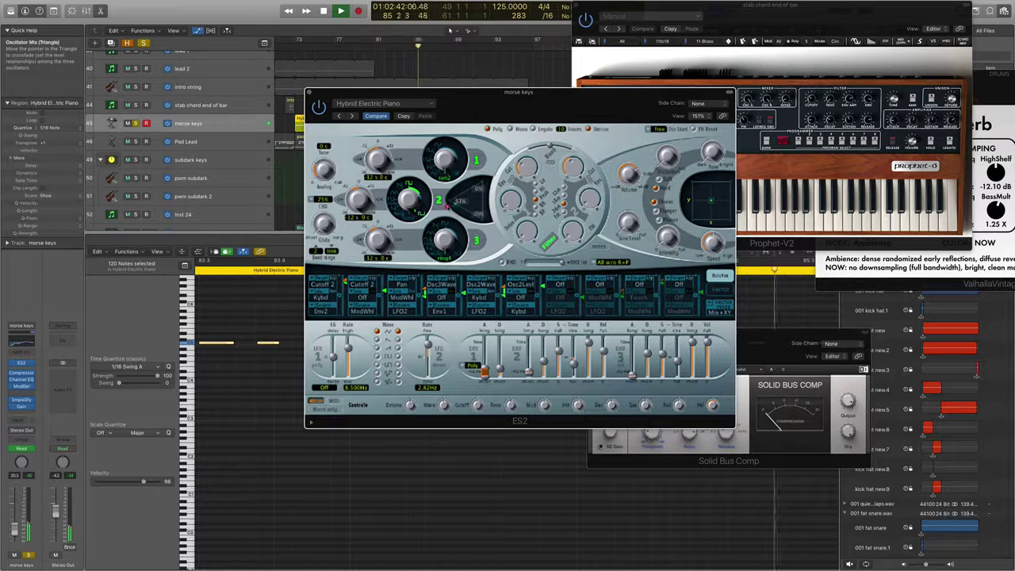
# - Examine the ES2 oscillator mix triangle and close the instrument window
pyautogui.click(485, 221)
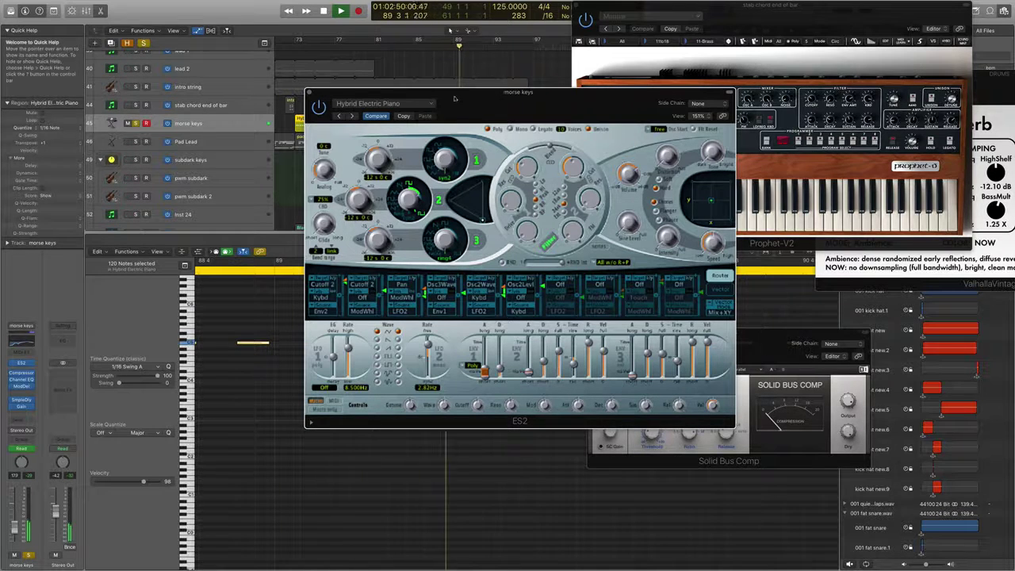
pyautogui.moveTo(454, 99); pyautogui.dragTo(537, 94)
pyautogui.click(395, 88)
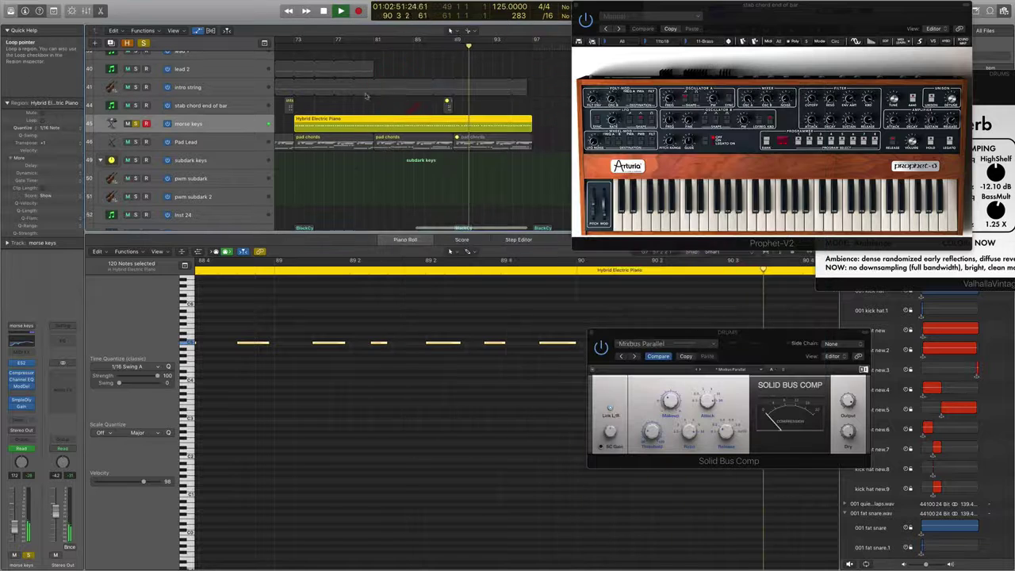
# - Show track automation and display the ES2 LPF Cutoff curve across the morse keys region
pyautogui.hscroll(4, 367, 111)
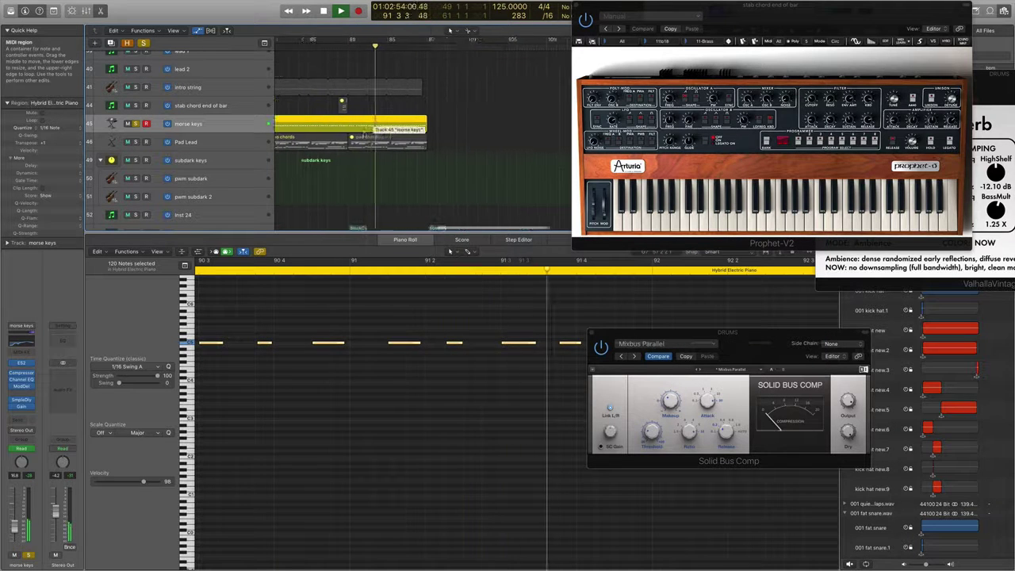
pyautogui.press('a')
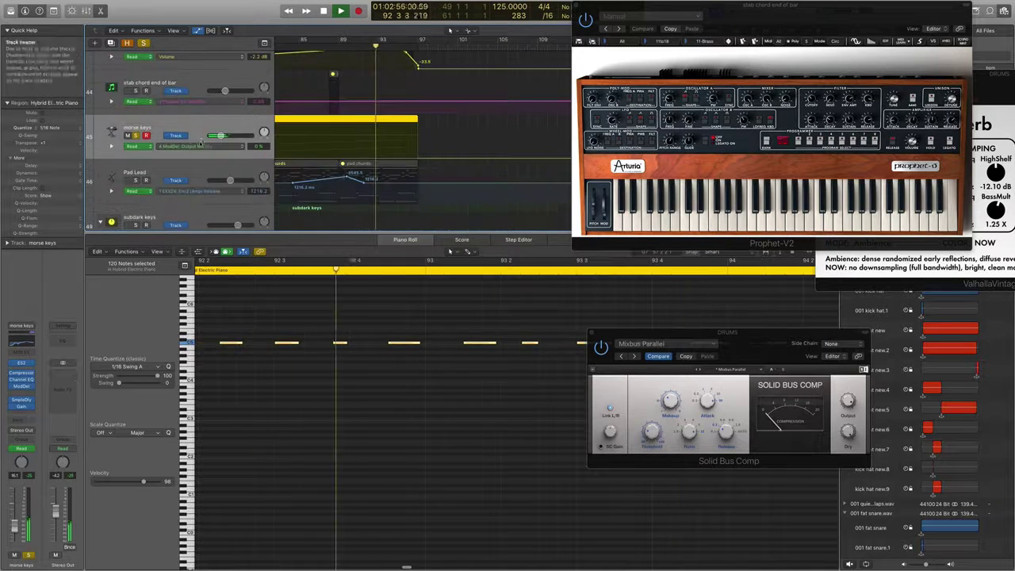
pyautogui.click(202, 146)
pyautogui.click(216, 131)
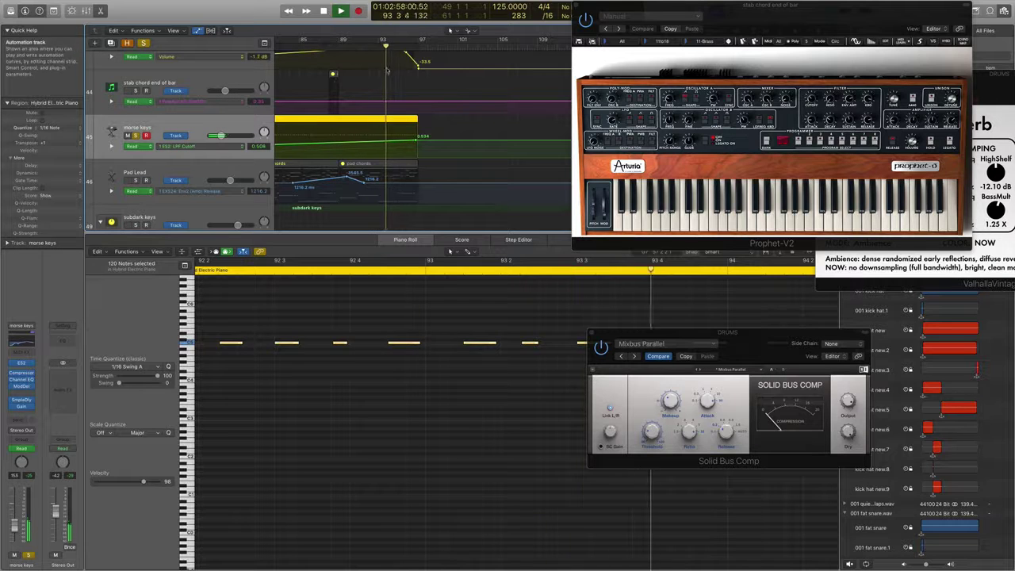
pyautogui.press('super+Left')
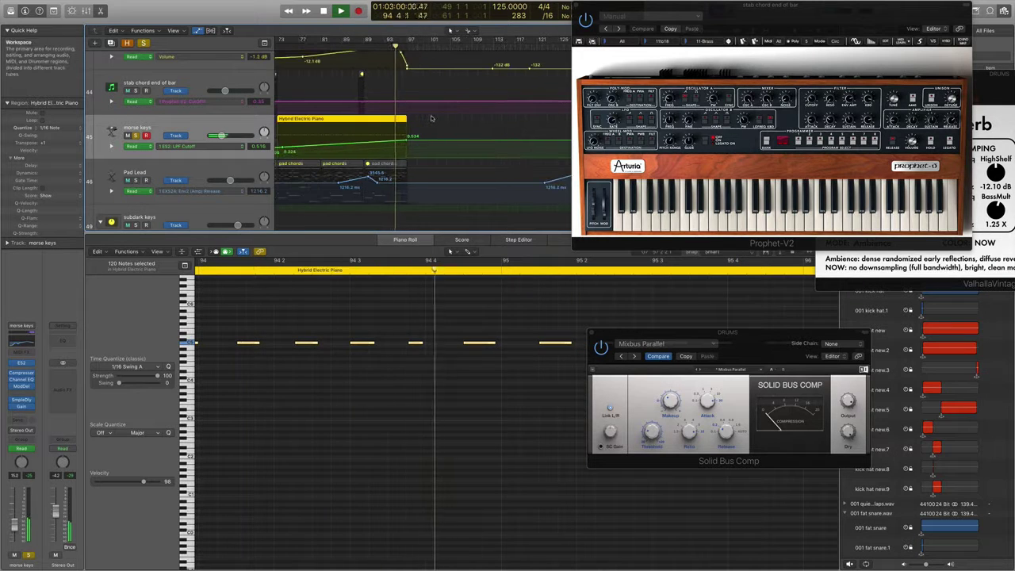
pyautogui.scroll(2, 431, 118)
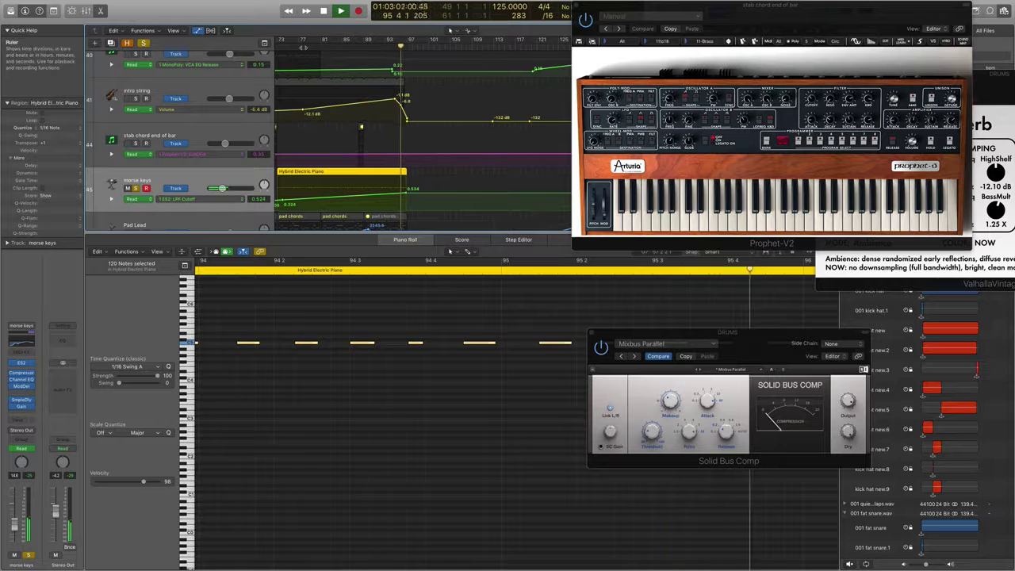
# - Replay from bar 77 and unsolo the morse keys track to hear it in the full mix
pyautogui.click(303, 48)
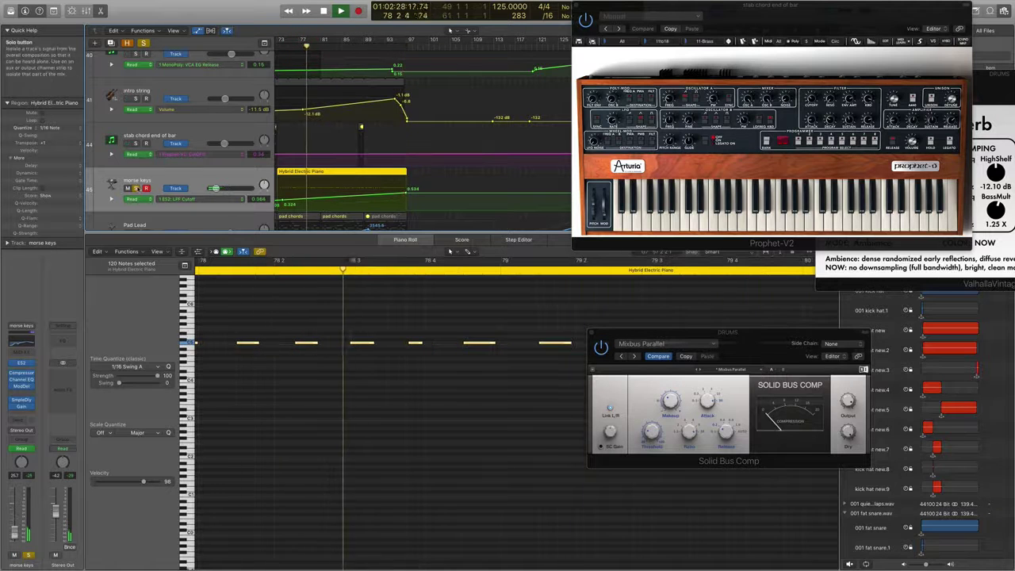
pyautogui.click(136, 188)
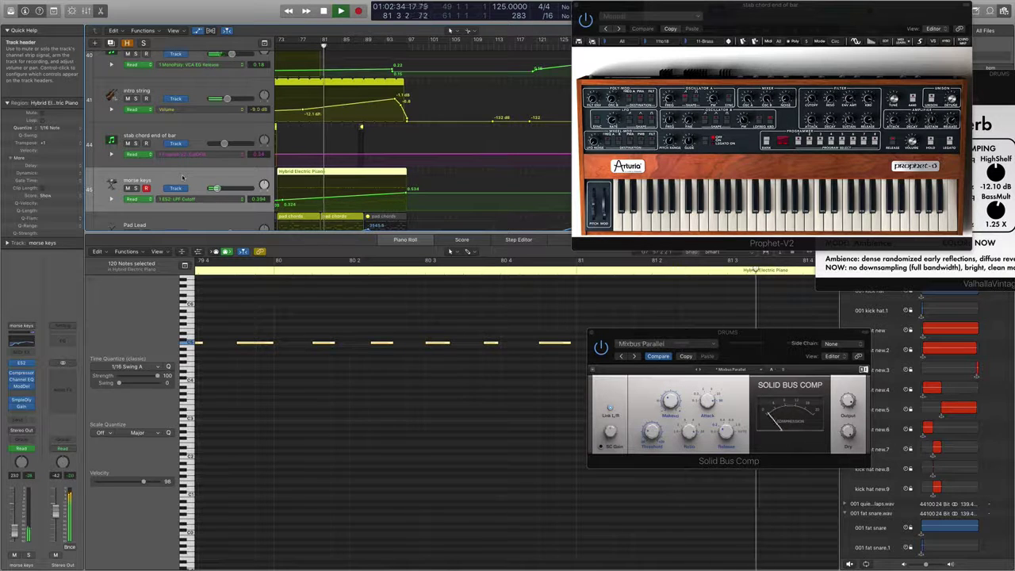
# - Solo the Pad Lead track during playback and enlarge the view of its pad chords regions and release automation
pyautogui.scroll(-4, 182, 178)
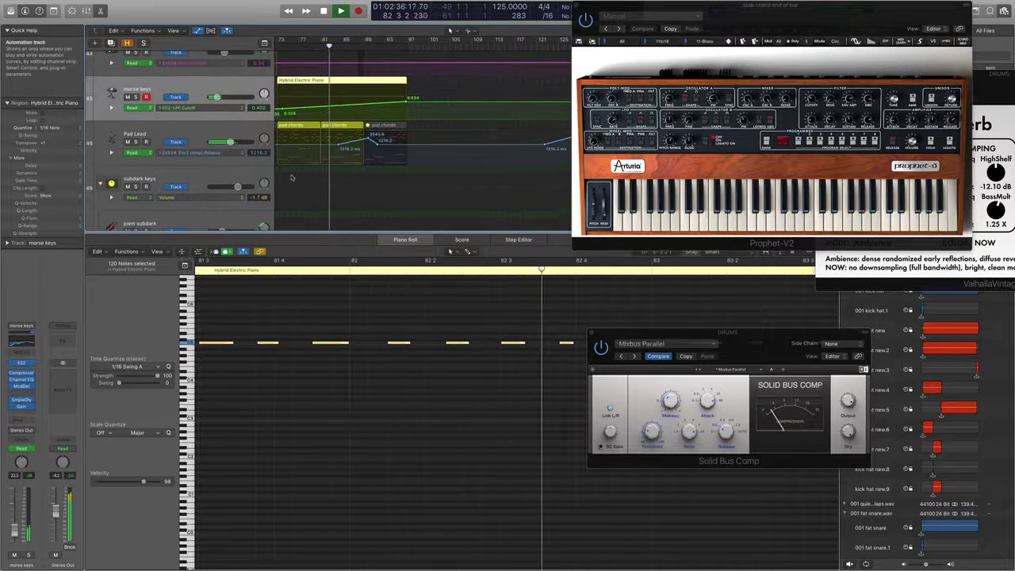
pyautogui.click(137, 142)
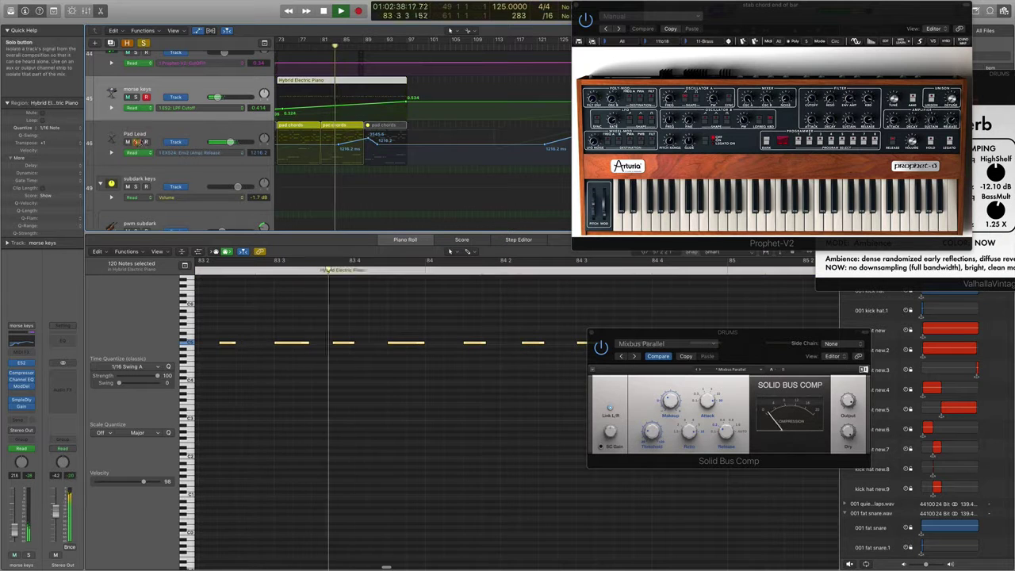
pyautogui.press('super+Right')
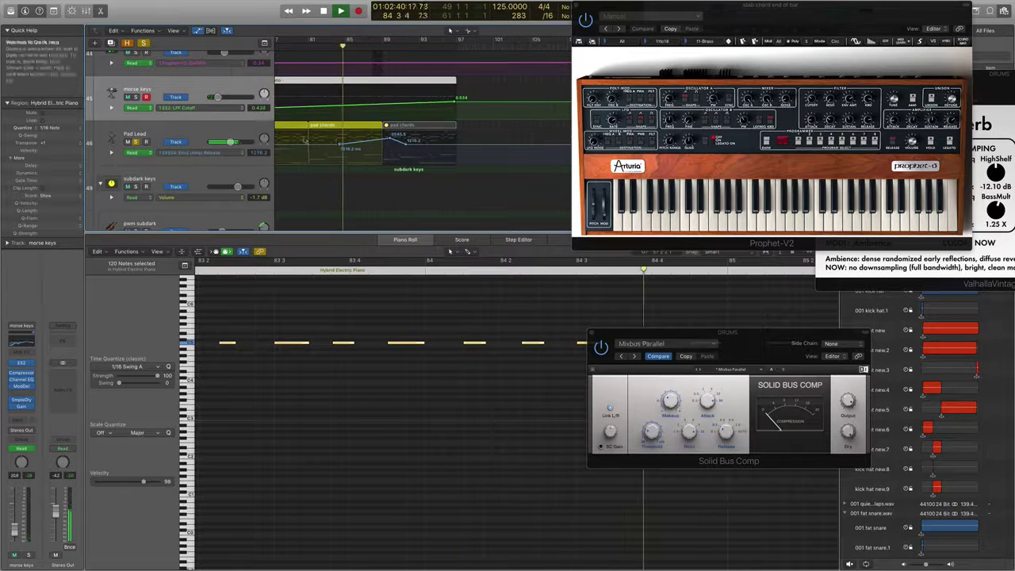
# - Inspect the envelope release automation points on the soloed Pad Lead track during playback, and stop at the following region
pyautogui.click(331, 147)
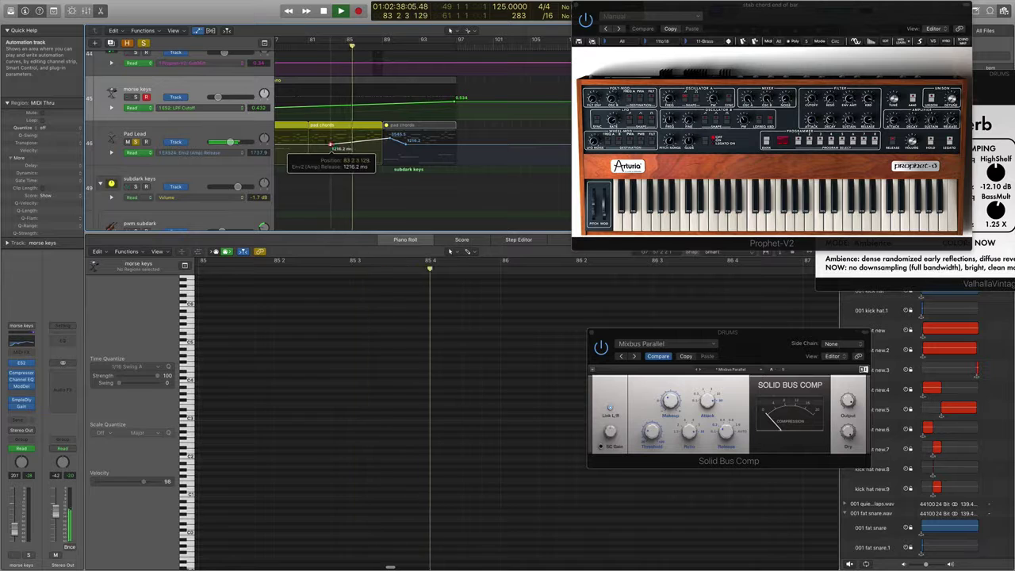
pyautogui.moveTo(389, 136); pyautogui.dragTo(391, 136)
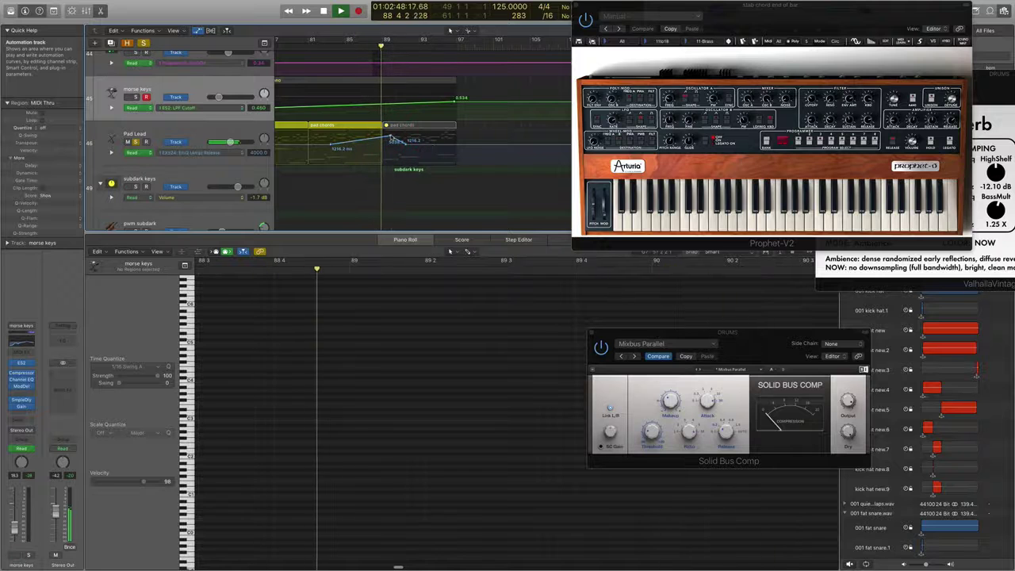
pyautogui.press('space')
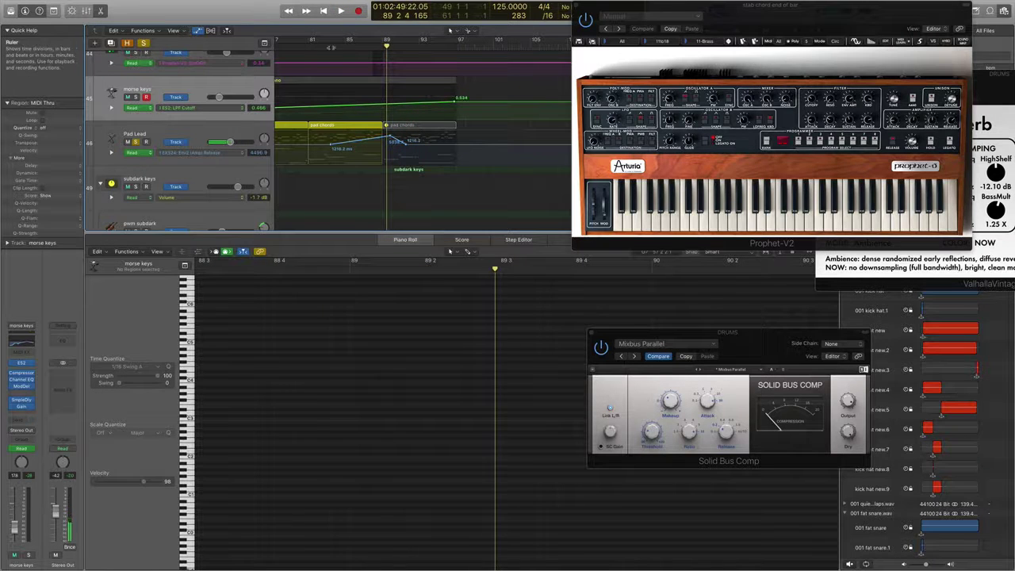
# - Display the notes of the pad chords region at bar 83 through to its end, closing the Solid Bus Comp window
pyautogui.click(331, 46)
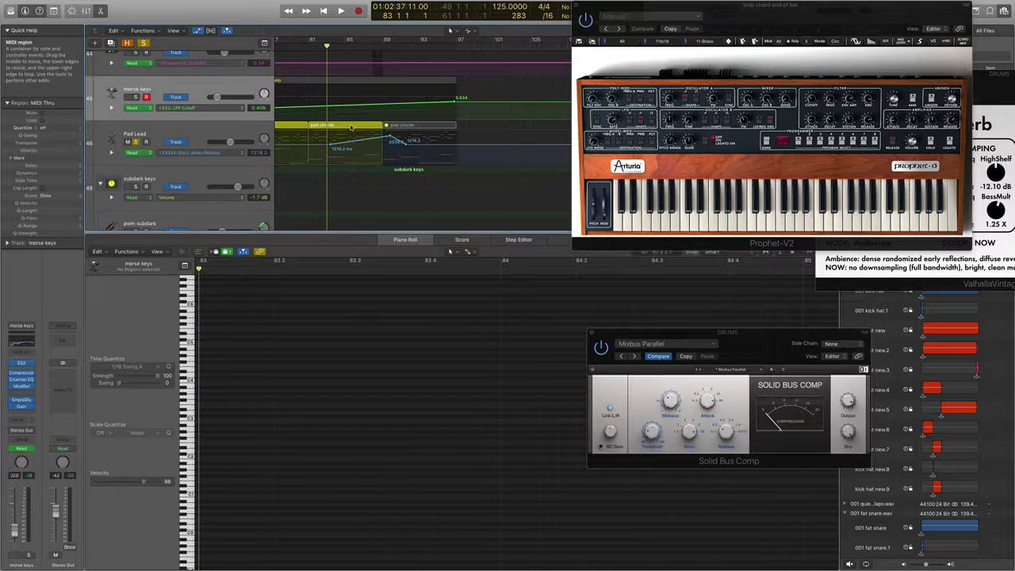
pyautogui.click(351, 127)
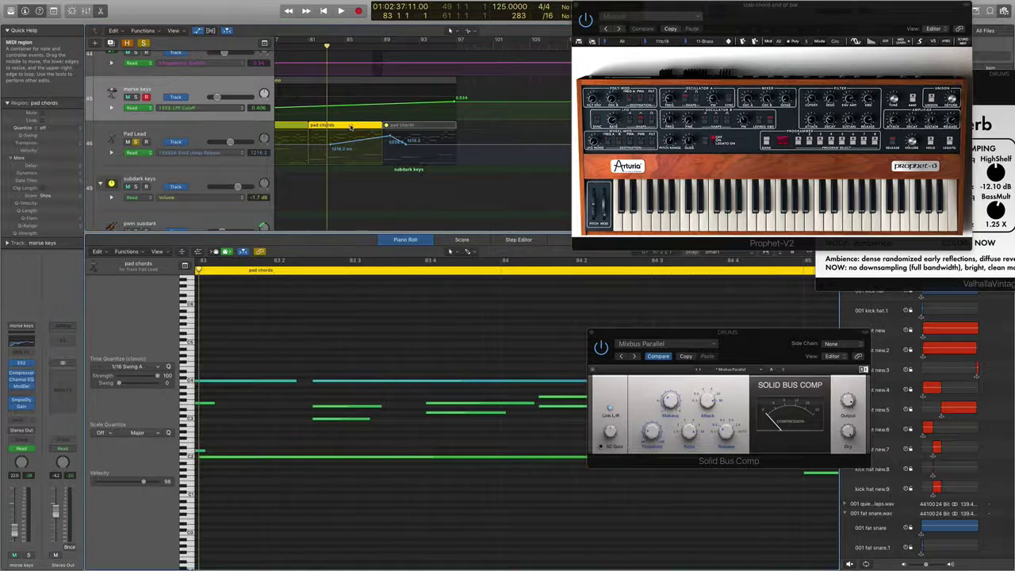
pyautogui.click(591, 333)
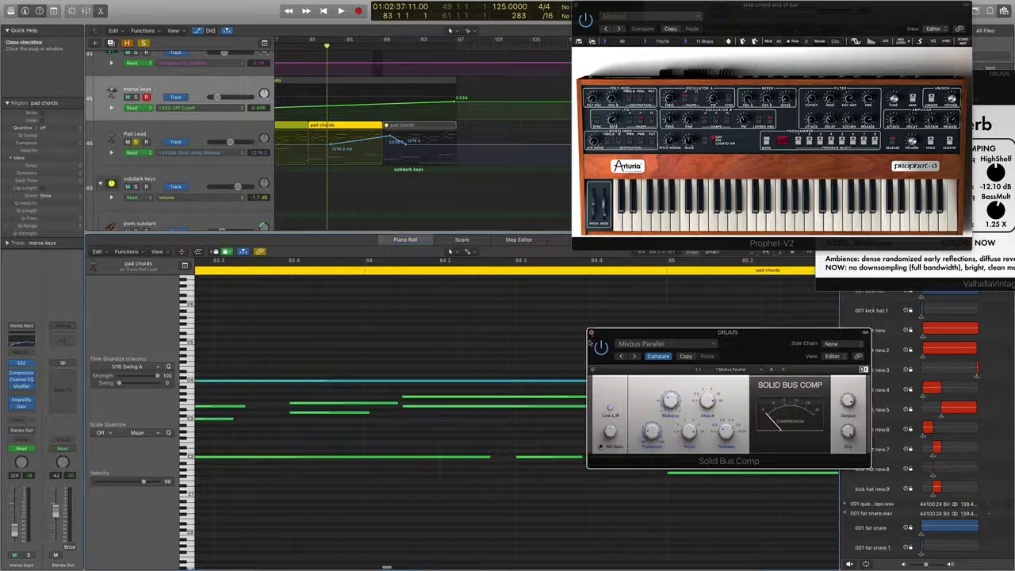
pyautogui.hscroll(5, 607, 437)
pyautogui.scroll(-5, 591, 444)
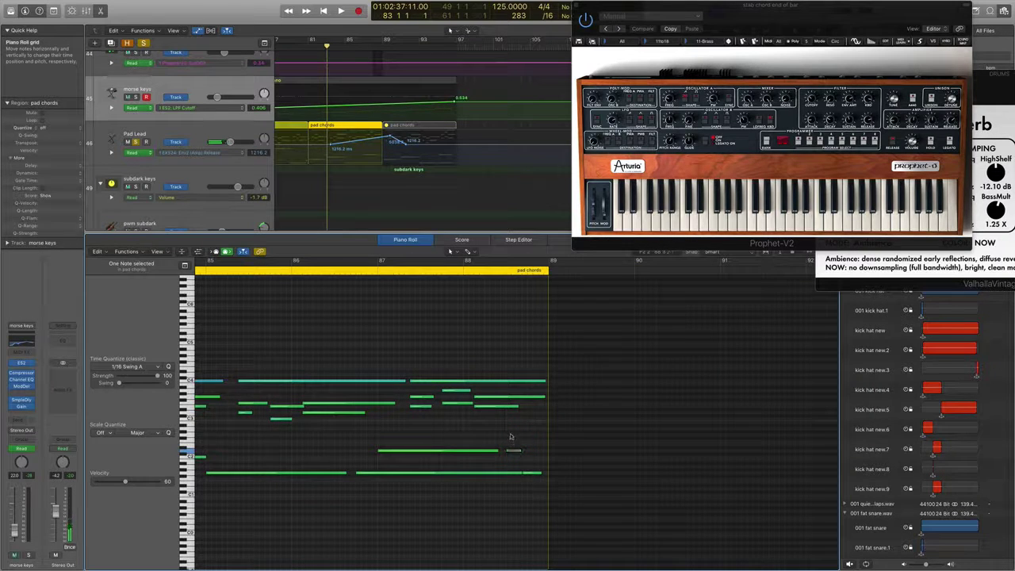
# - Audition the soloed pad chords into the next region and examine the short notes at the end of the lowest line
pyautogui.doubleClick(336, 46)
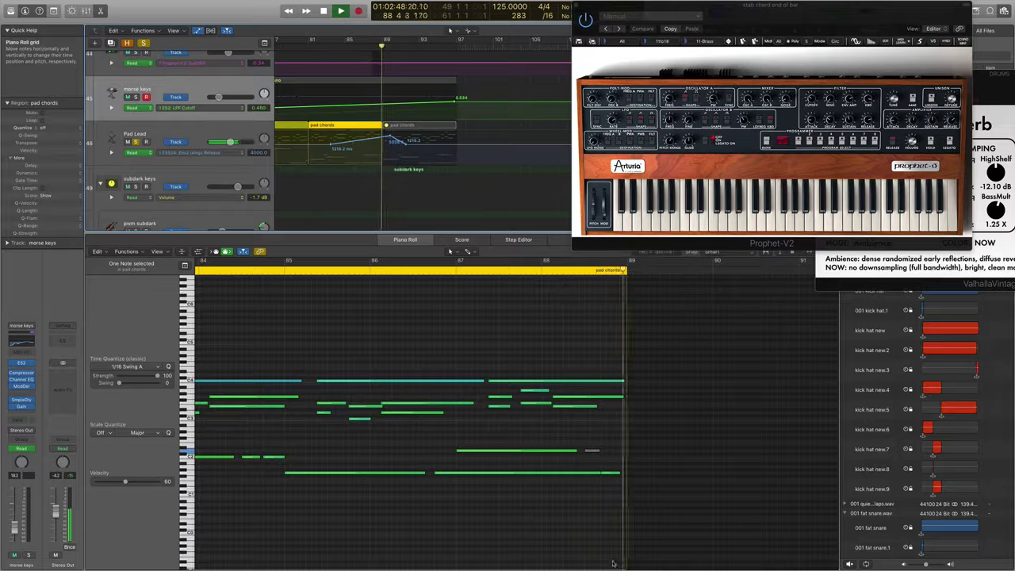
pyautogui.click(610, 481)
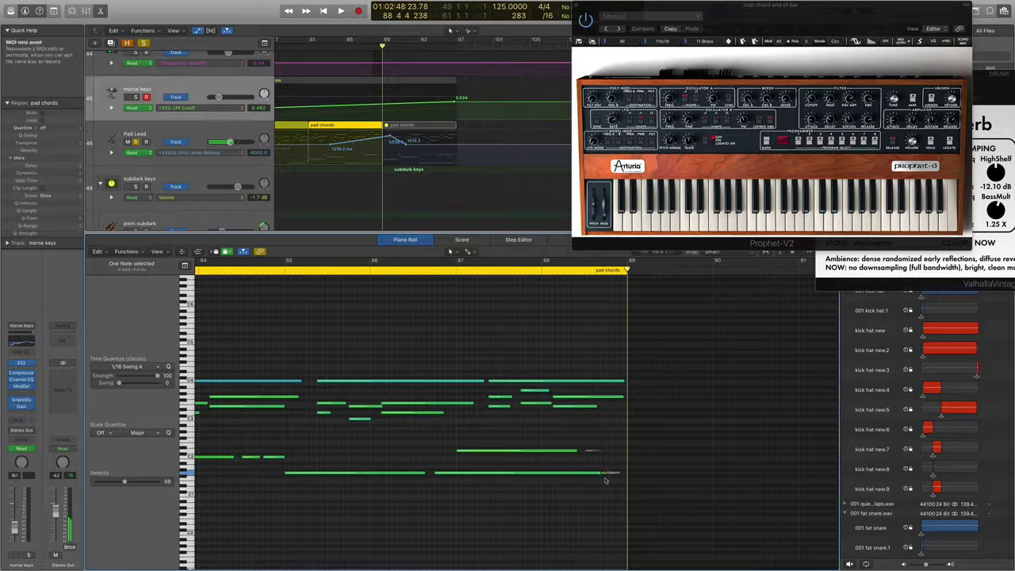
pyautogui.click(602, 475)
pyautogui.click(601, 473)
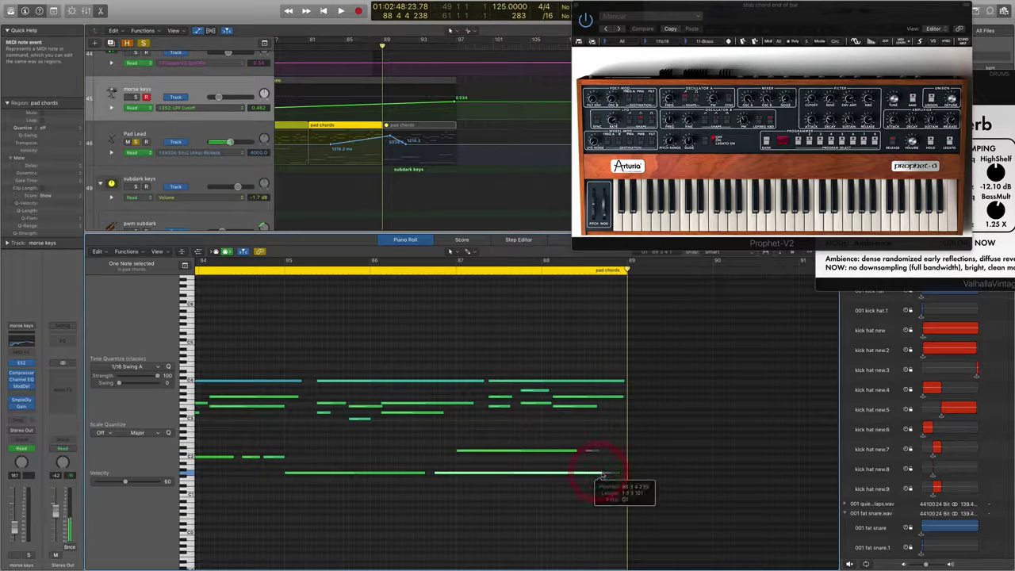
pyautogui.doubleClick(351, 46)
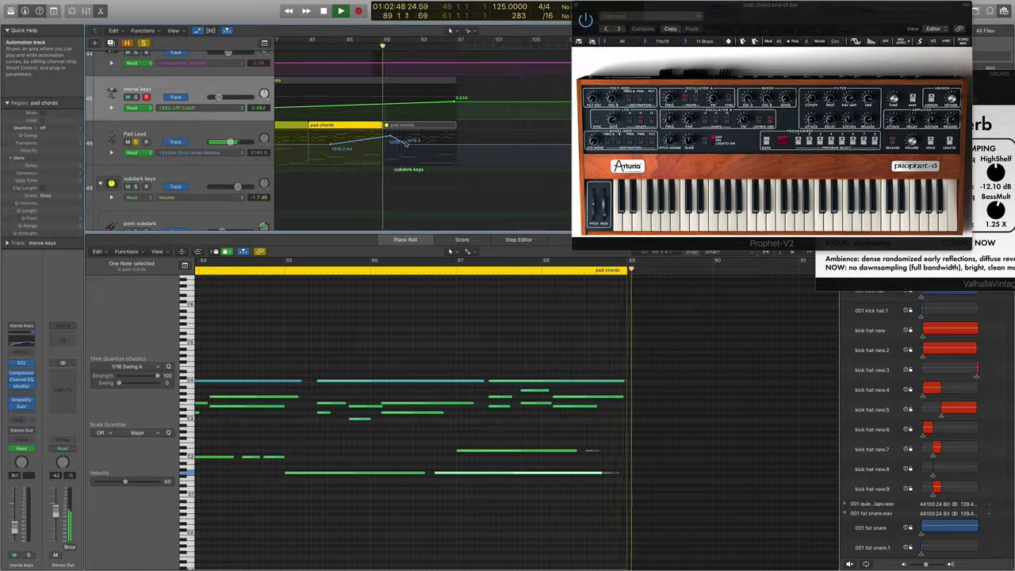
pyautogui.press('space')
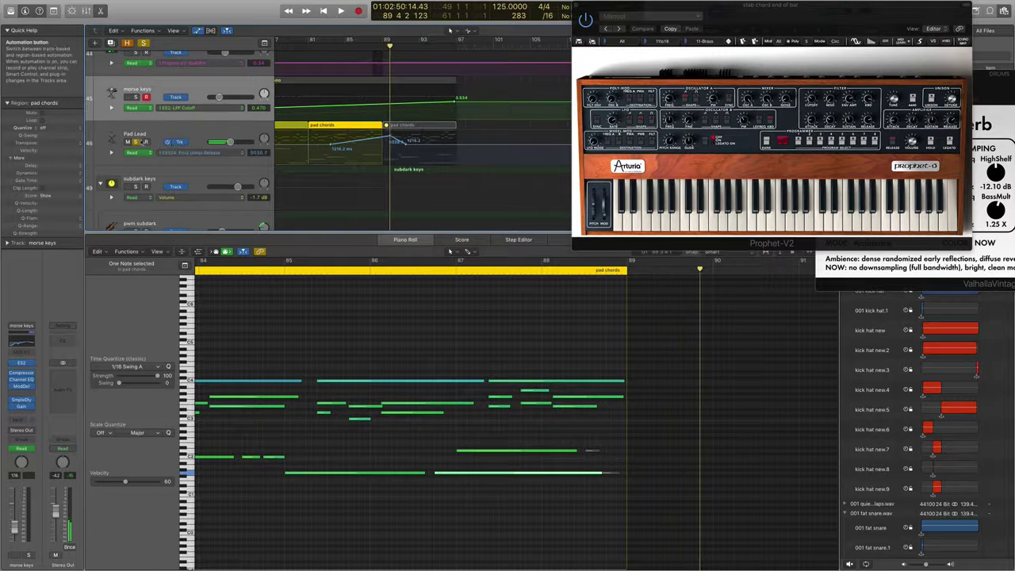
# - Hide track automation and zoom the arrangement to the lead 2 region and the tracks below it
pyautogui.press('a')
pyautogui.press('super+Up')
pyautogui.press('super+Up')
pyautogui.press('super+Up')
pyautogui.press('super+Up')
pyautogui.press('super+Up')
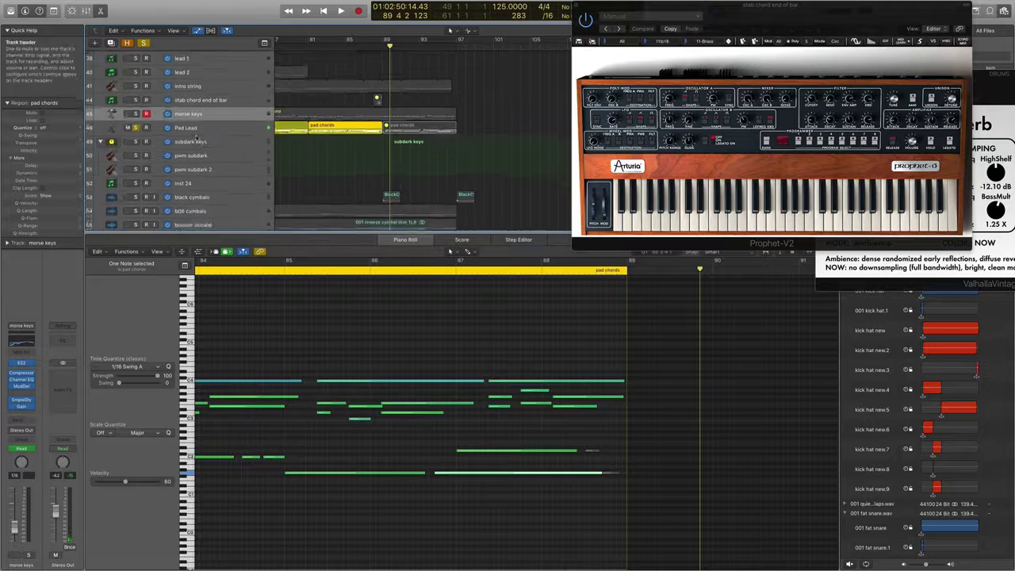
pyautogui.click(207, 84)
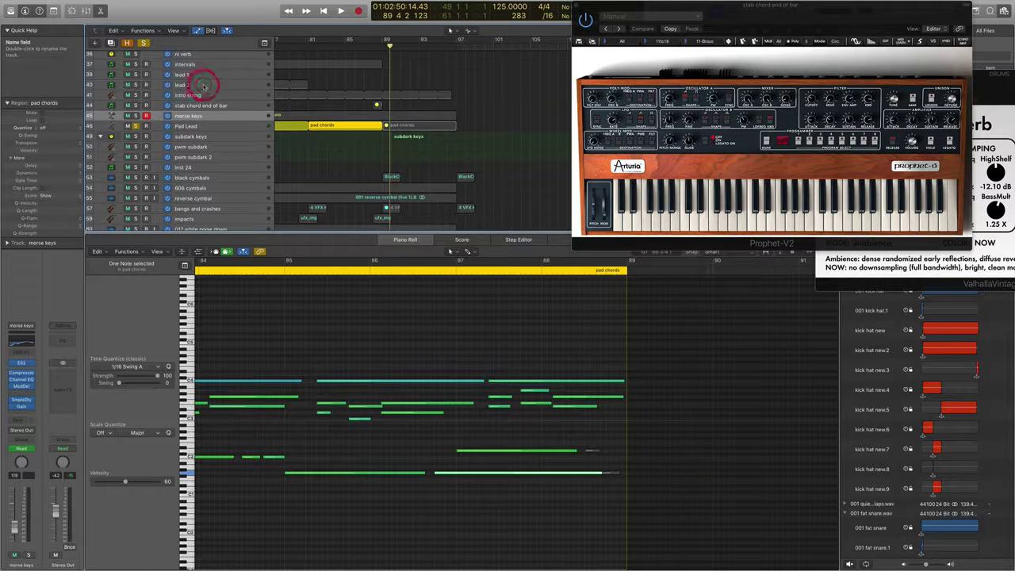
pyautogui.press('z')
pyautogui.press('super+Down')
pyautogui.press('super+Down')
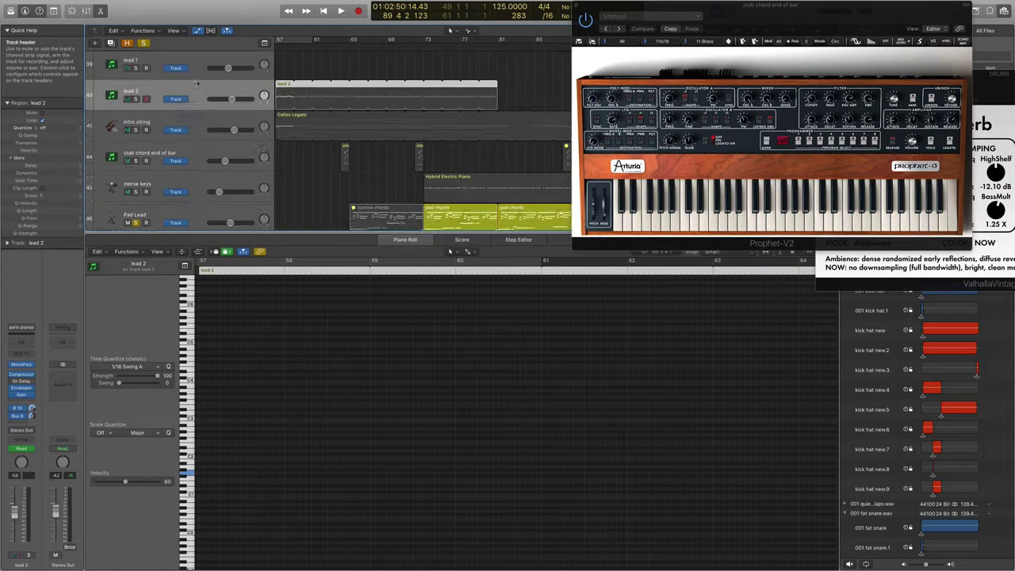
pyautogui.scroll(-4, 204, 87)
pyautogui.scroll(4, 204, 87)
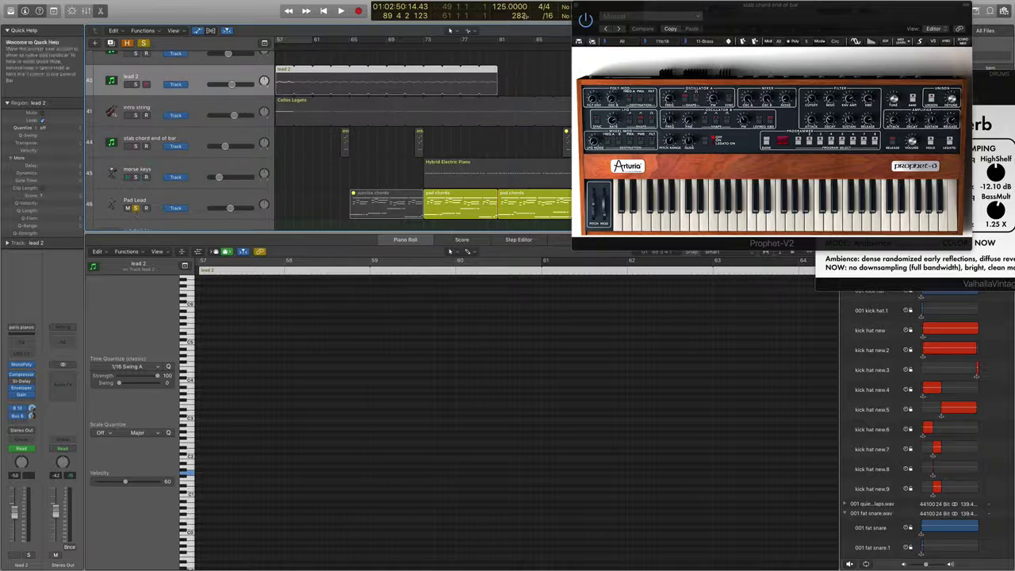
# - Close the Prophet-V2 window and unsolo the Pad Lead track, with more bars of the arrangement in view
pyautogui.click(576, 5)
pyautogui.press('super+Left')
pyautogui.press('super+Left')
pyautogui.press('super+Left')
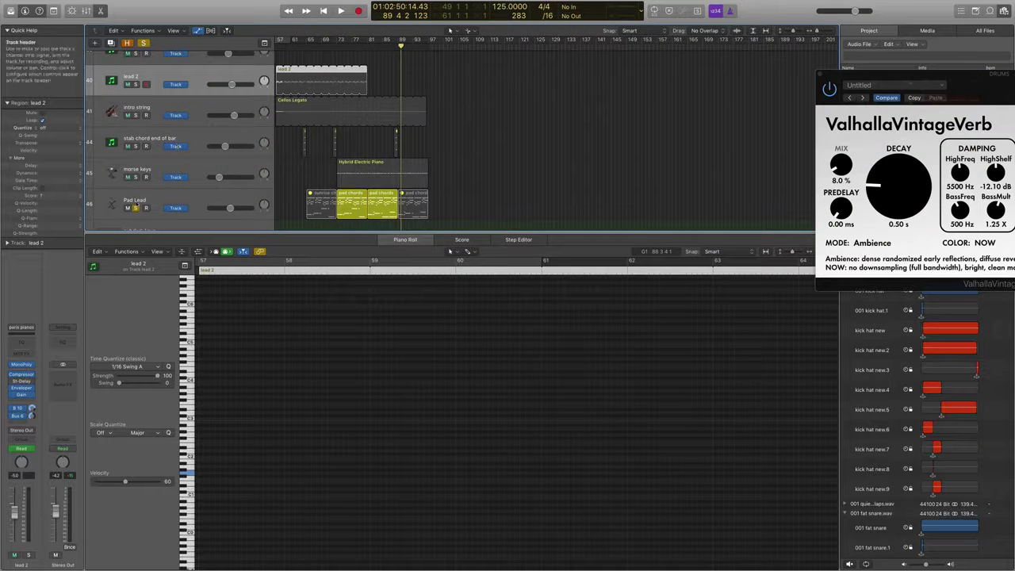
pyautogui.keyDown('shift'); pyautogui.click(131, 199); pyautogui.keyUp('shift')
pyautogui.scroll(4, 167, 102)
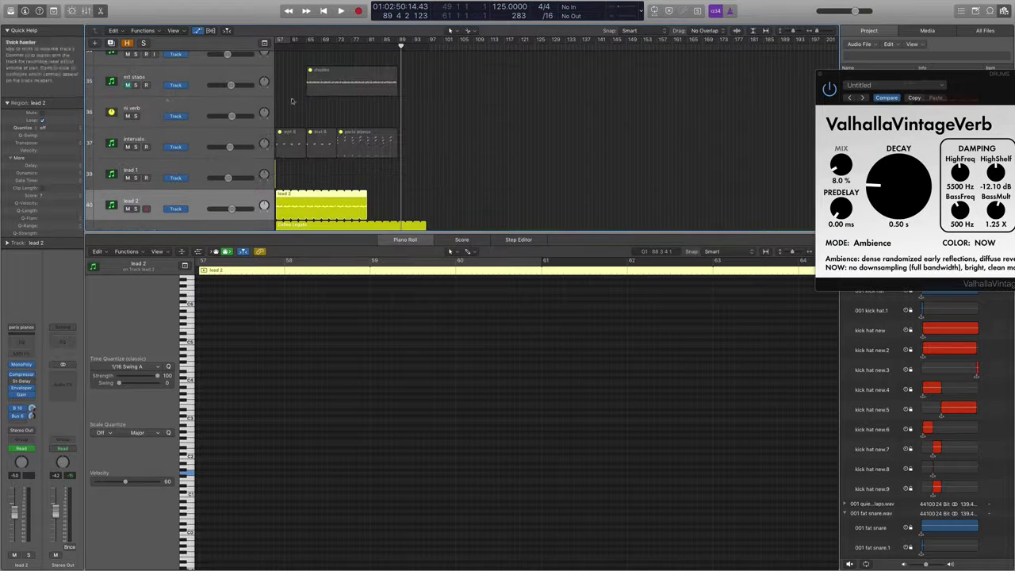
pyautogui.scroll(-3, 325, 50)
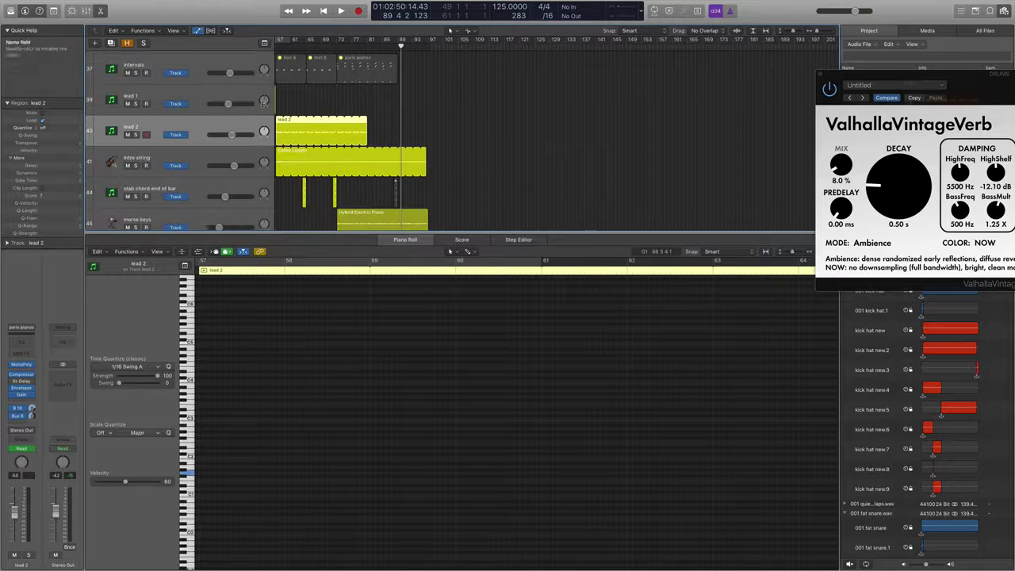
# - Play the full mix from bar 73 and display the lead 2 track's Send 1 to tape dly automation
pyautogui.click(341, 47)
pyautogui.press('space')
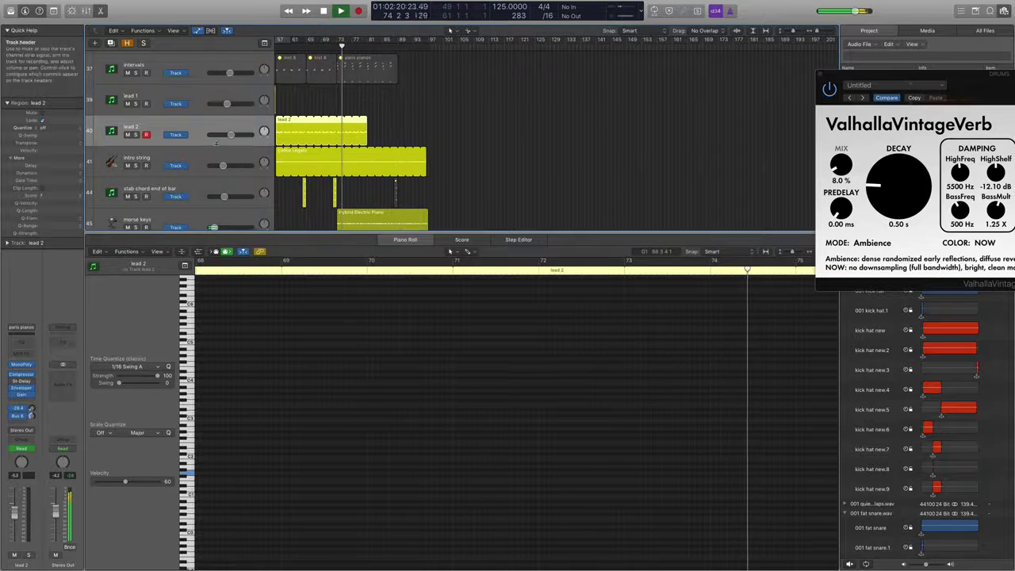
pyautogui.press('a')
pyautogui.click(243, 139)
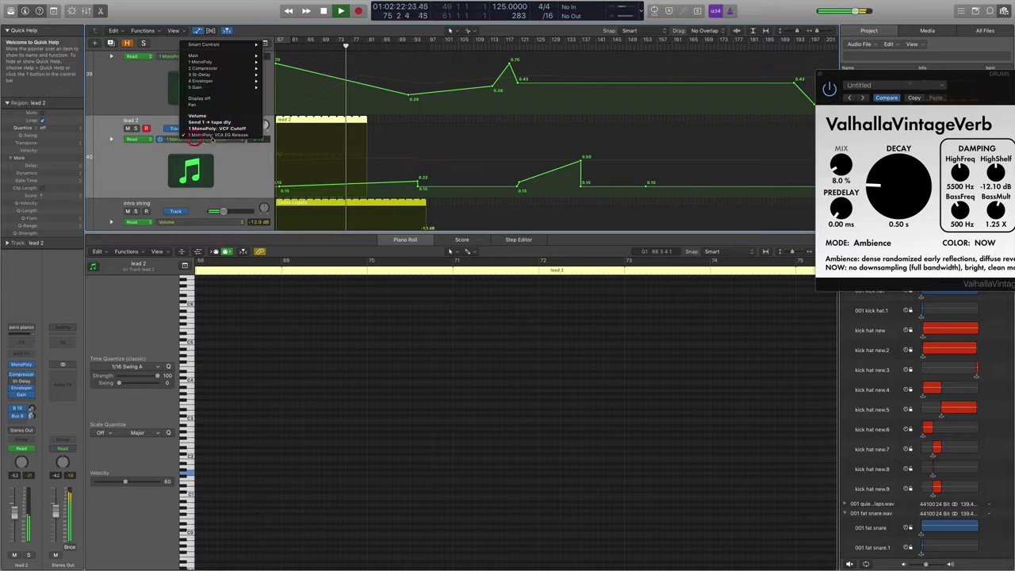
pyautogui.click(222, 124)
pyautogui.press('super+Right')
pyautogui.press('super+Right')
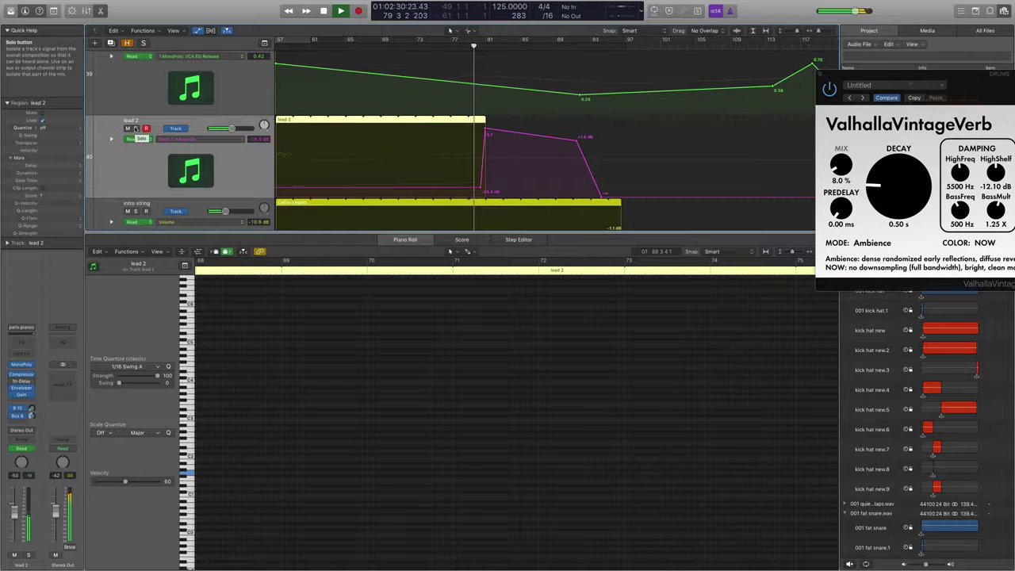
# - Follow the lead 2 send curve during playback, hide track automation, locate the tape dly track and stop playback
pyautogui.scroll(2, 291, 138)
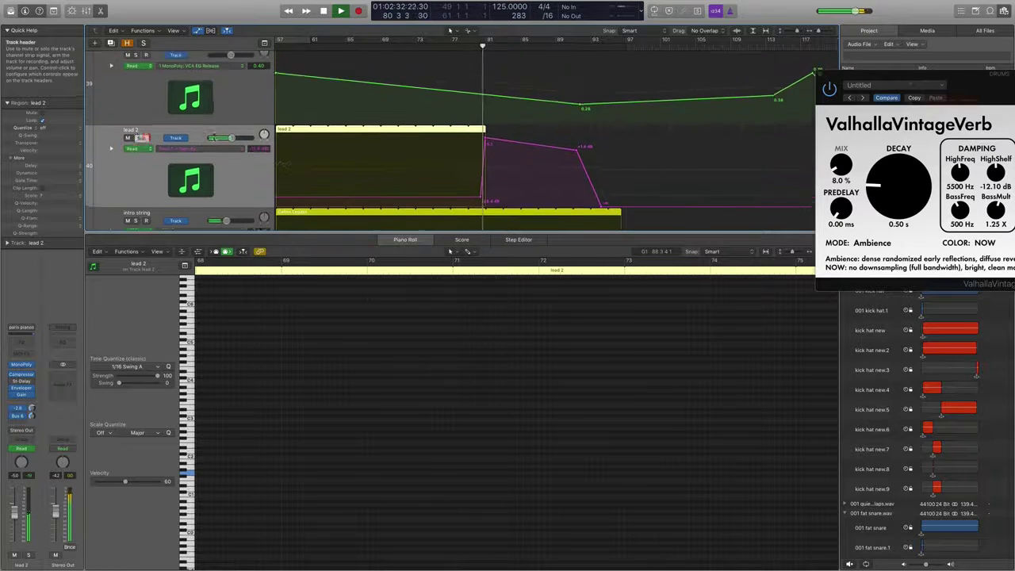
pyautogui.scroll(-3, 329, 161)
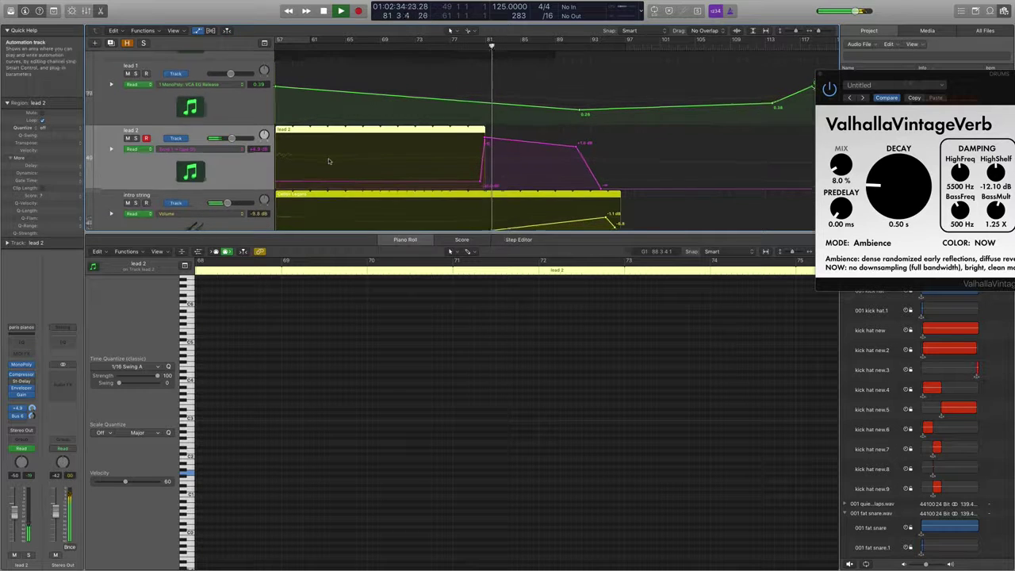
pyautogui.press('a')
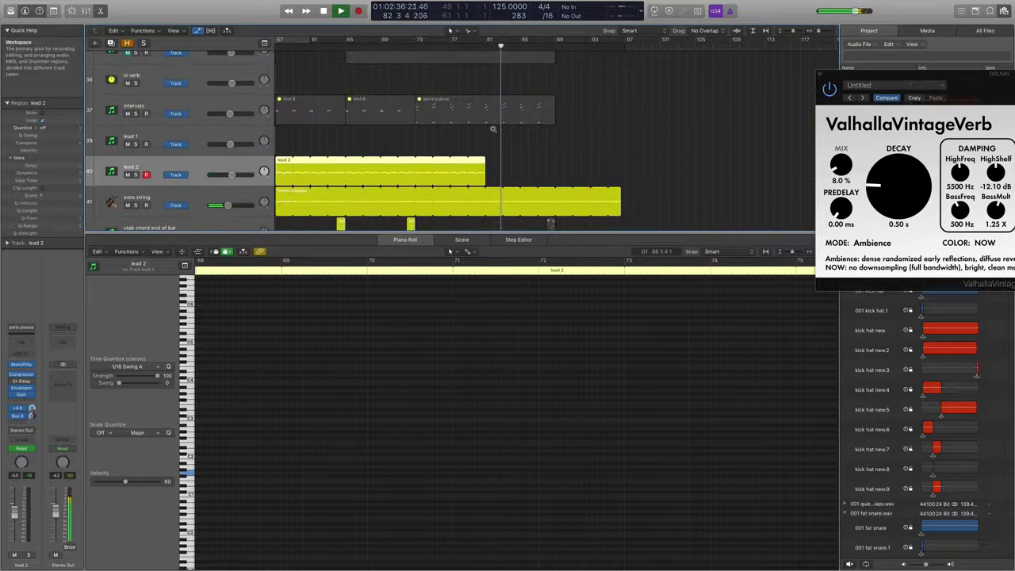
pyautogui.scroll(-2, 494, 129)
pyautogui.scroll(3, 493, 128)
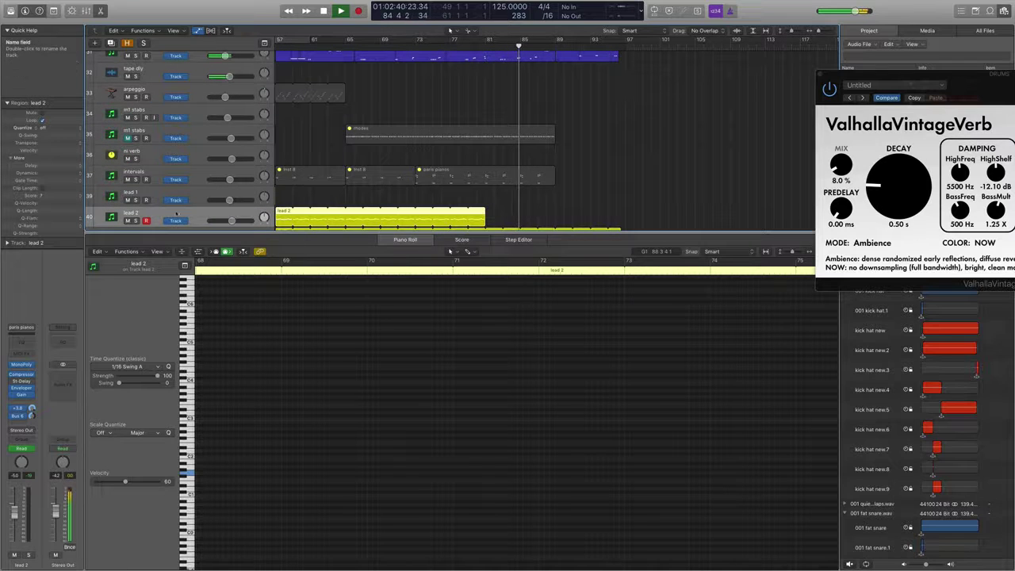
pyautogui.press('space')
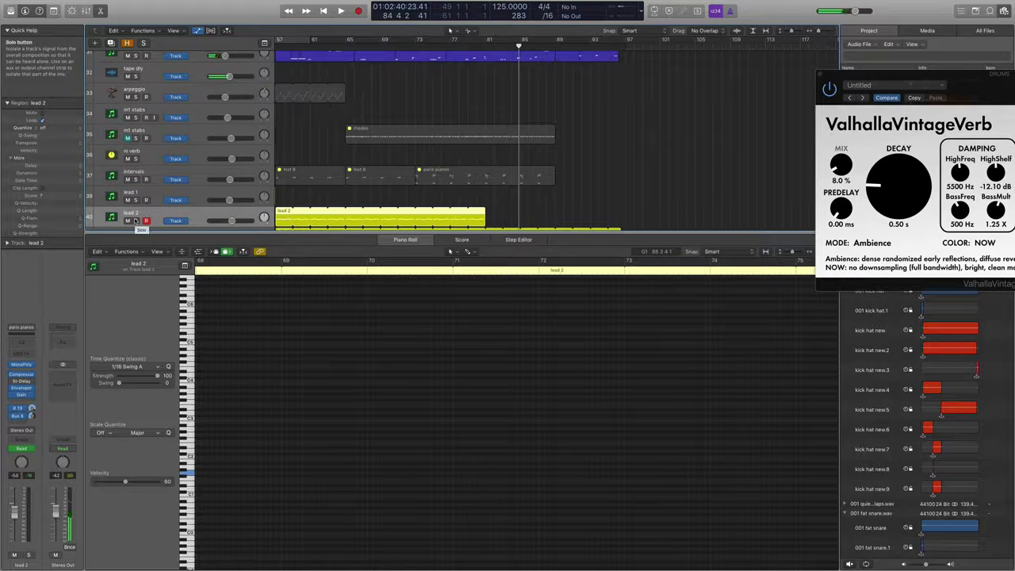
# - Select the tape dly track and display its Tape Delay: Feedback automation curve
pyautogui.click(170, 70)
pyautogui.press('a')
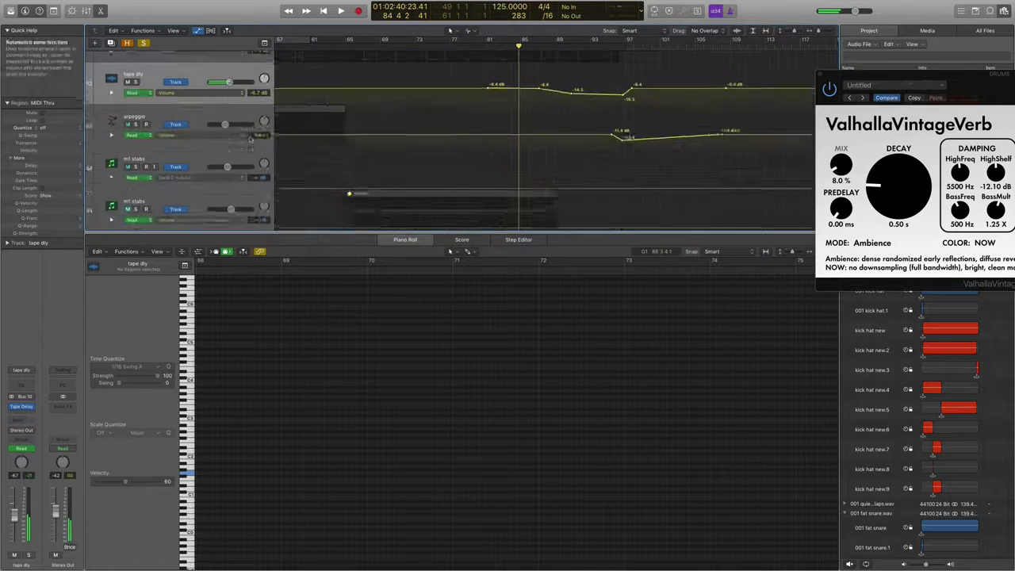
pyautogui.click(230, 98)
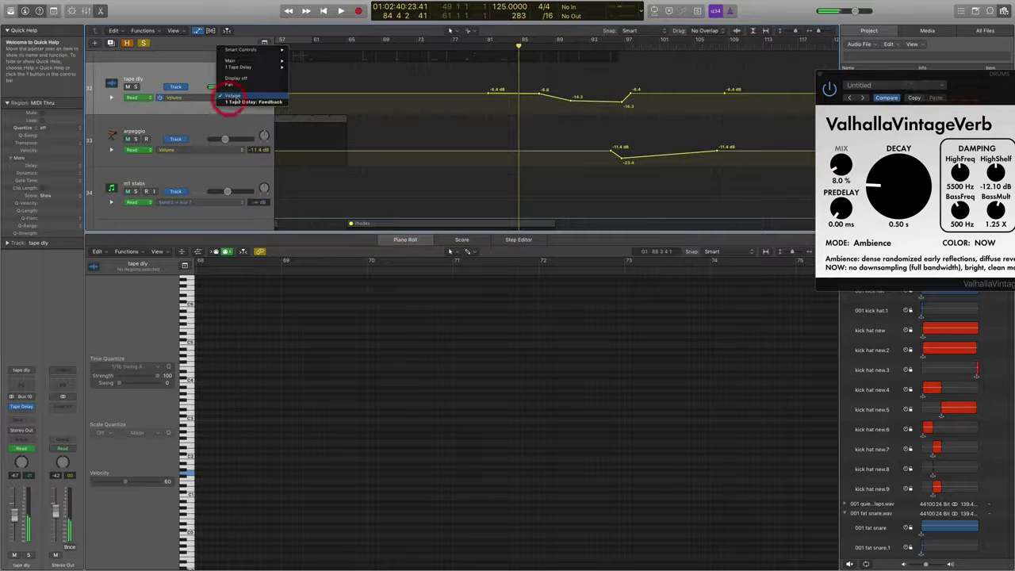
pyautogui.click(269, 88)
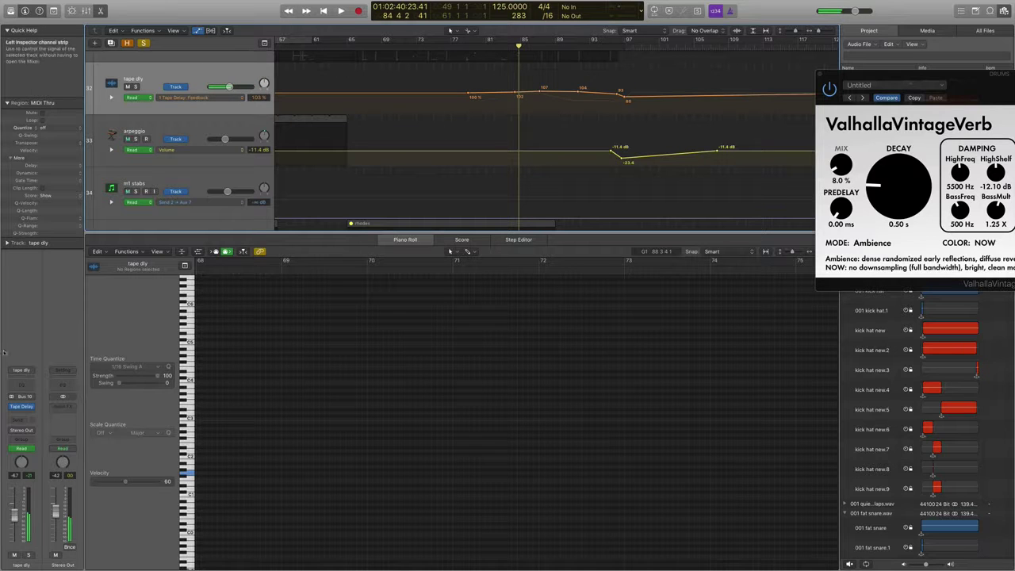
# - Open the tape dly track's Tape Delay plug-in, audition from bar 79 and compare its settings with the feedback automation
pyautogui.click(23, 407)
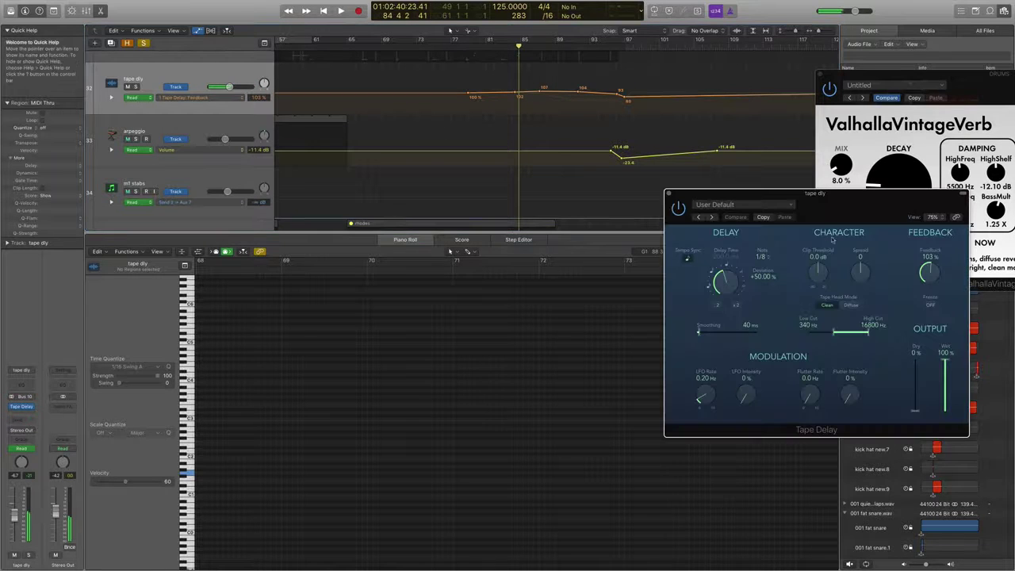
pyautogui.moveTo(849, 200); pyautogui.dragTo(445, 227)
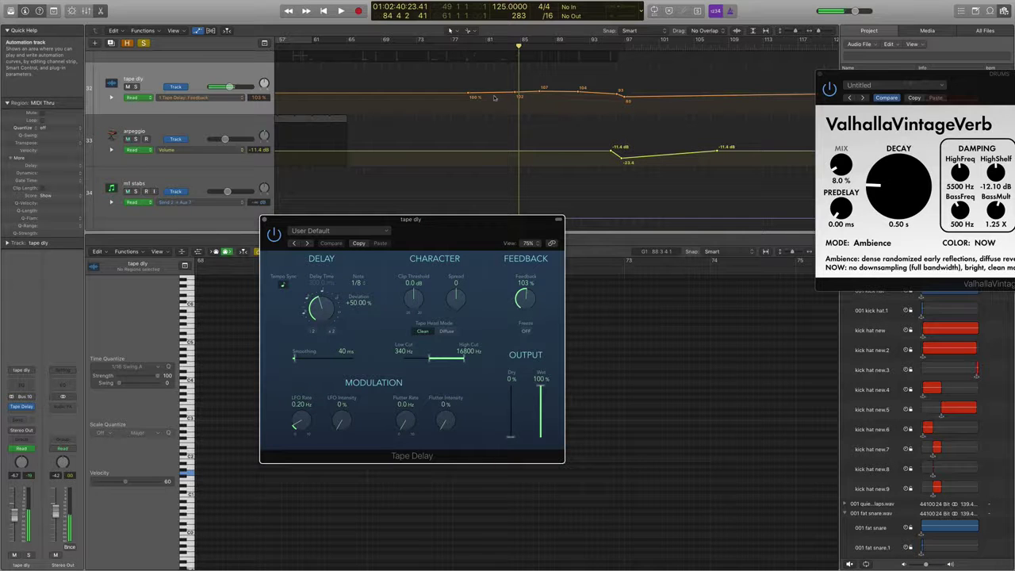
pyautogui.doubleClick(465, 45)
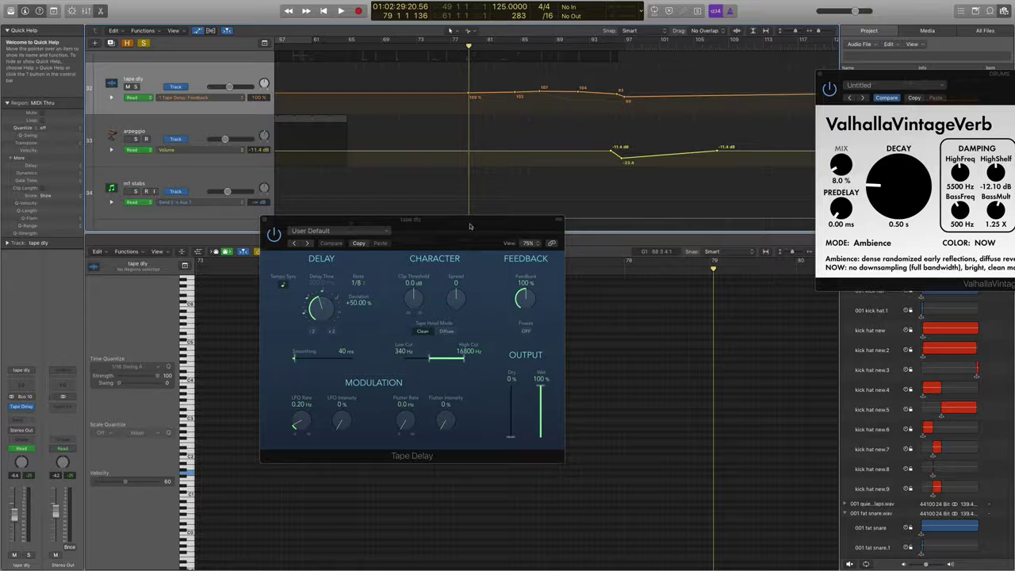
pyautogui.moveTo(470, 225); pyautogui.dragTo(386, 140)
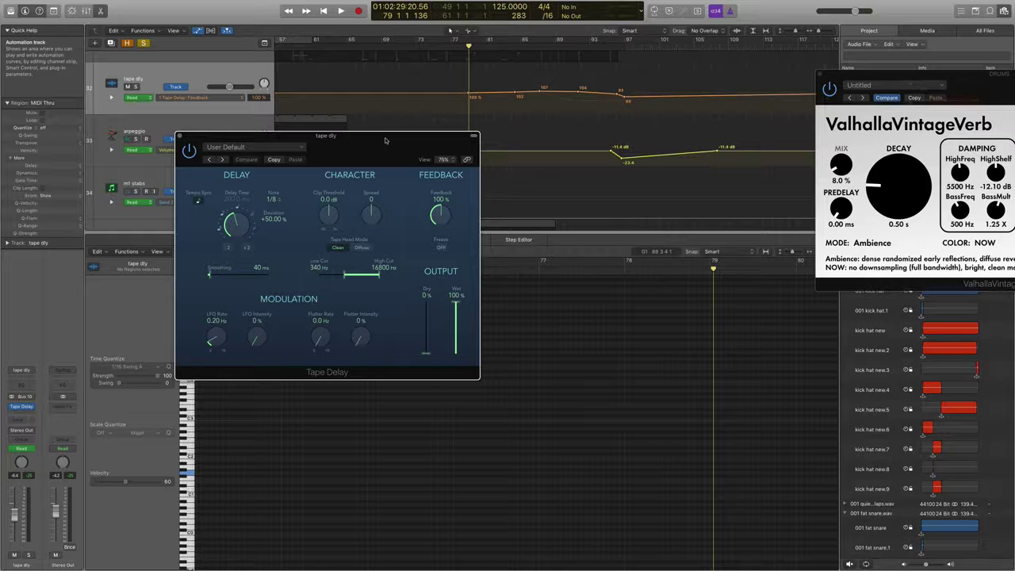
pyautogui.moveTo(393, 142); pyautogui.dragTo(457, 172)
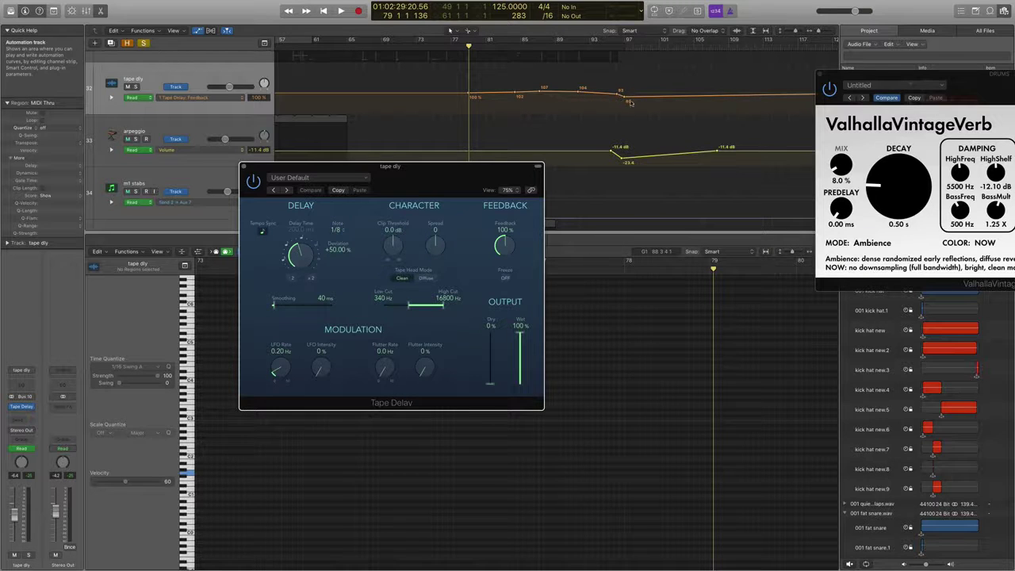
# - Display the tape dly track's Volume automation, play from bar 73 and move the Tape Delay window clear of the track area
pyautogui.click(229, 98)
pyautogui.click(248, 85)
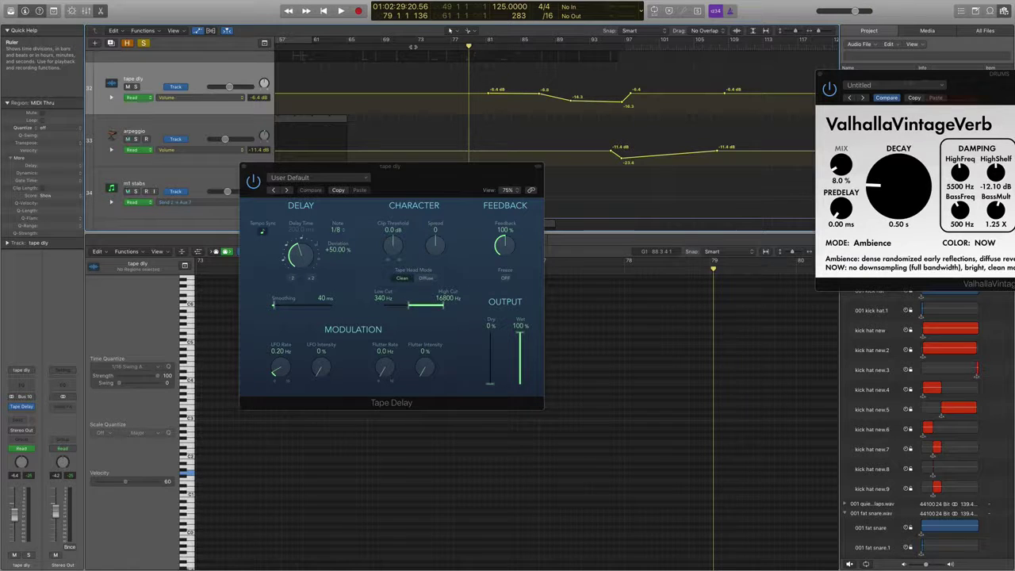
pyautogui.press('space')
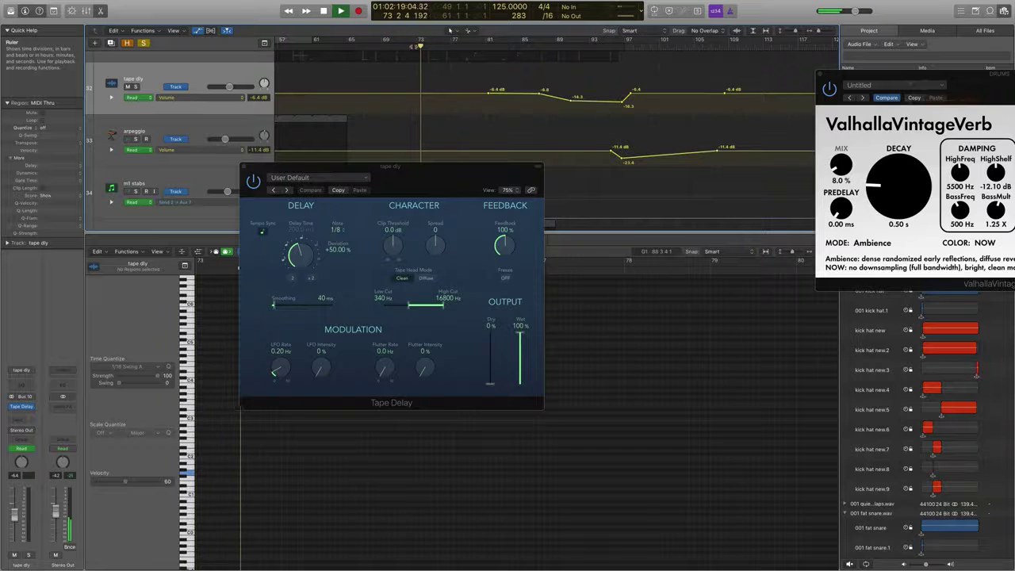
pyautogui.moveTo(480, 166); pyautogui.dragTo(678, 261)
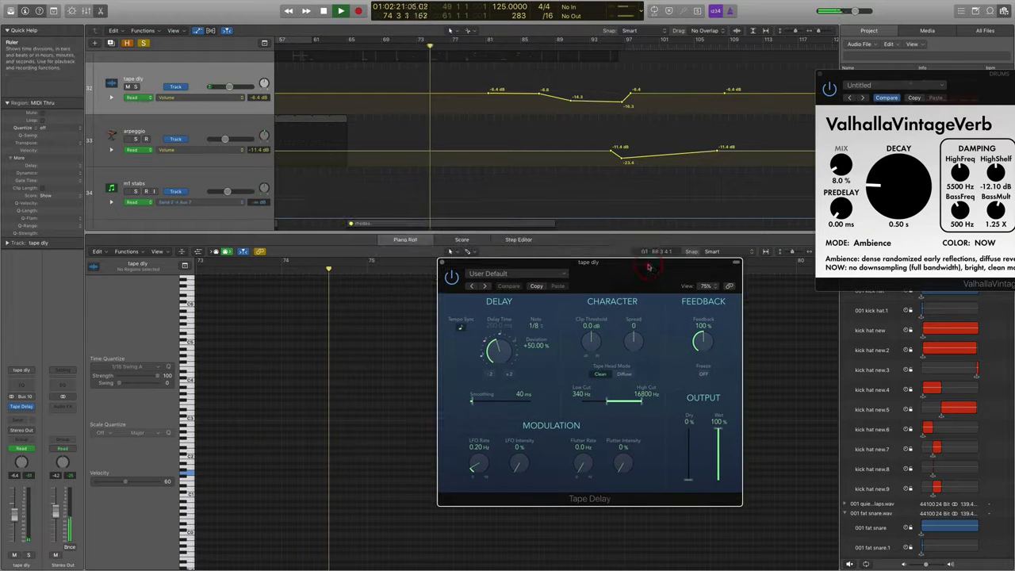
# - Select the lead 2 track and display its send automation to the tape delay during playback
pyautogui.scroll(-2, 517, 147)
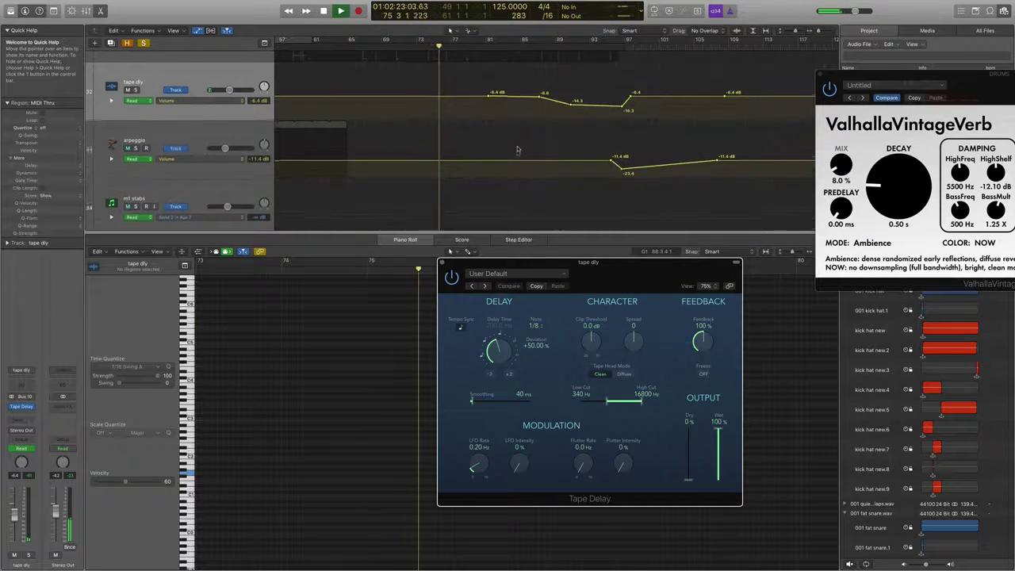
pyautogui.scroll(-4, 516, 148)
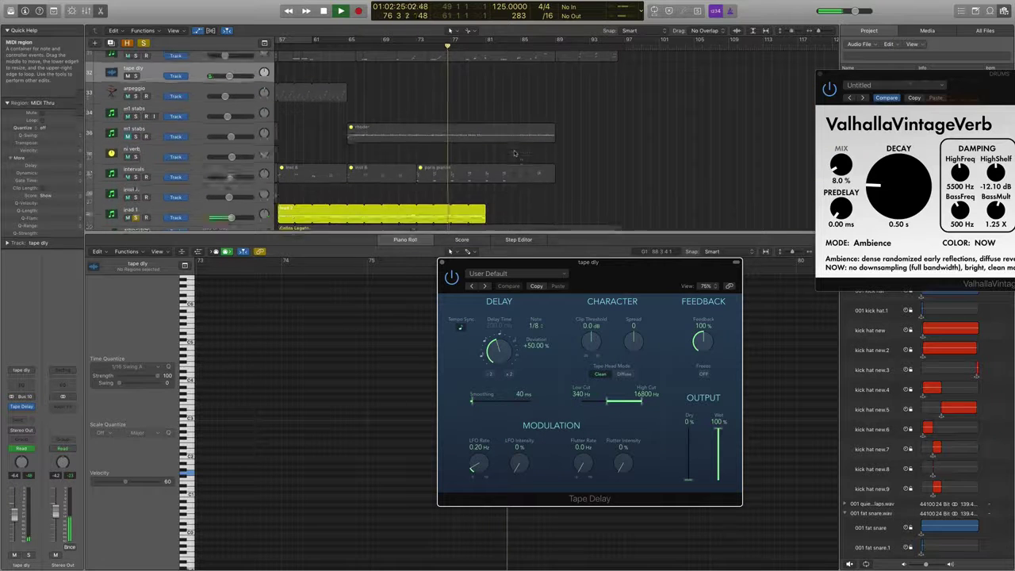
pyautogui.click(236, 191)
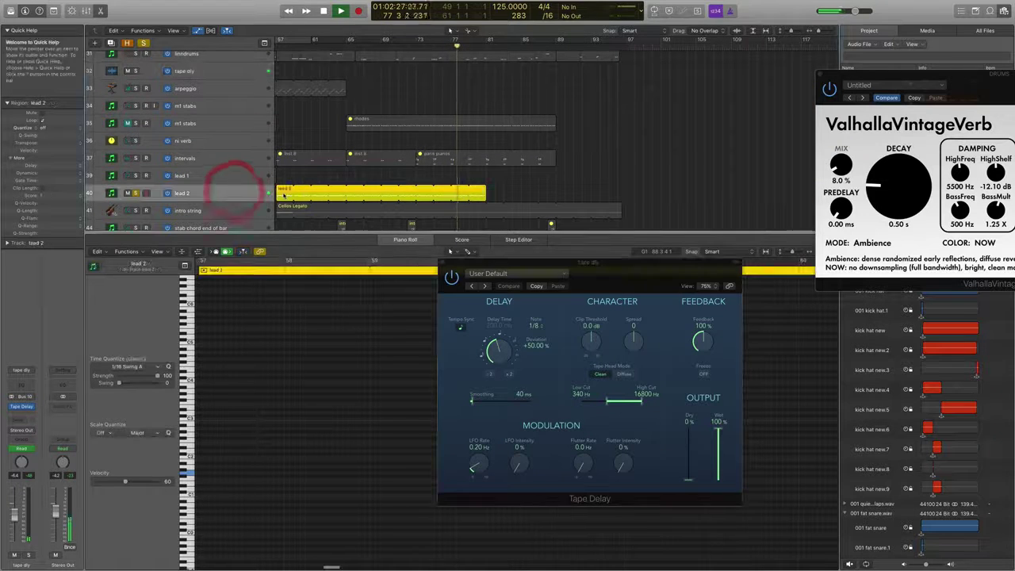
pyautogui.press('a')
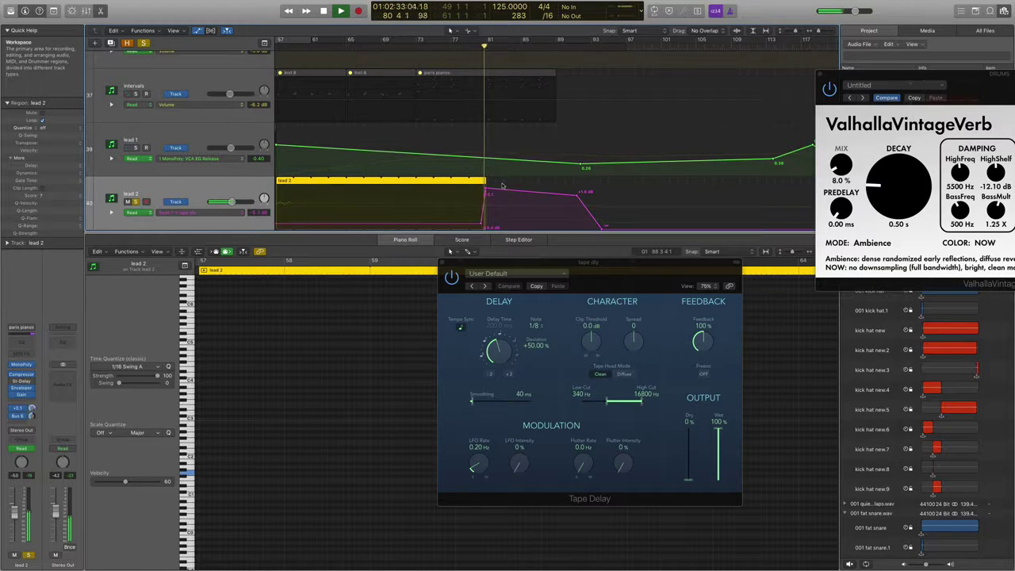
# - Display the tape dly track's Tape Delay: Feedback automation and follow the curve through bar 97 during playback
pyautogui.scroll(10, 502, 186)
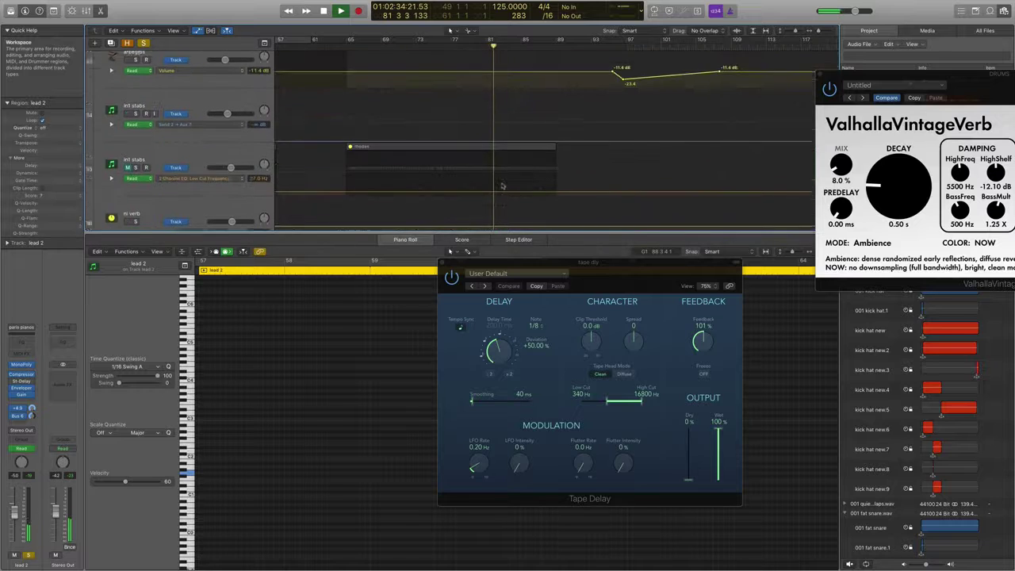
pyautogui.scroll(-1, 502, 186)
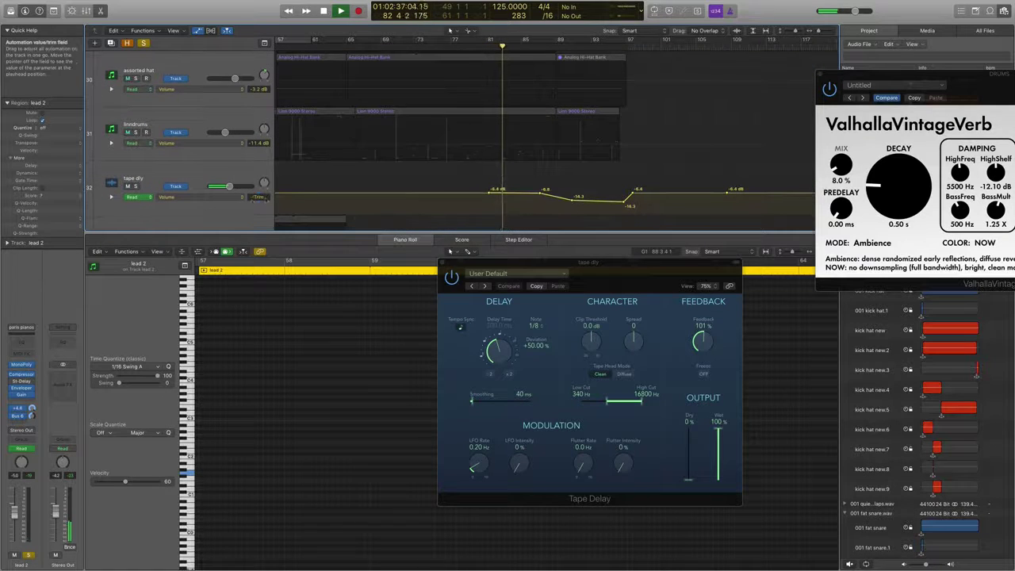
pyautogui.click(235, 199)
pyautogui.click(255, 202)
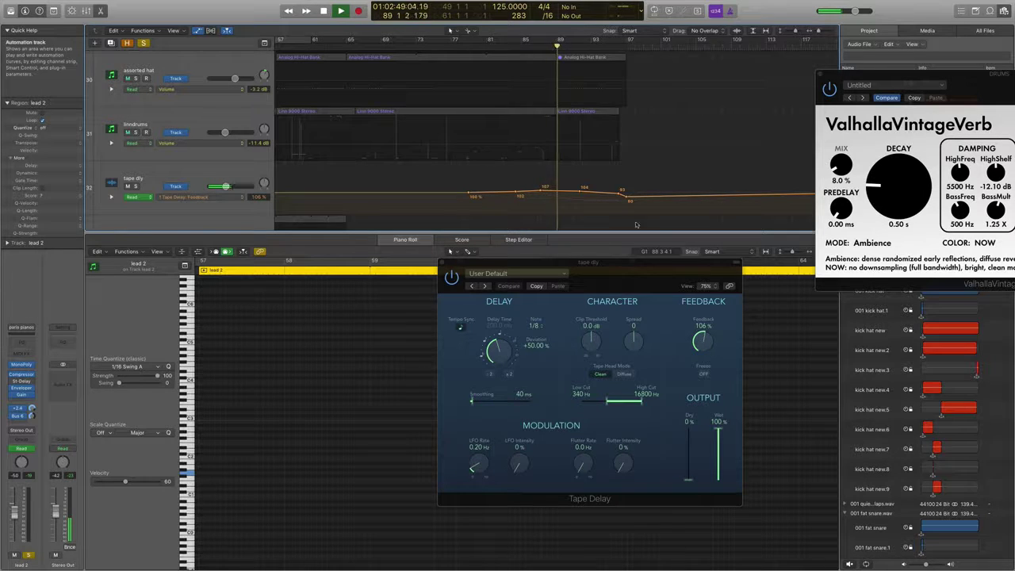
pyautogui.hscroll(10, 609, 214)
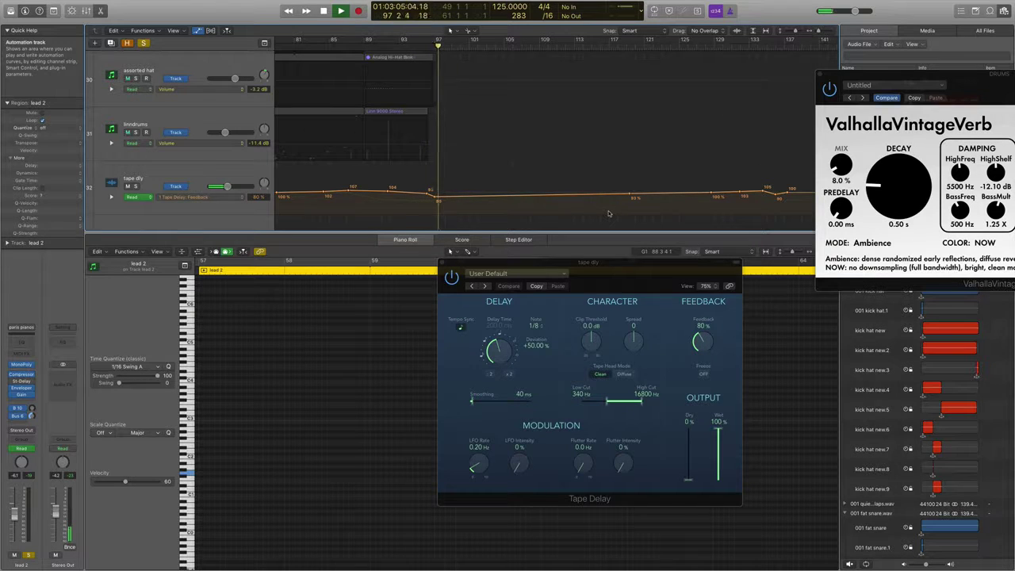
# - Replay from about bar 73, unsolo the lead 2 track and follow the full mix with the track automation
pyautogui.press('super+Left')
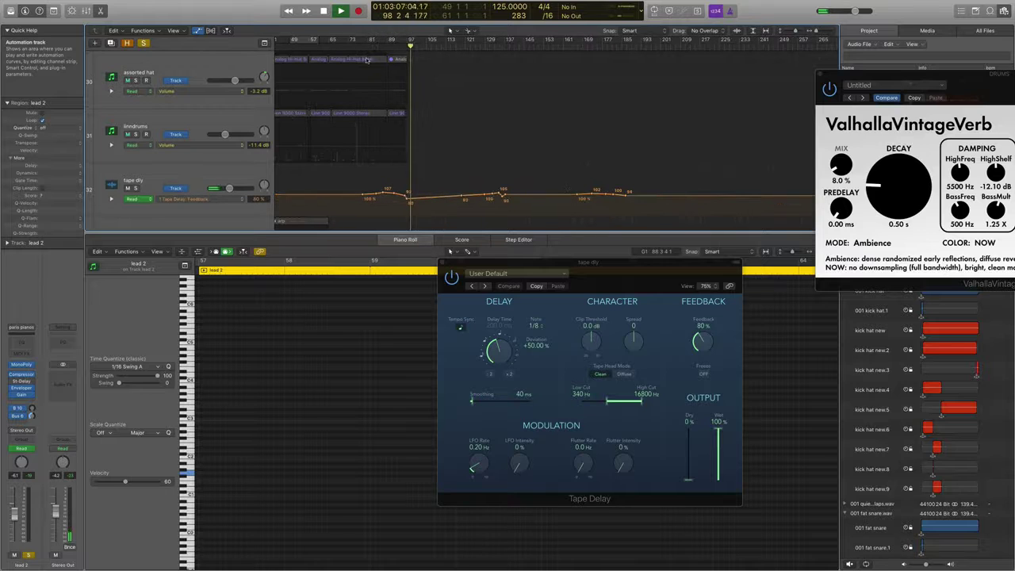
pyautogui.click(354, 45)
pyautogui.scroll(-5, 171, 173)
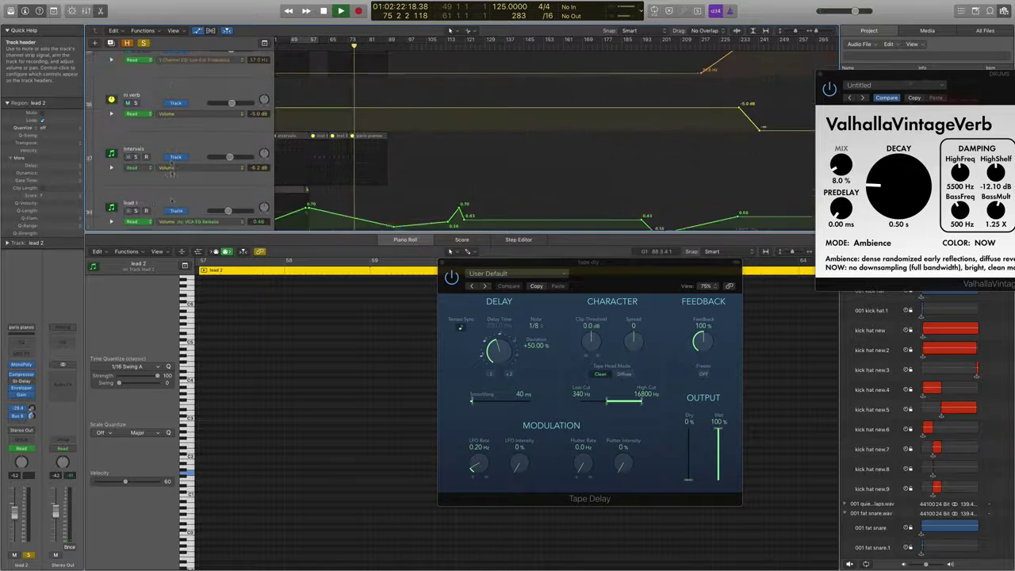
pyautogui.press('super+Up')
pyautogui.press('super+Up')
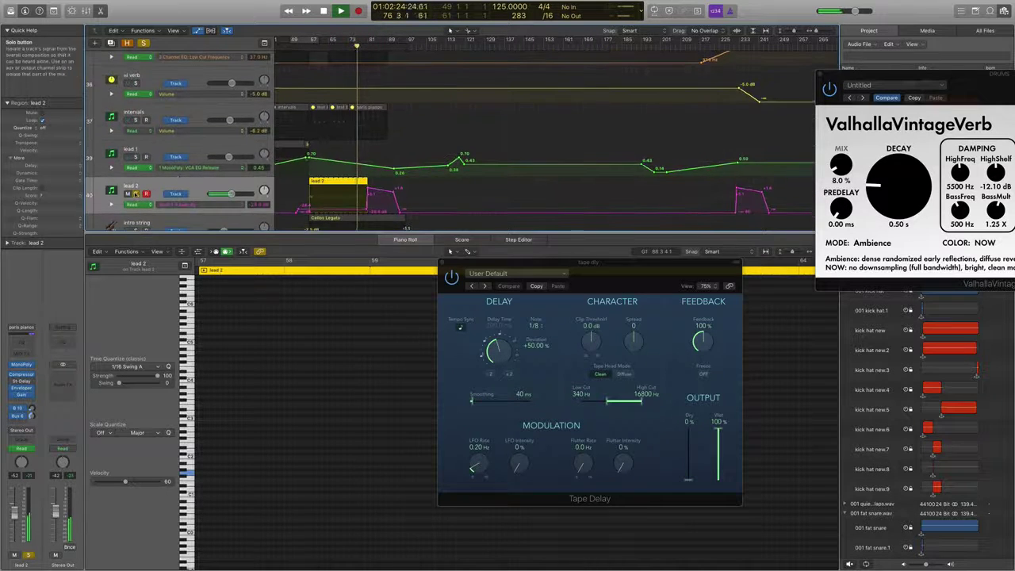
pyautogui.click(134, 194)
pyautogui.press('super+Right')
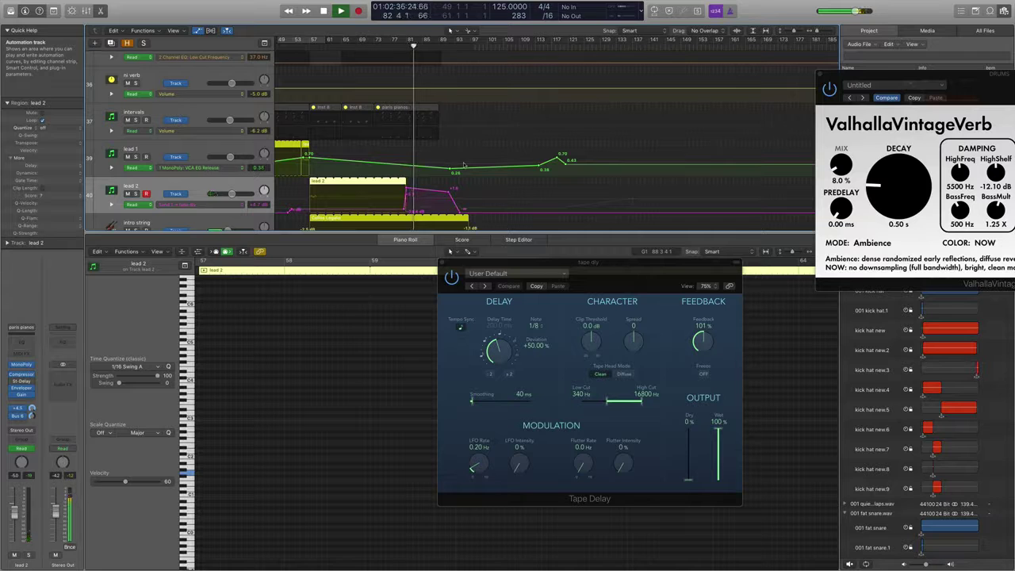
pyautogui.scroll(-10, 464, 165)
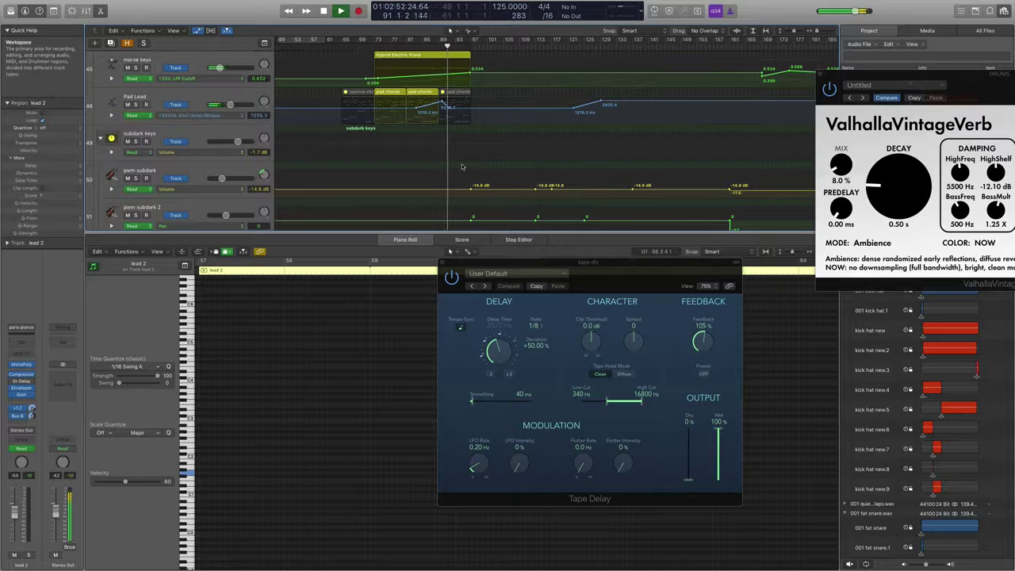
# - Set a cycle range from bar 81 to bar 97 and play the santa bass track soloed within it
pyautogui.scroll(20, 462, 166)
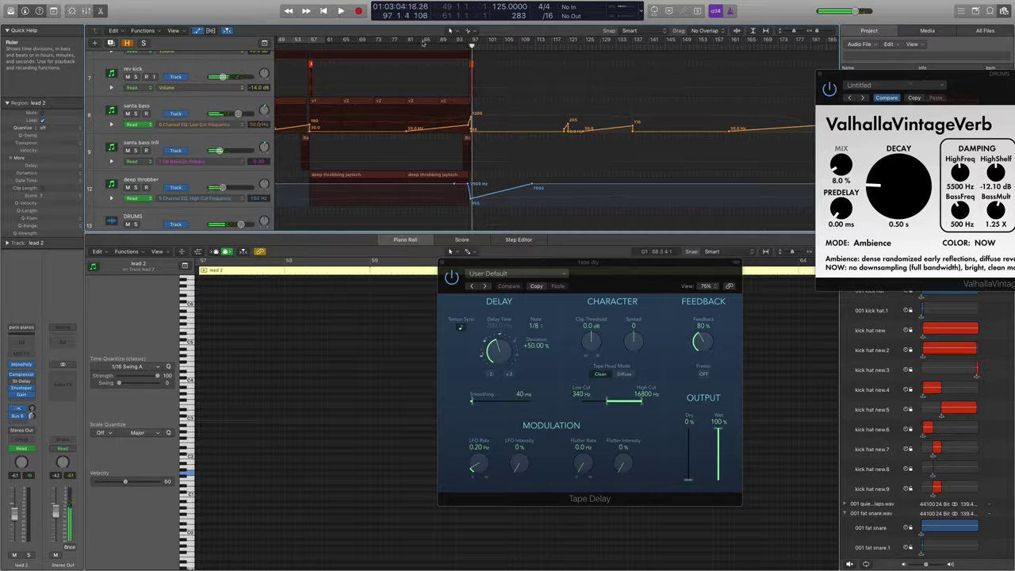
pyautogui.click(406, 45)
pyautogui.moveTo(407, 41); pyautogui.dragTo(473, 40)
pyautogui.click(207, 109)
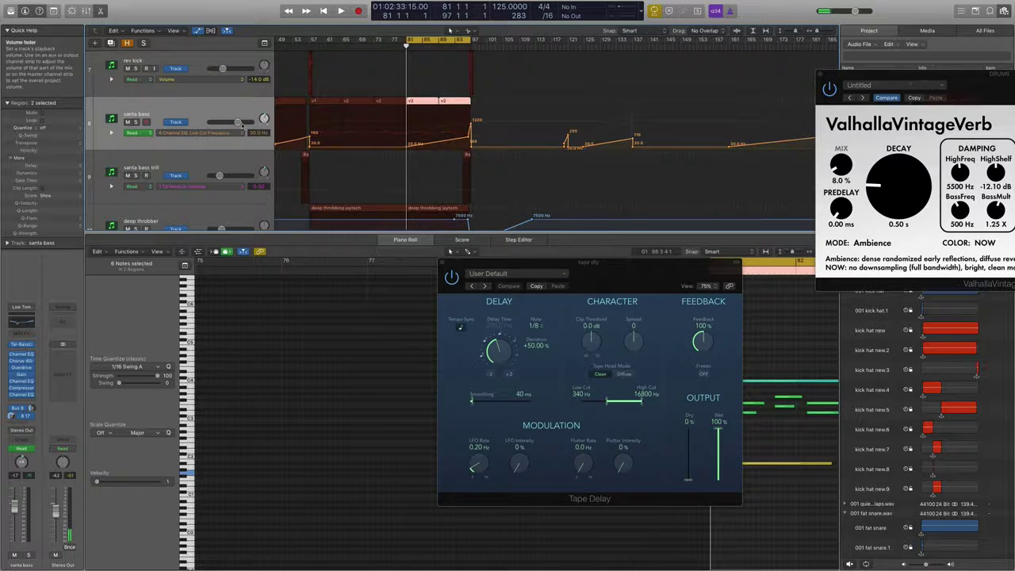
pyautogui.click(135, 122)
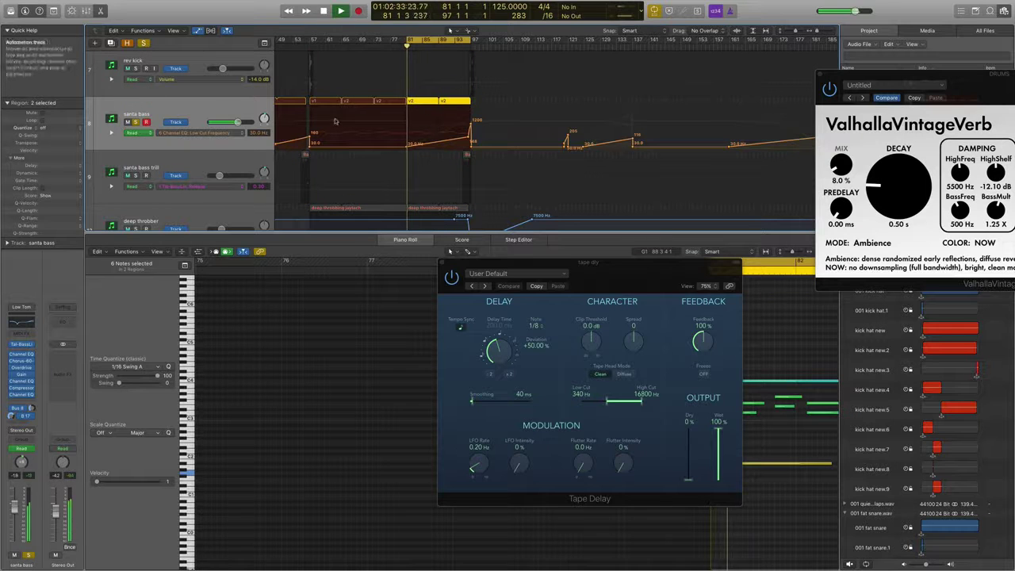
pyautogui.press('space')
# - Display the santa bass track's Tal-BassLine: Noise automation and open its TAL-BassLine instrument, placed clear of the curve
pyautogui.click(212, 134)
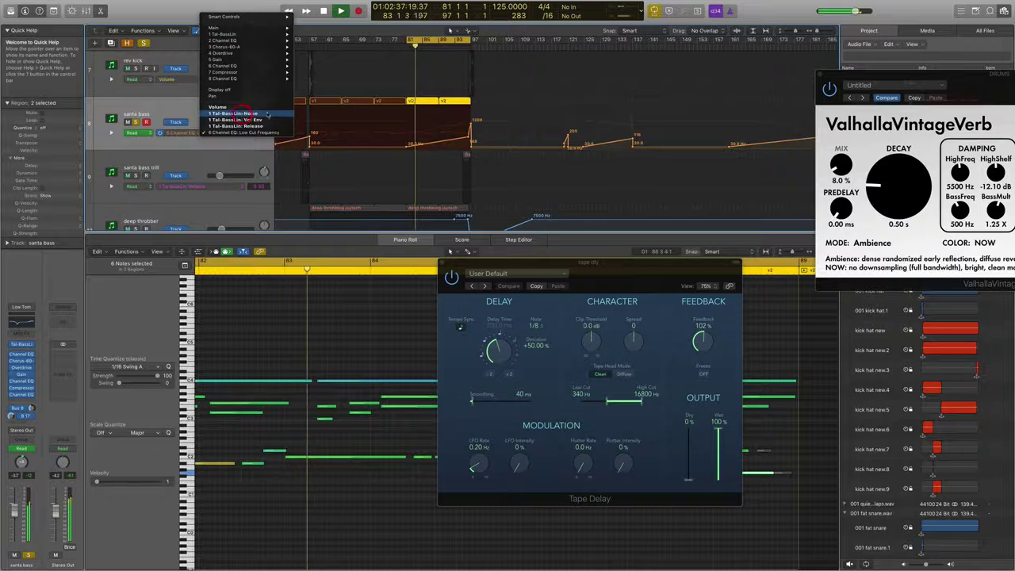
pyautogui.click(243, 117)
pyautogui.hscroll(5, 342, 137)
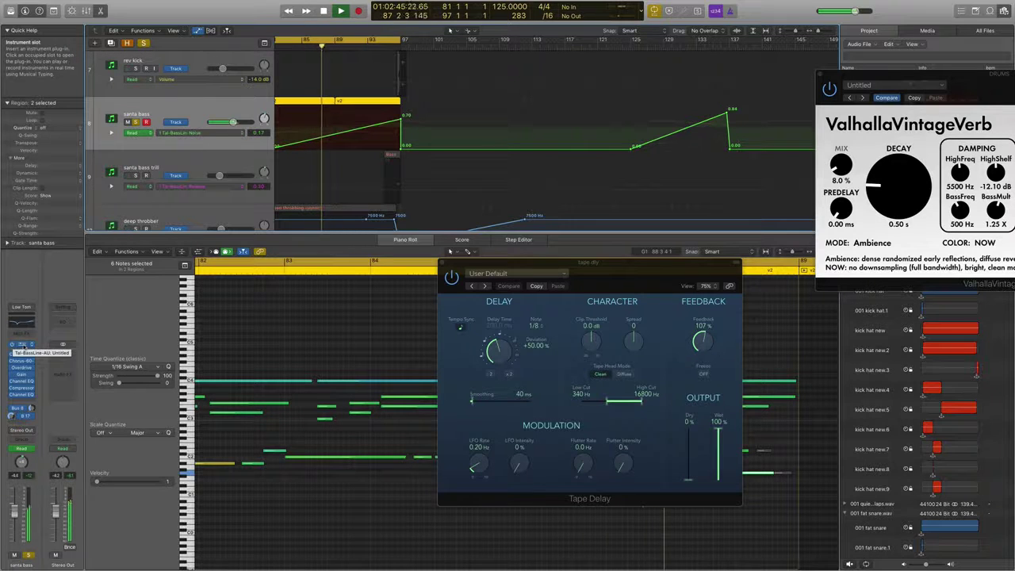
pyautogui.click(21, 346)
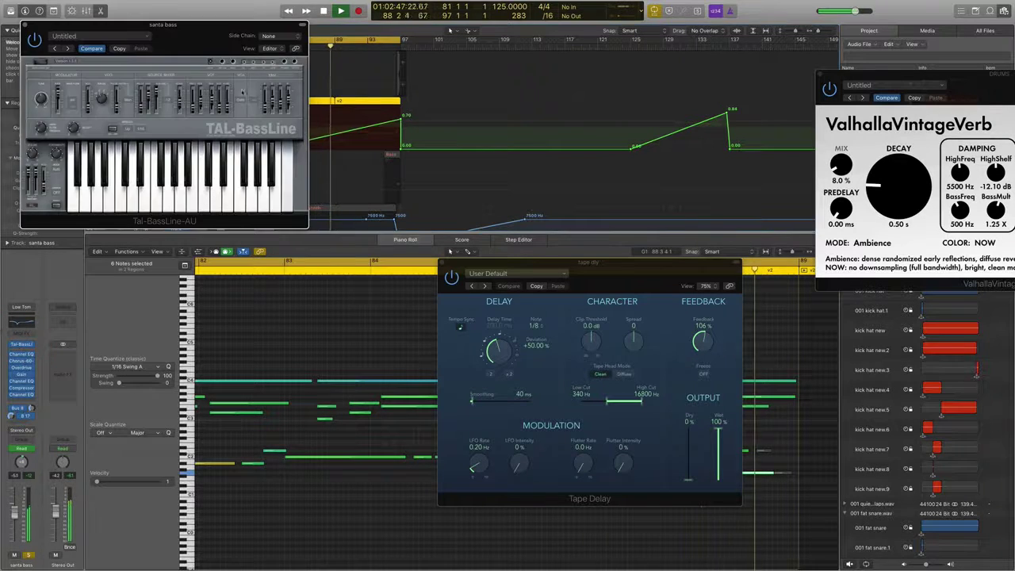
pyautogui.moveTo(207, 8); pyautogui.dragTo(664, 7)
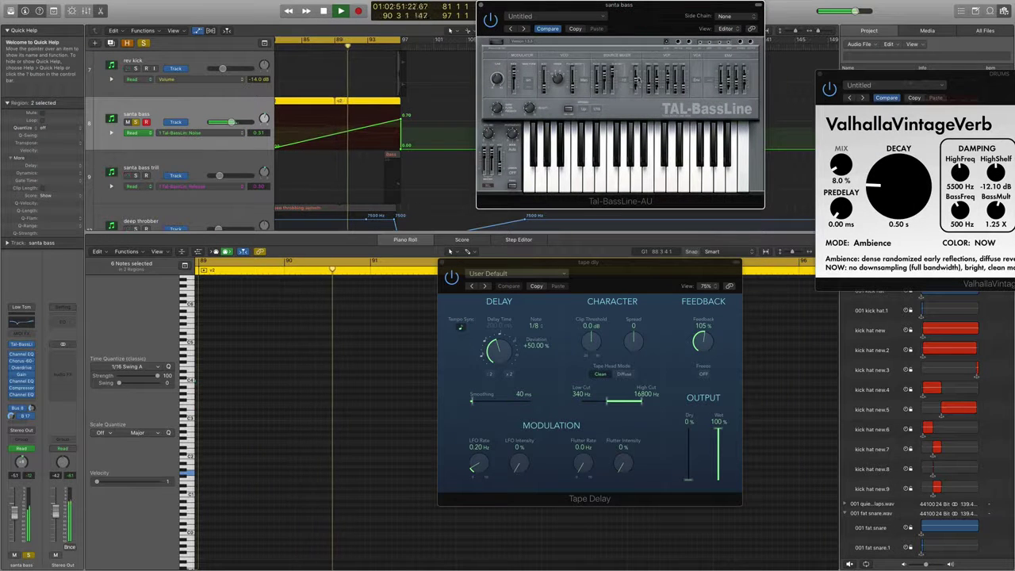
# - Examine the santa bass track's Tal-BassLine Release and Vcf Env automation curves during looped playback
pyautogui.click(207, 134)
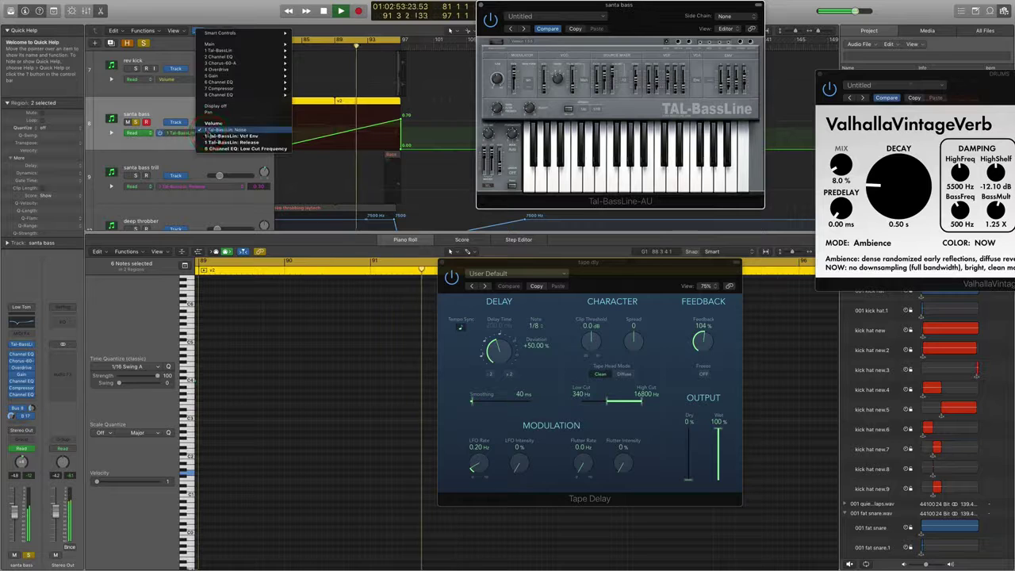
pyautogui.click(225, 142)
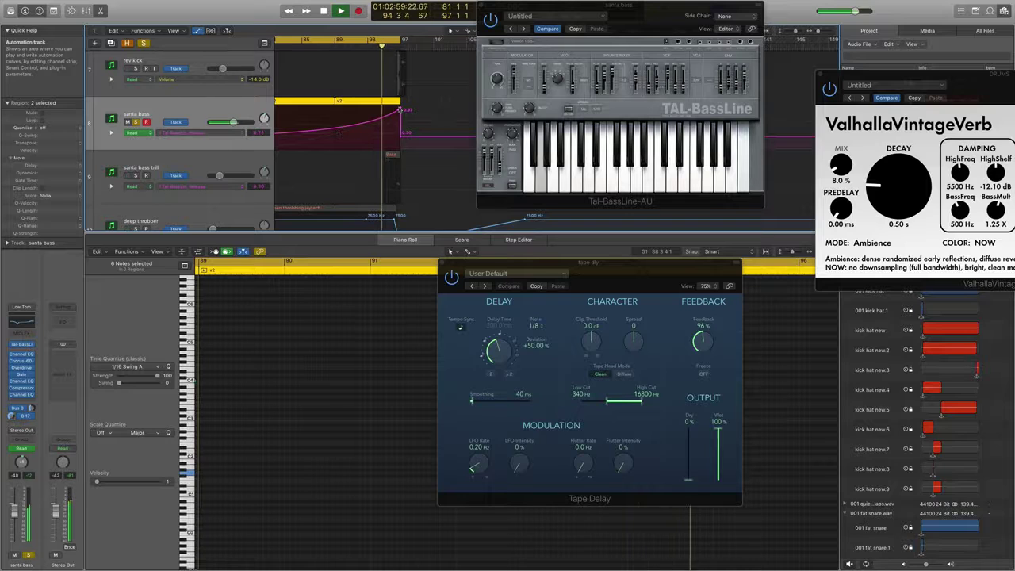
pyautogui.click(207, 135)
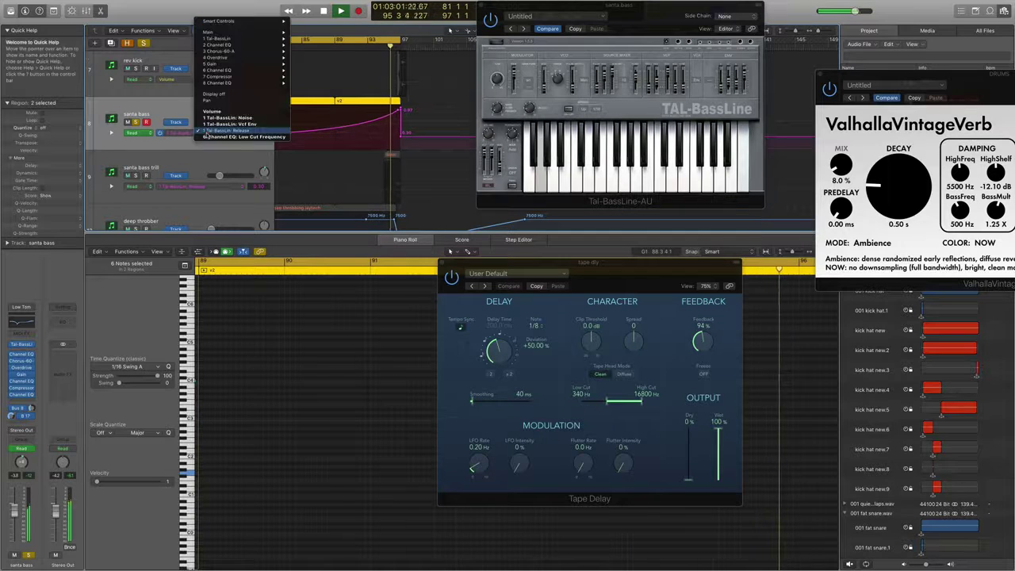
pyautogui.click(241, 124)
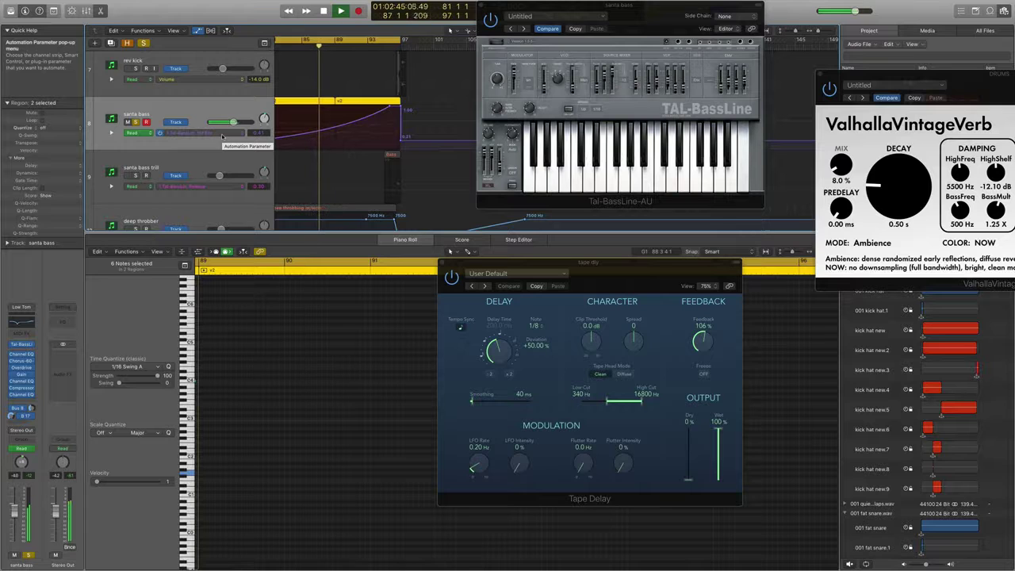
# - Display the santa bass track's Channel EQ: Low Cut Frequency automation and examine its rise across the cycle range
pyautogui.click(213, 133)
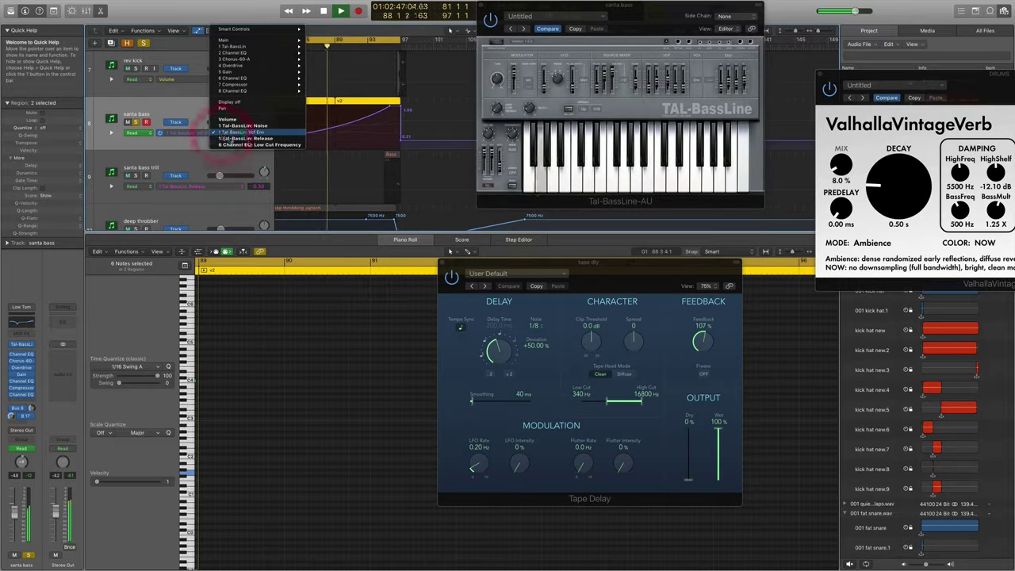
pyautogui.click(254, 144)
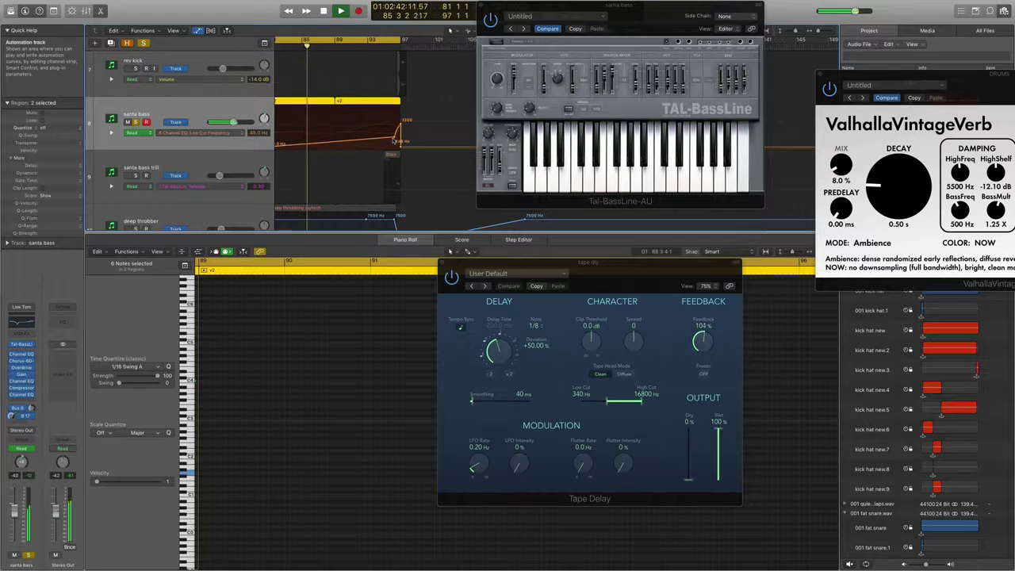
pyautogui.hscroll(-3, 394, 141)
pyautogui.press('super+Left')
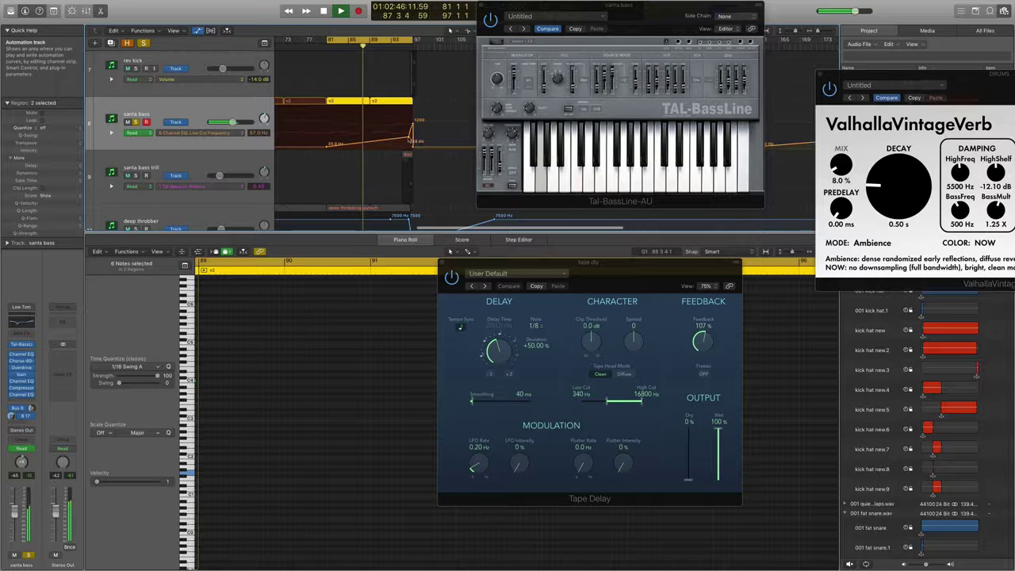
pyautogui.press('super+Right')
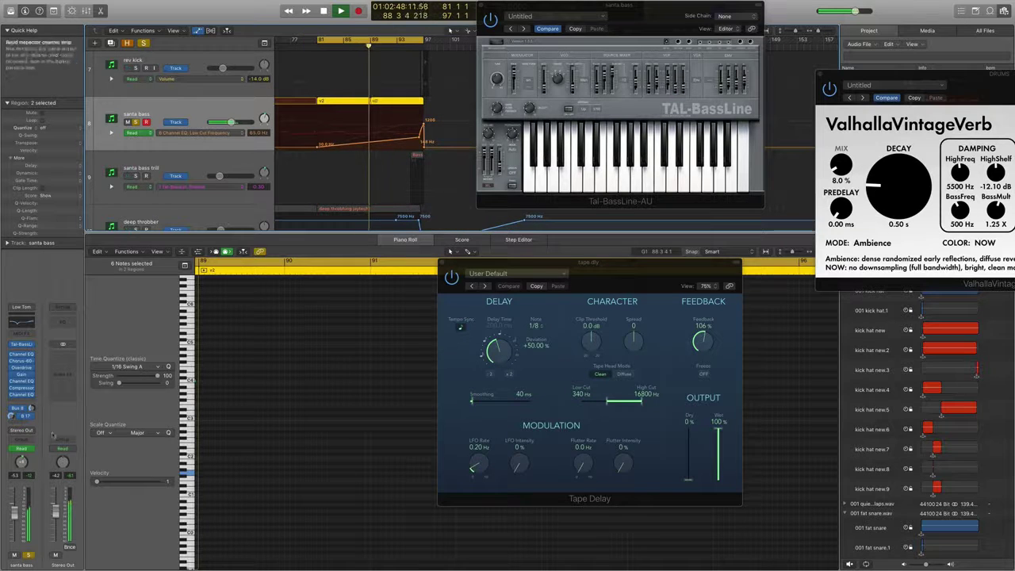
# - Check the santa bass track's last Channel EQ and its Compressor, close both plug-ins and unsolo the track
pyautogui.click(21, 394)
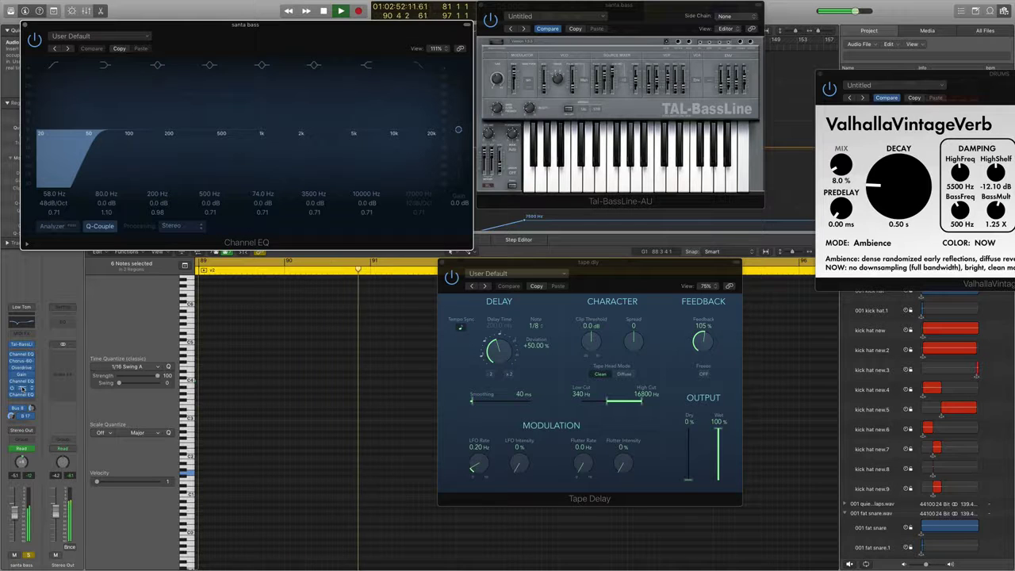
pyautogui.click(22, 388)
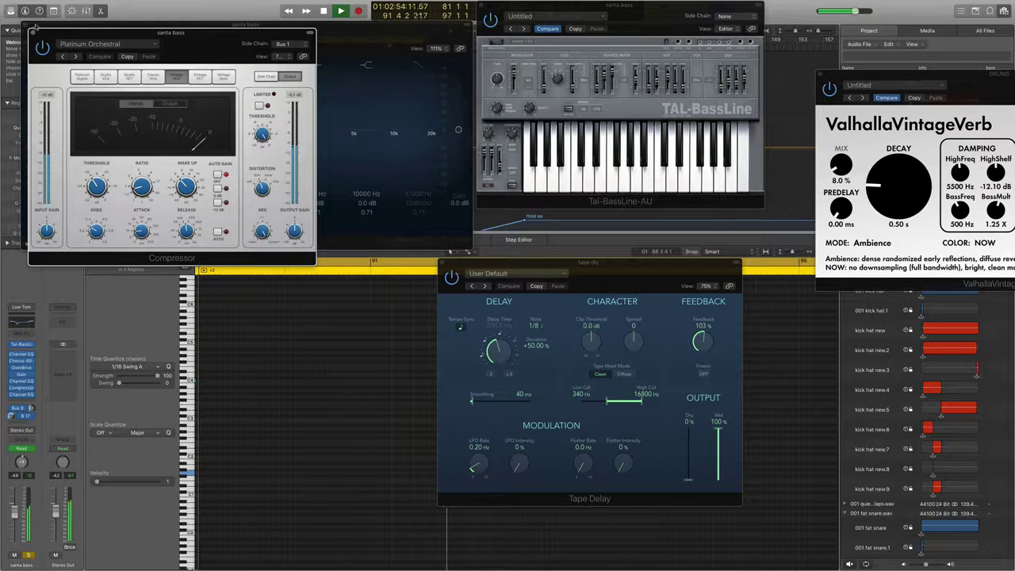
pyautogui.click(33, 33)
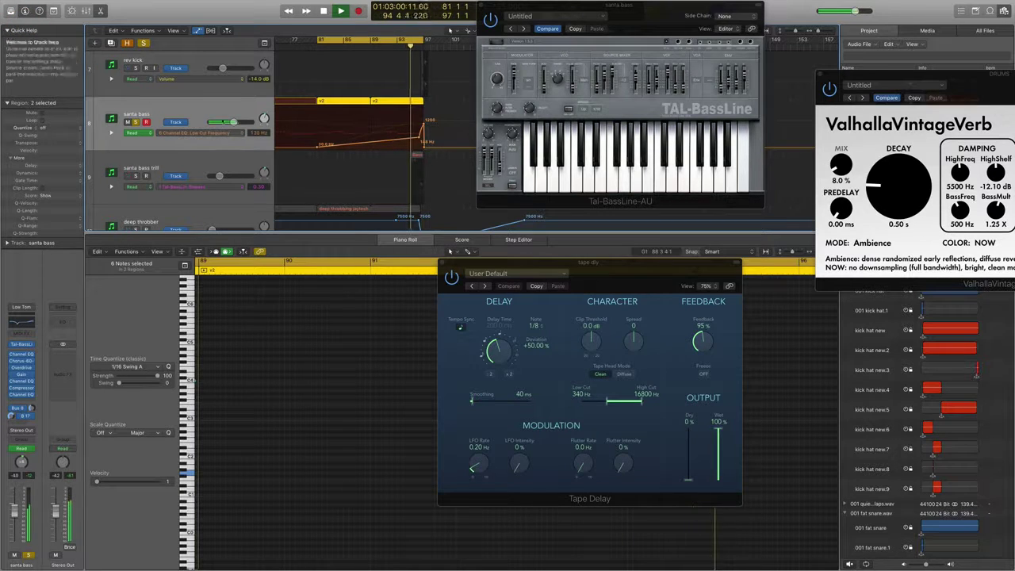
pyautogui.click(134, 124)
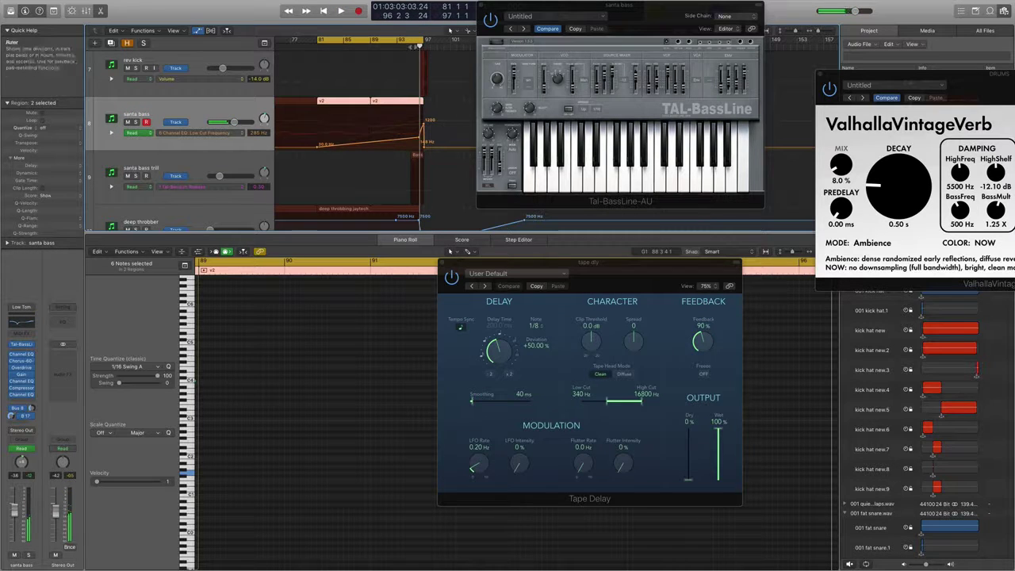
# - Stop playback on the santa bass trill track and open its Gain plug-in
pyautogui.press('super+Right')
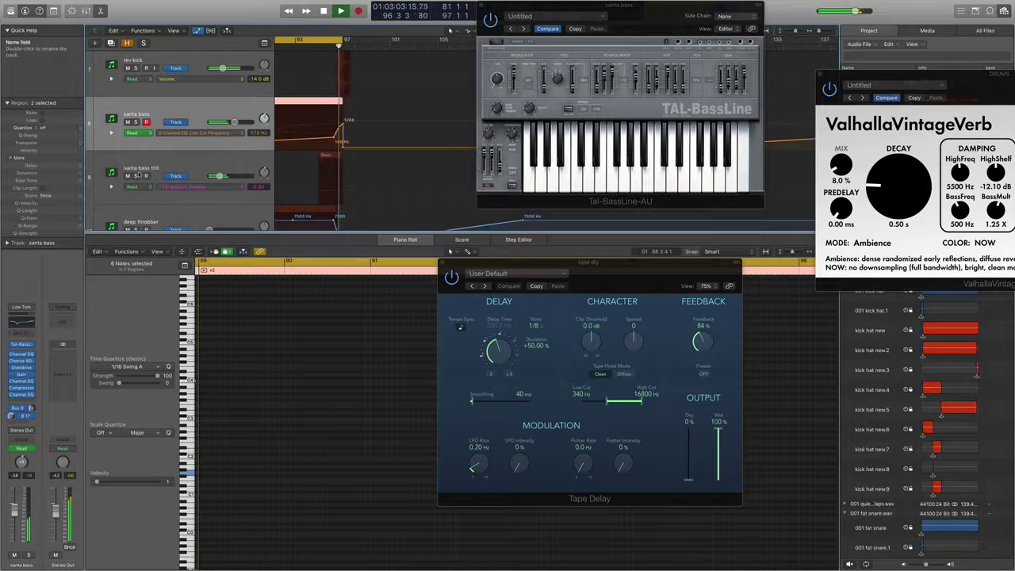
pyautogui.click(170, 163)
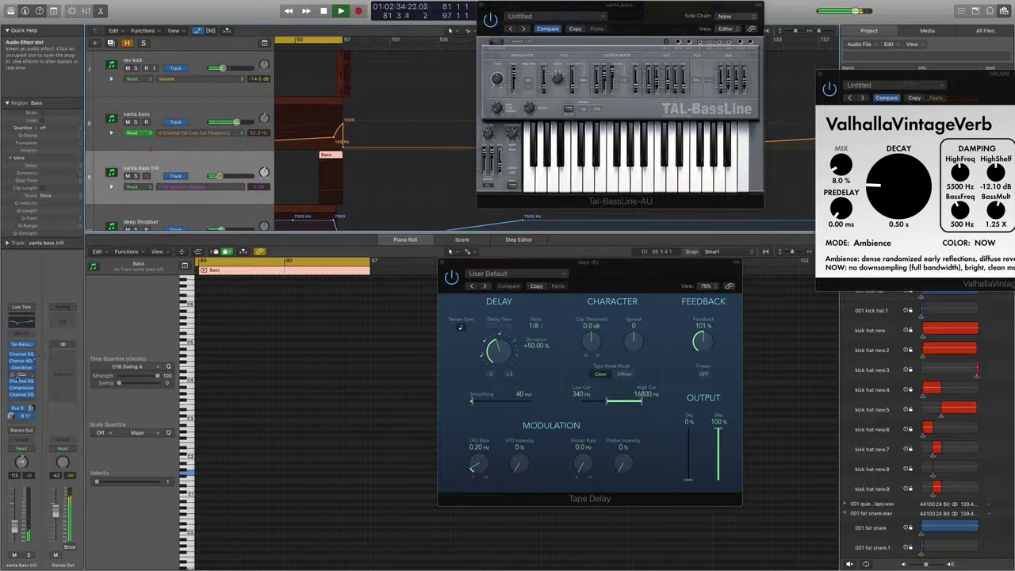
pyautogui.press('space')
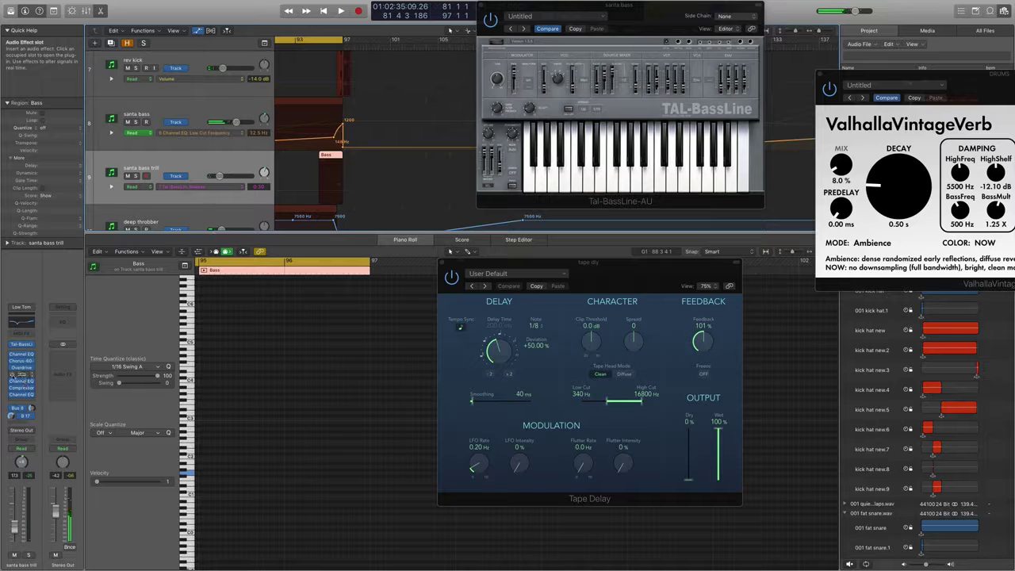
pyautogui.click(20, 374)
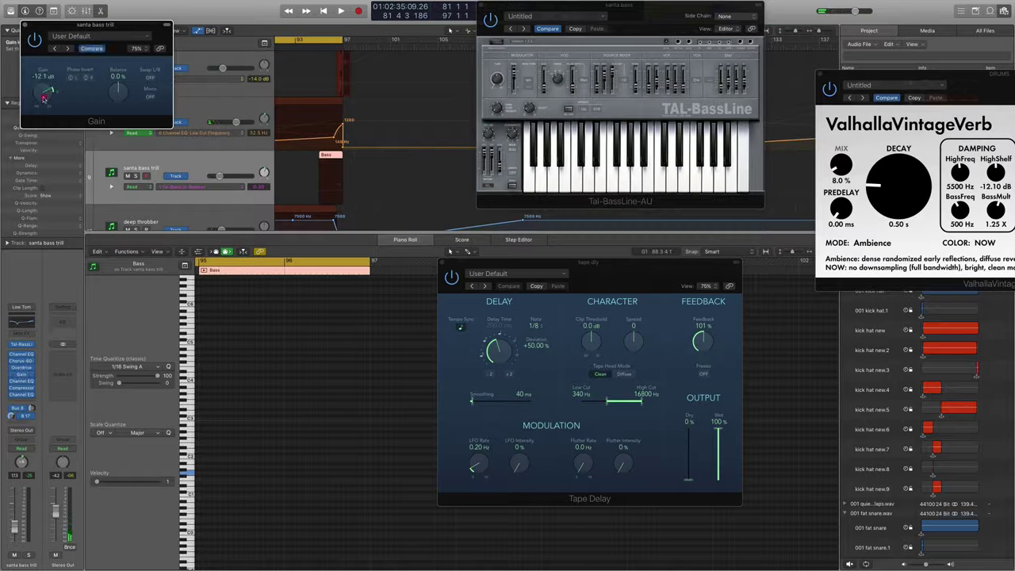
pyautogui.scroll(3, 349, 78)
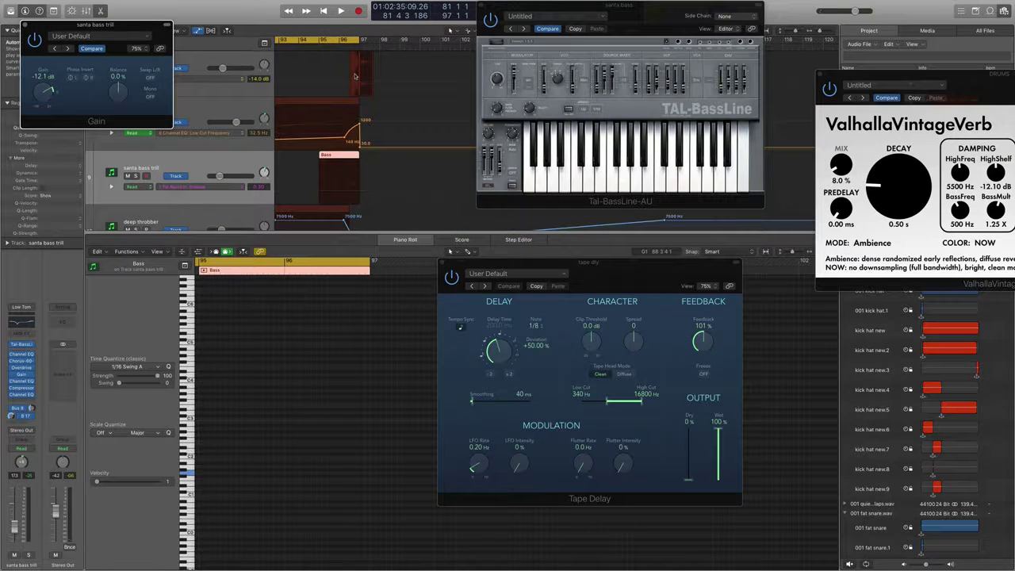
# - Play the song from bar 52 to audition the santa bass trill in the mix leading into bar 57
pyautogui.click(339, 46)
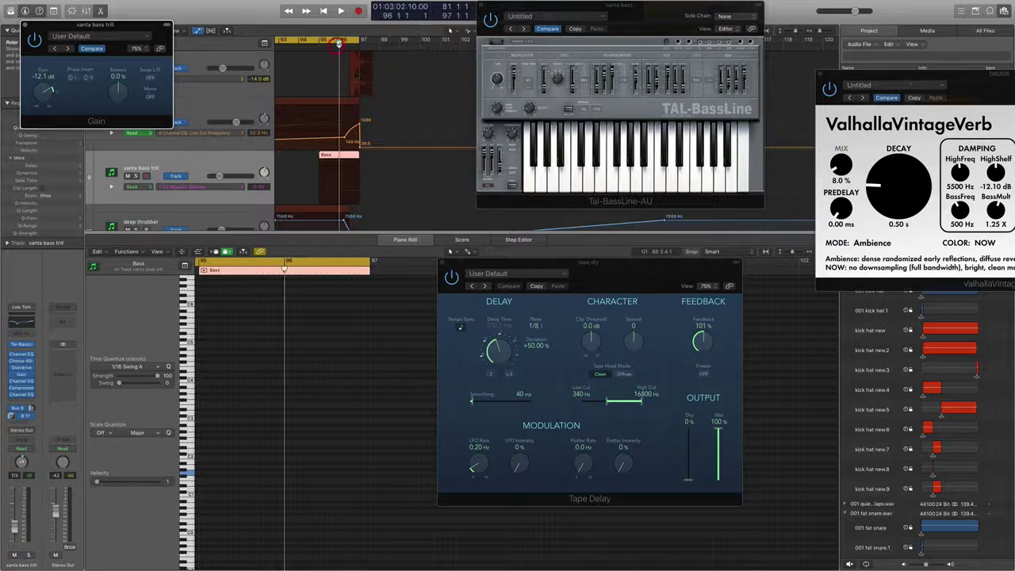
pyautogui.scroll(-3, 341, 47)
pyautogui.hscroll(-5, 350, 64)
pyautogui.scroll(-3, 353, 134)
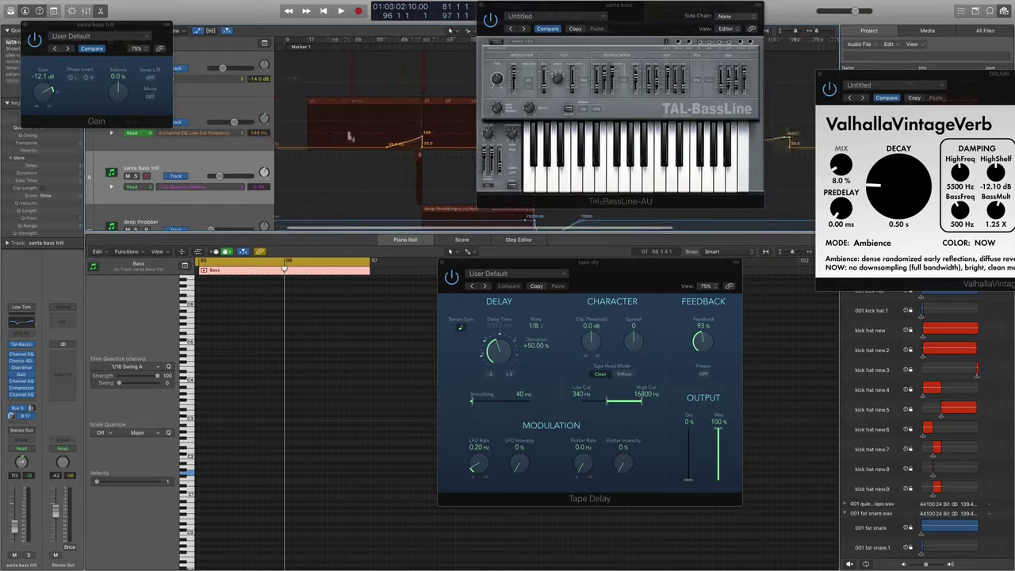
pyautogui.click(419, 46)
pyautogui.scroll(5, 333, 46)
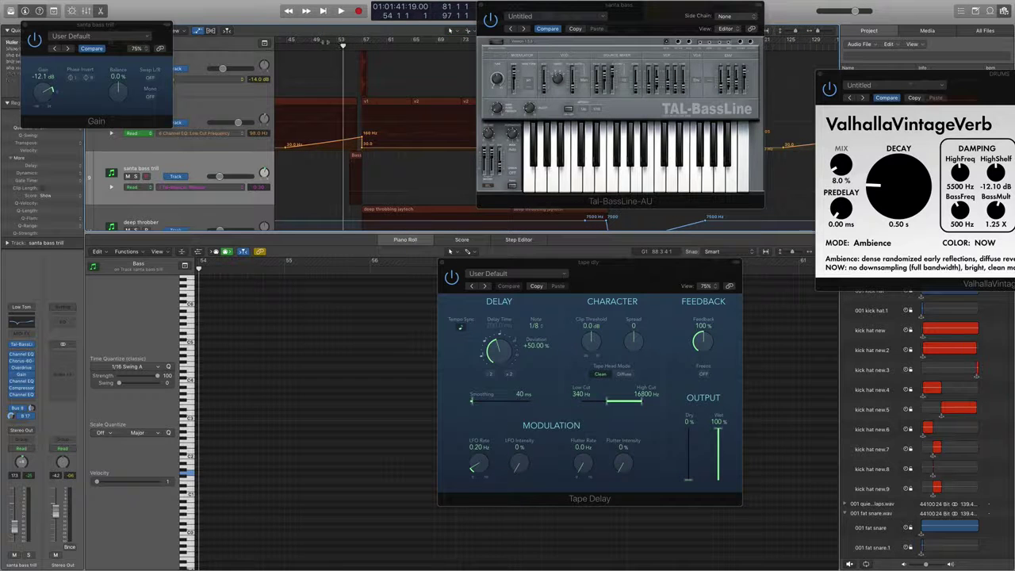
pyautogui.click(331, 46)
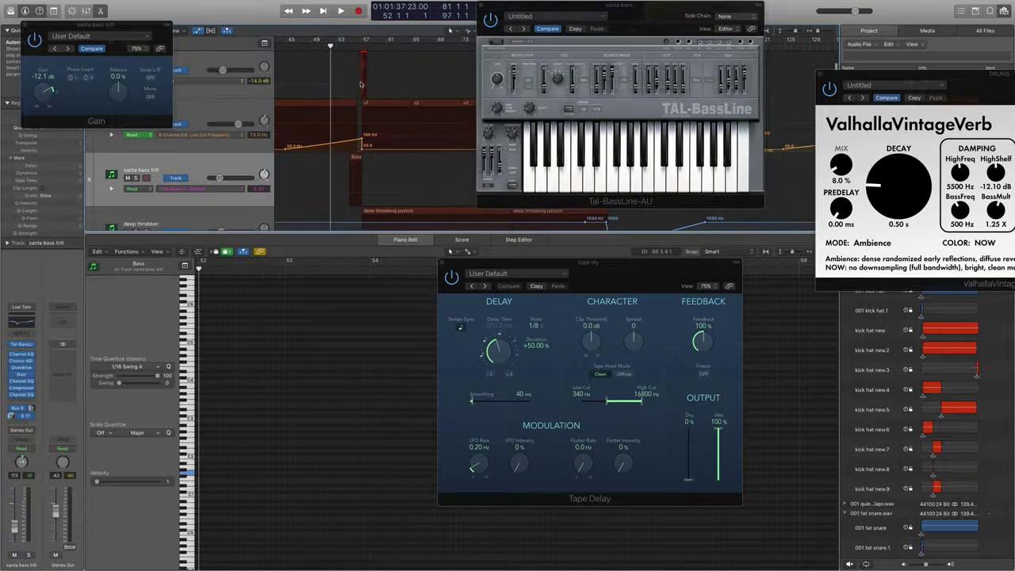
pyautogui.press('space')
pyautogui.scroll(2, 357, 82)
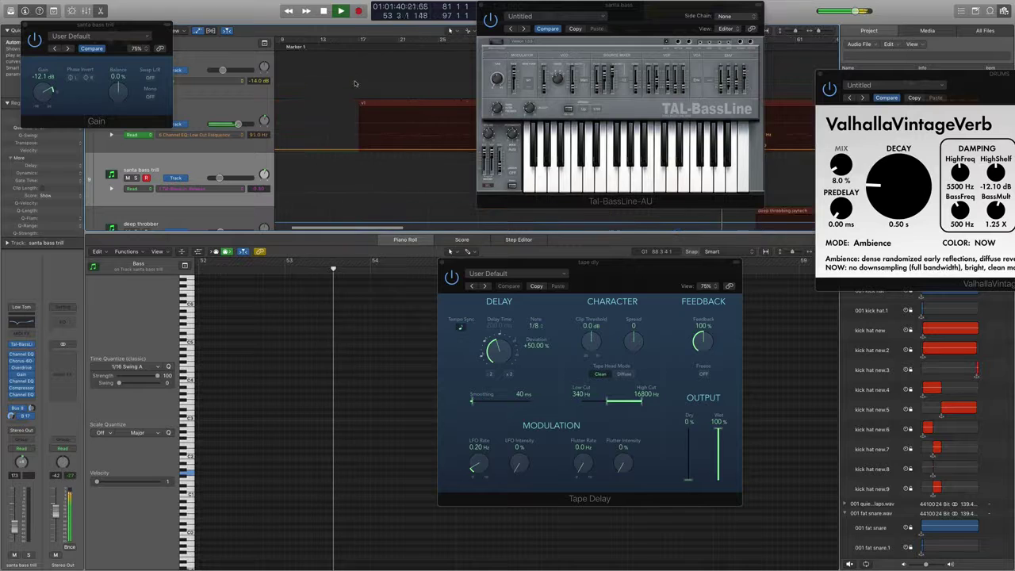
pyautogui.scroll(-4, 413, 119)
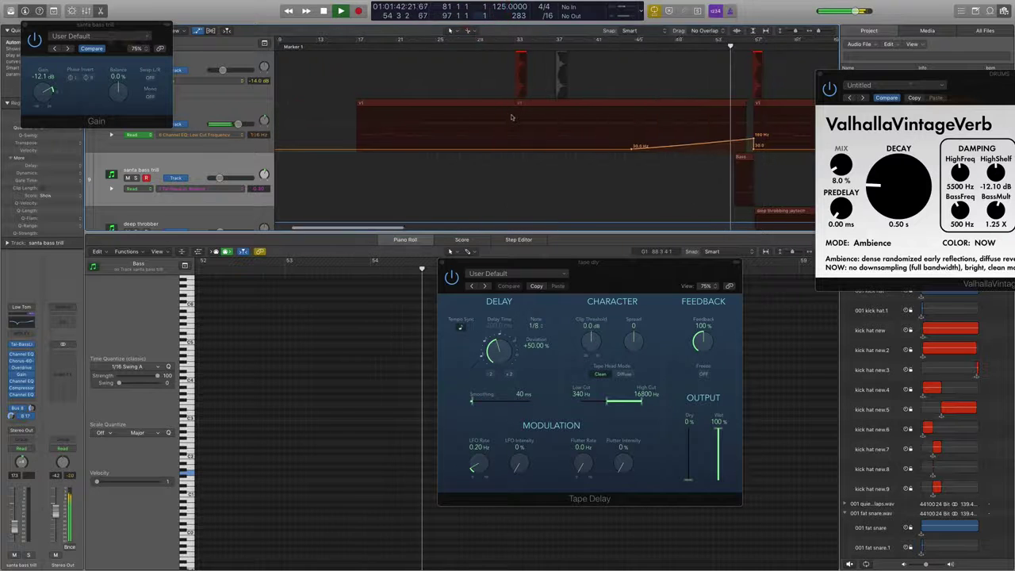
pyautogui.scroll(1, 458, 144)
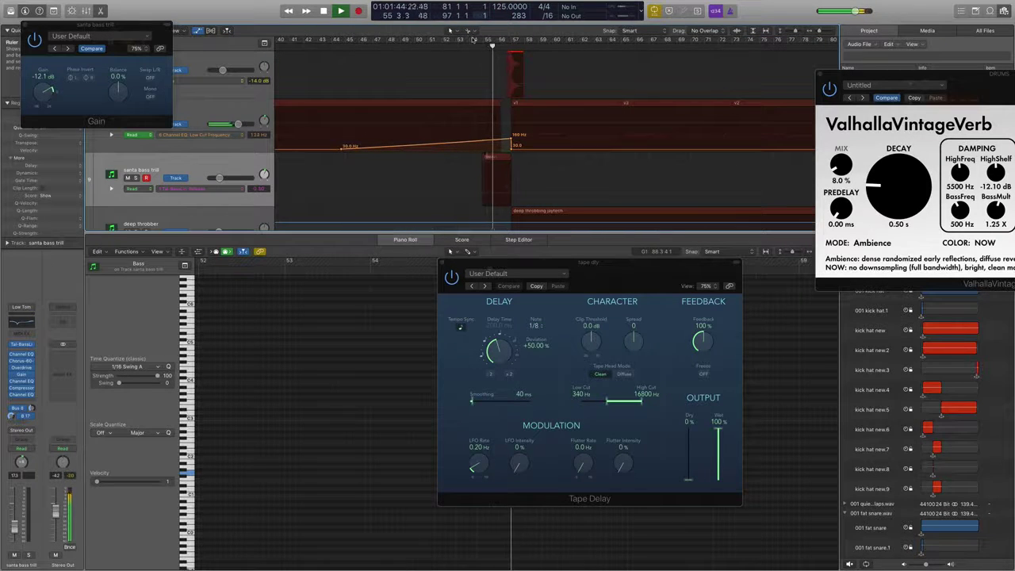
# - Cycle bars 54 to 57 and set the santa bass trill's Gain plug-in to -4.9 dB during playback
pyautogui.moveTo(473, 40); pyautogui.dragTo(497, 49)
pyautogui.scroll(1, 547, 119)
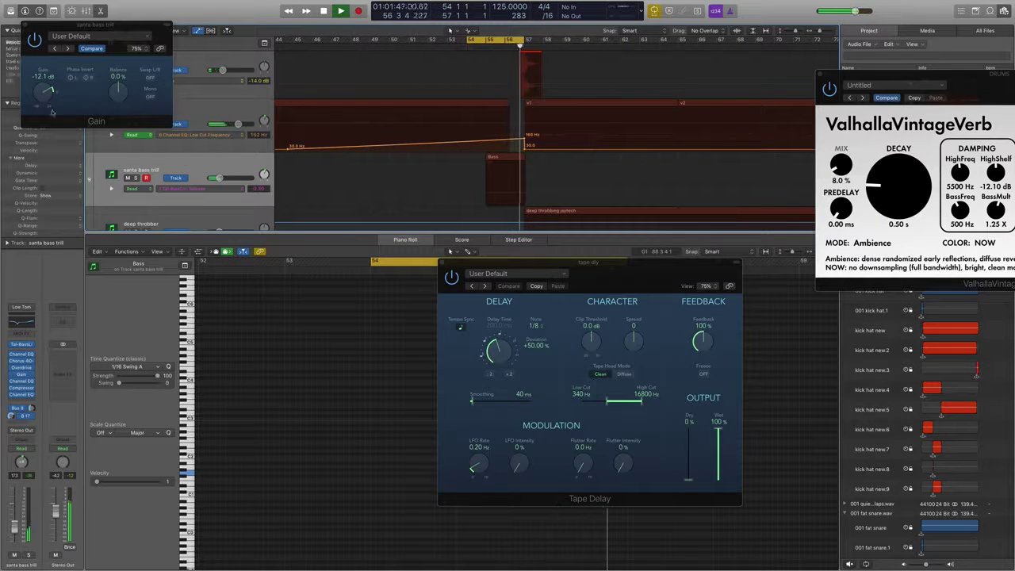
pyautogui.moveTo(46, 90); pyautogui.dragTo(45, 92)
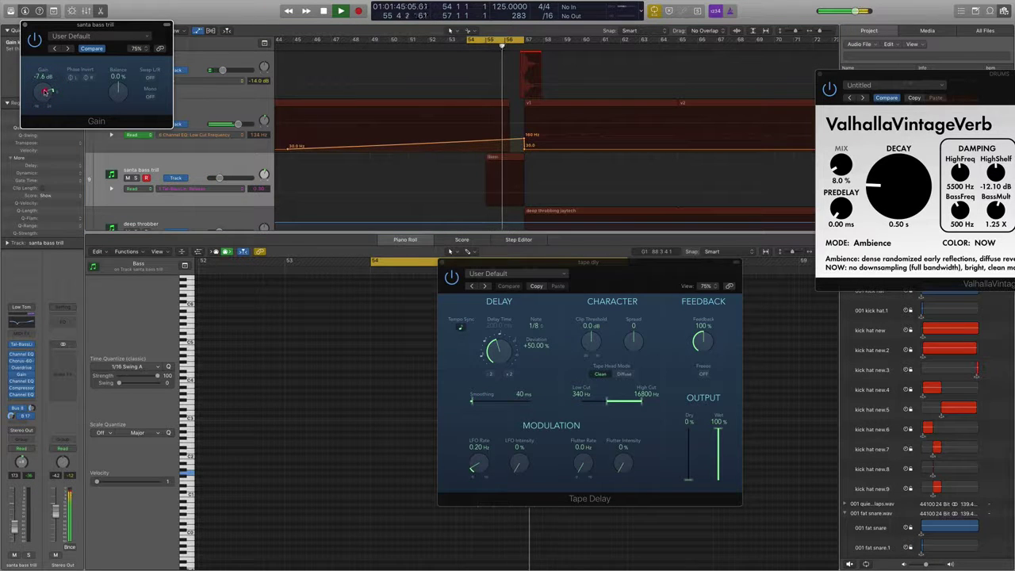
pyautogui.moveTo(46, 92); pyautogui.dragTo(47, 90)
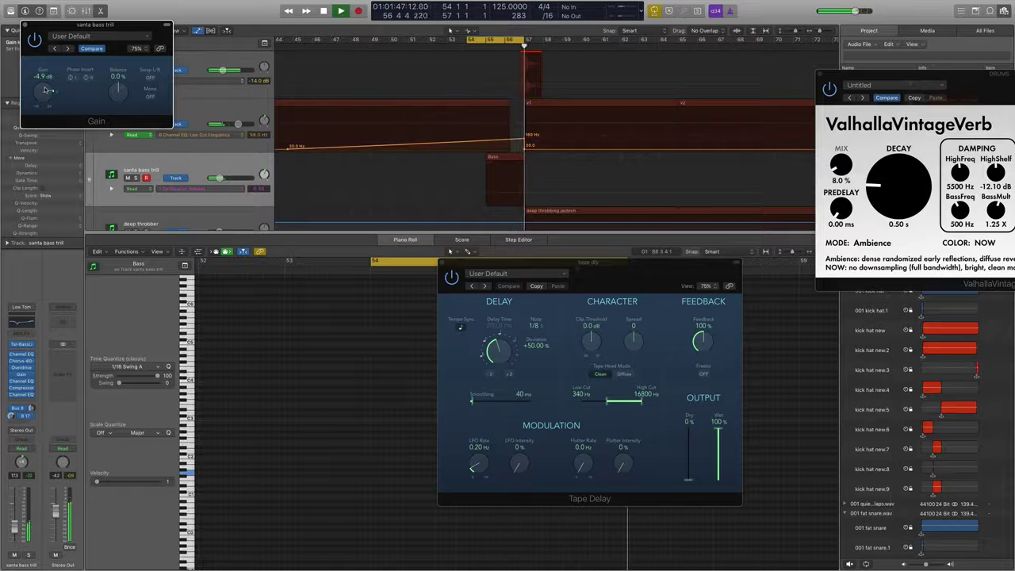
# - Open the santa bass trill's TAL-BassLine instrument, place it clear of the arrangement and stop playback
pyautogui.click(22, 344)
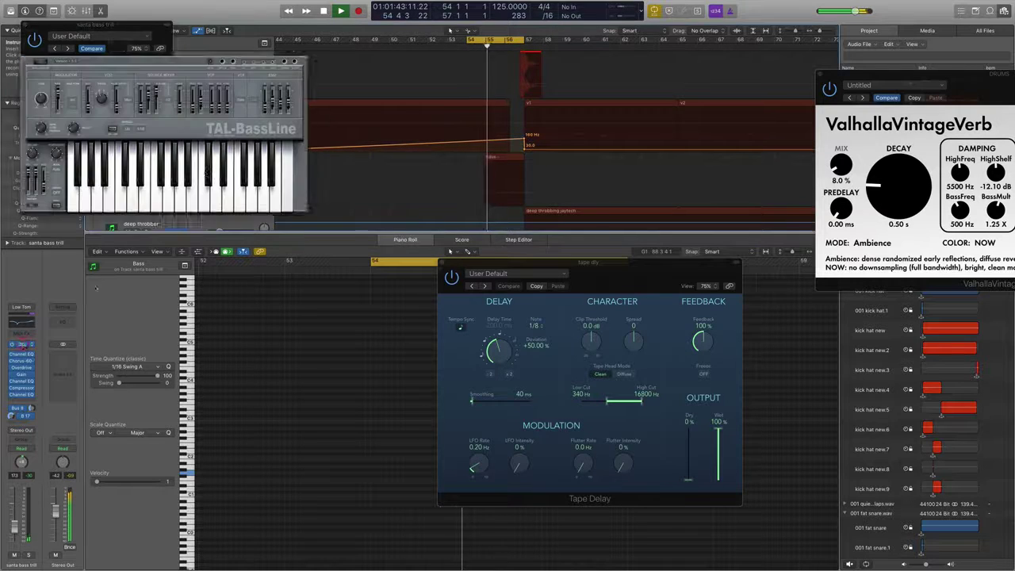
pyautogui.moveTo(218, 38); pyautogui.dragTo(463, 254)
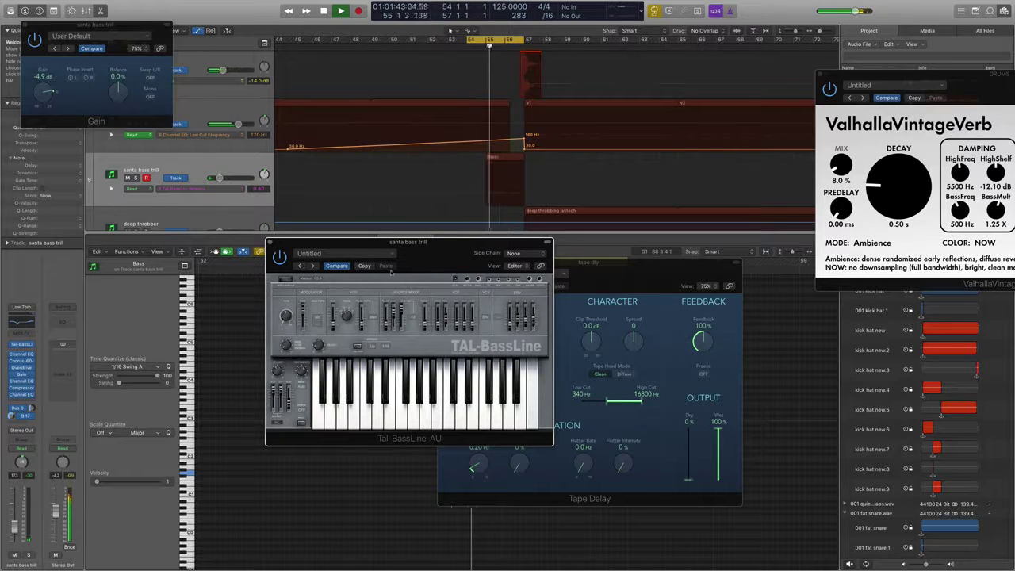
pyautogui.press('space')
pyautogui.moveTo(403, 240); pyautogui.dragTo(543, 238)
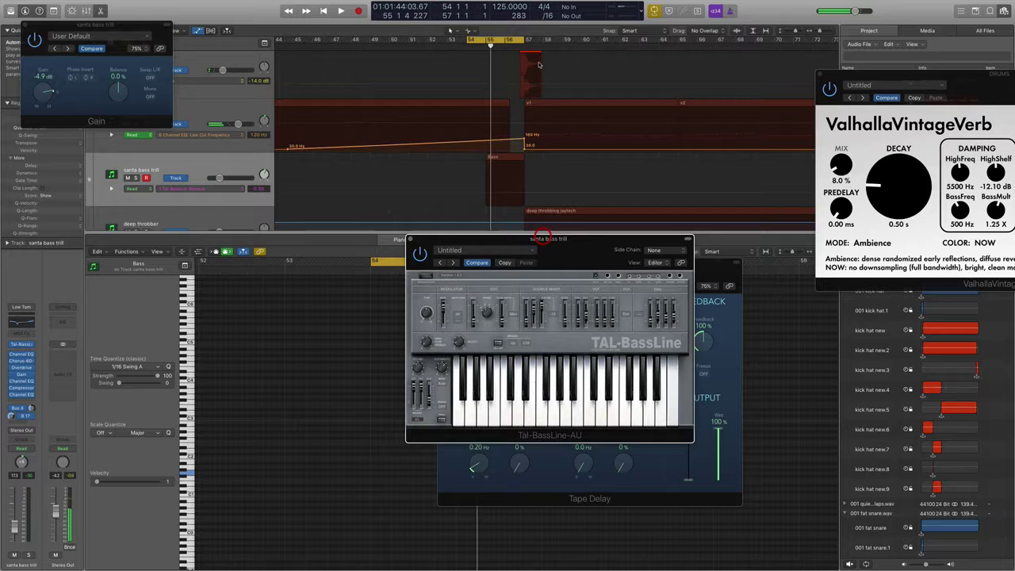
# - Audition the santa bass trill soloed over the cycle range, stop playback and unsolo the track
pyautogui.click(501, 49)
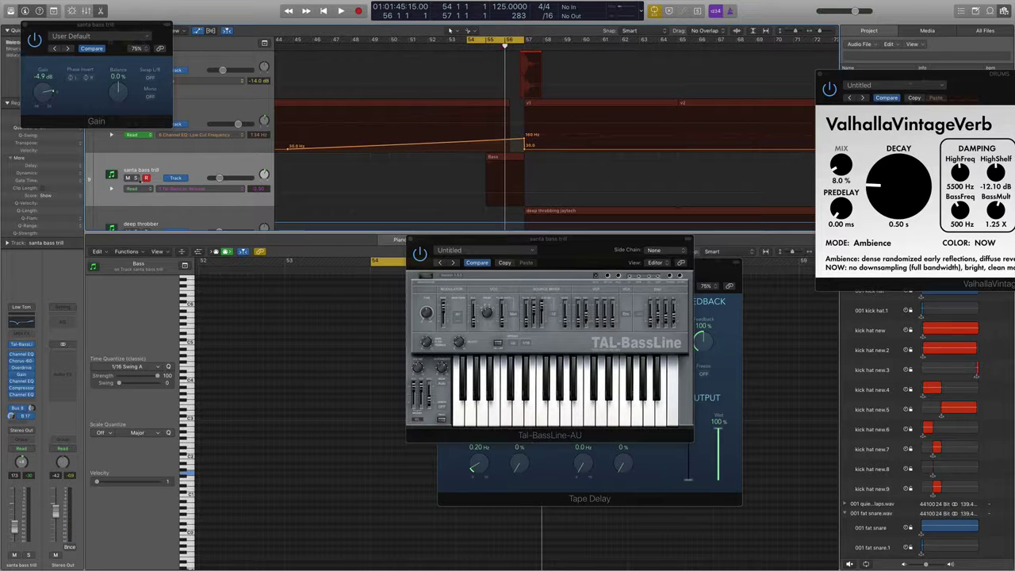
pyautogui.press('space')
pyautogui.click(486, 174)
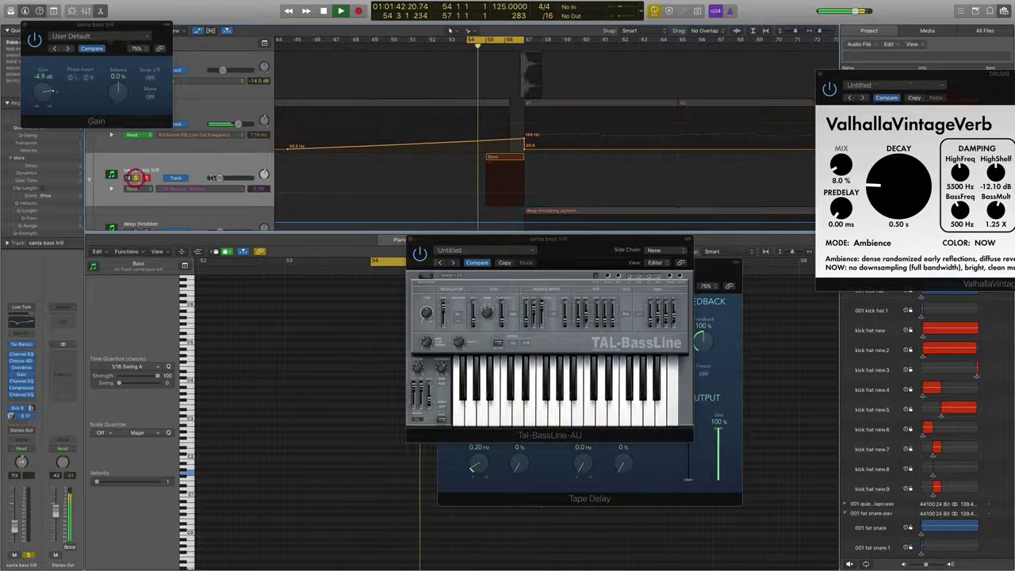
pyautogui.scroll(2, 486, 174)
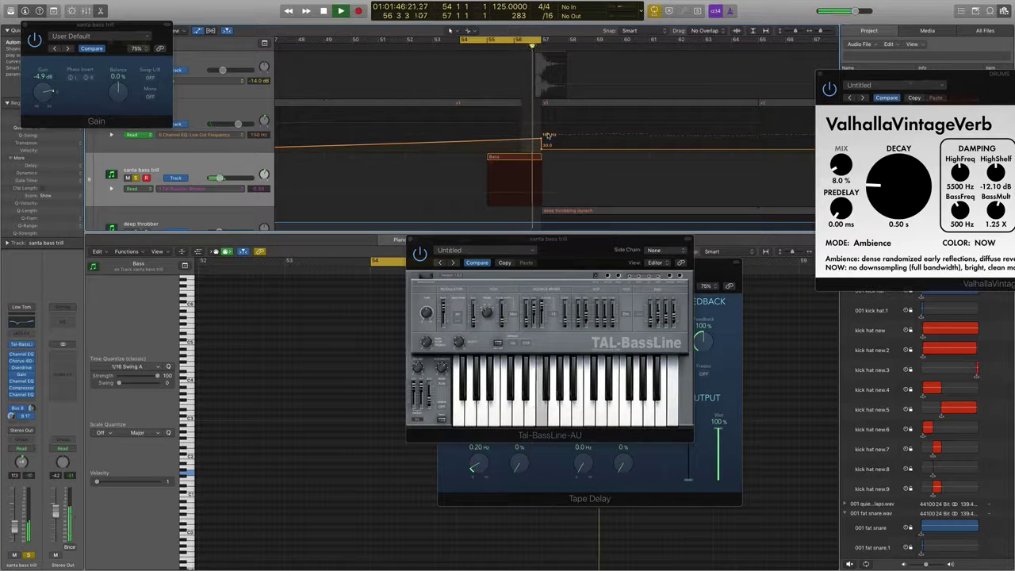
pyautogui.click(139, 170)
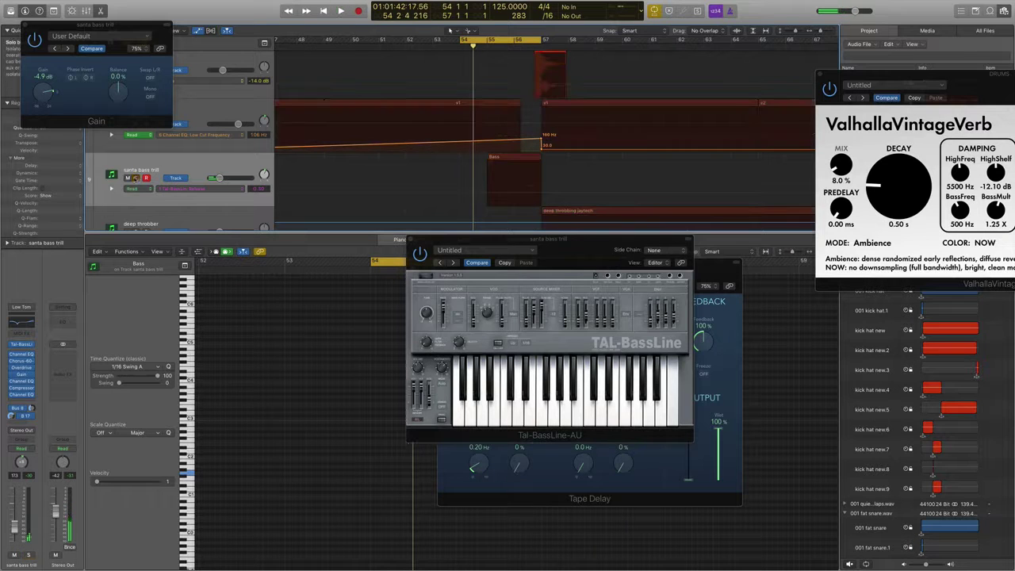
# - Move the cycle range to bars 60 to 63 and open the deep throbber track's ES2 instrument, placed clear of its track header
pyautogui.scroll(-2, 444, 154)
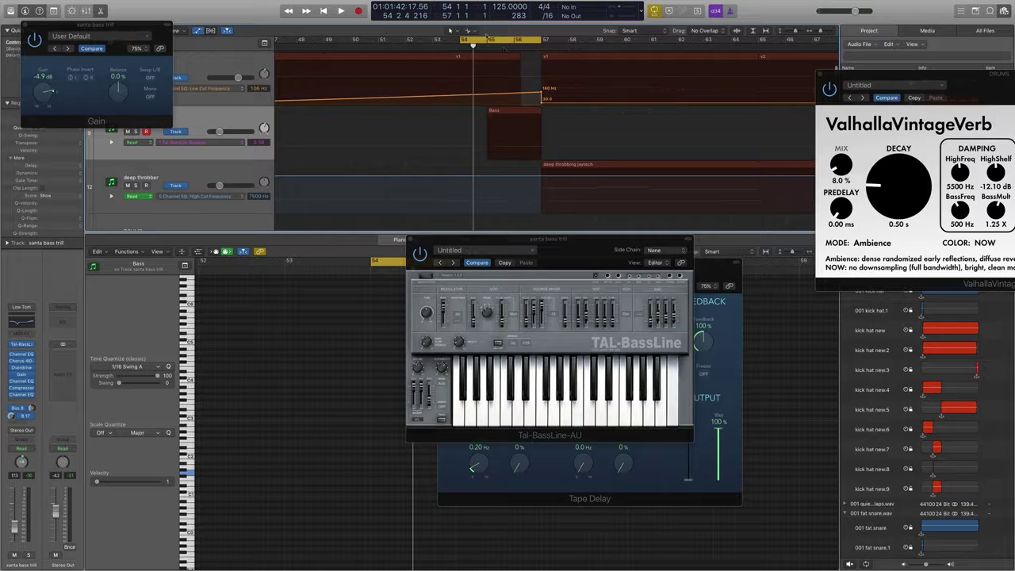
pyautogui.moveTo(487, 37); pyautogui.dragTo(669, 44)
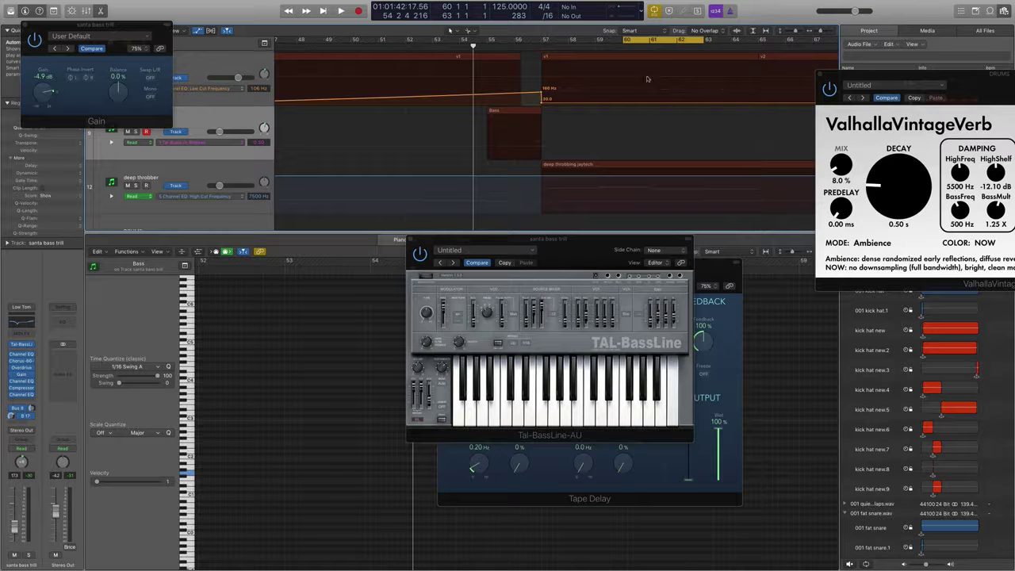
pyautogui.click(253, 164)
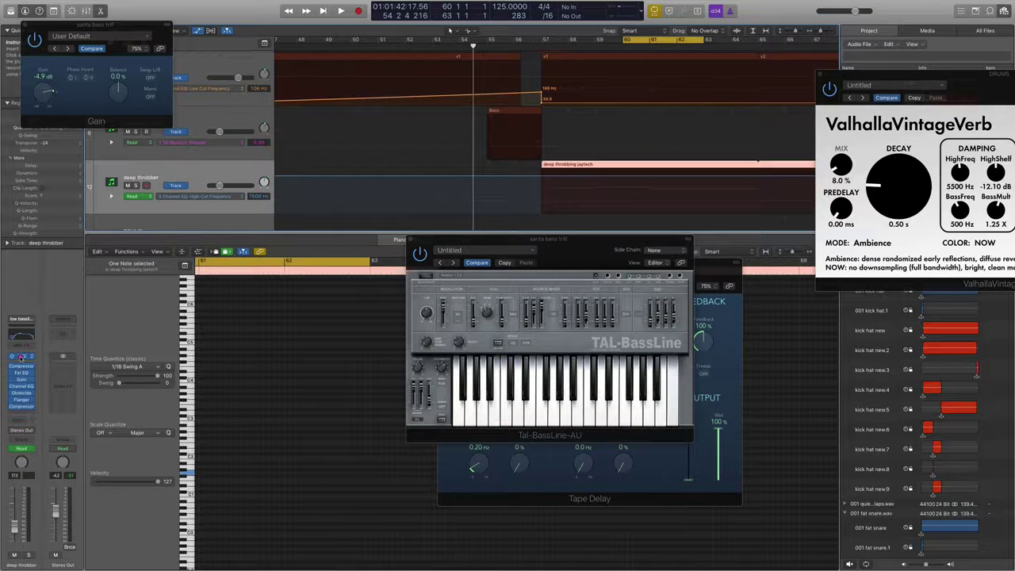
pyautogui.click(21, 358)
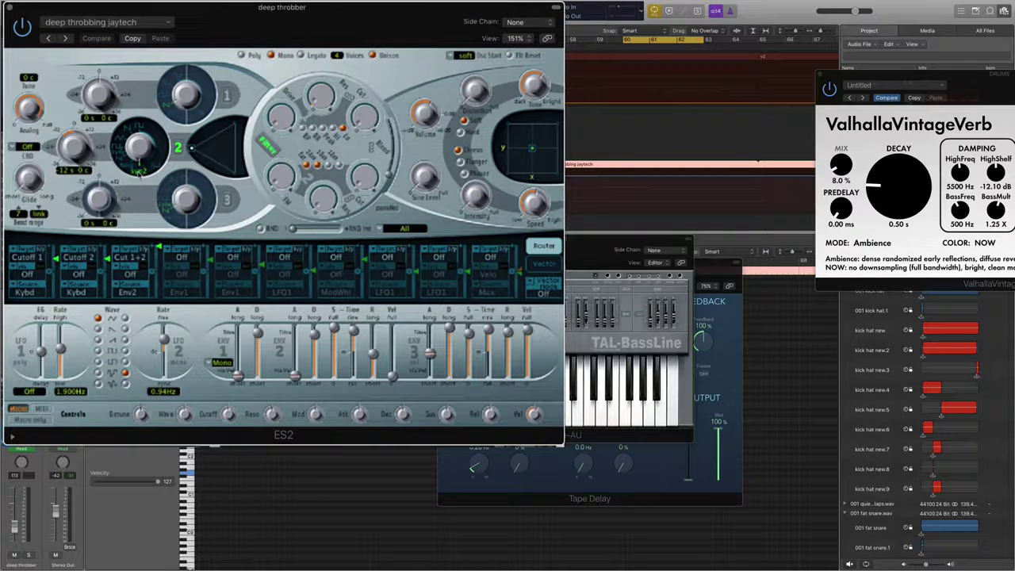
pyautogui.moveTo(195, 152); pyautogui.dragTo(217, 148)
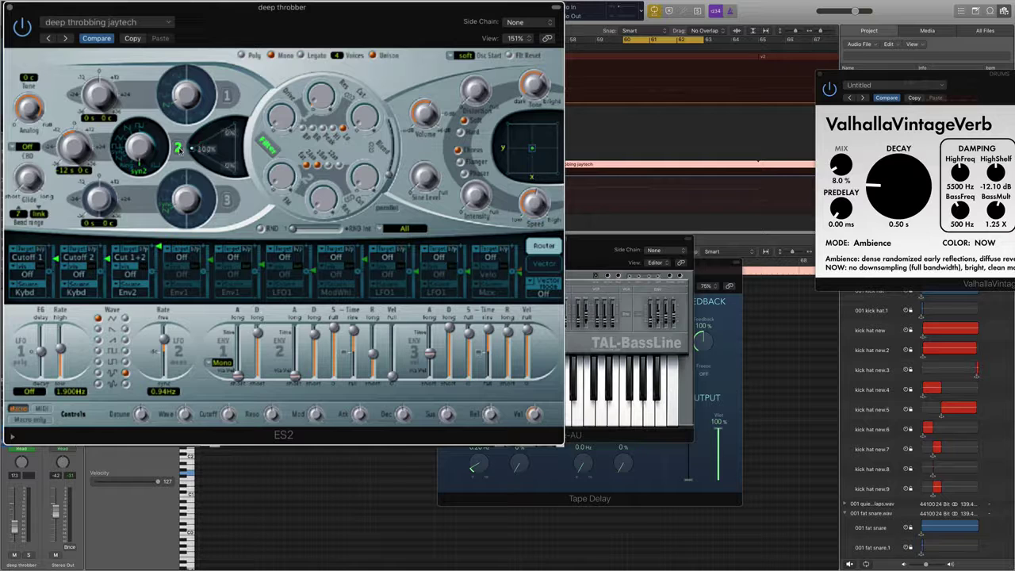
pyautogui.moveTo(281, 7); pyautogui.dragTo(197, 200)
# - Play the deep throbber track soloed with cycle playback turned off and close the santa bass trill's Gain plug-in
pyautogui.press('space')
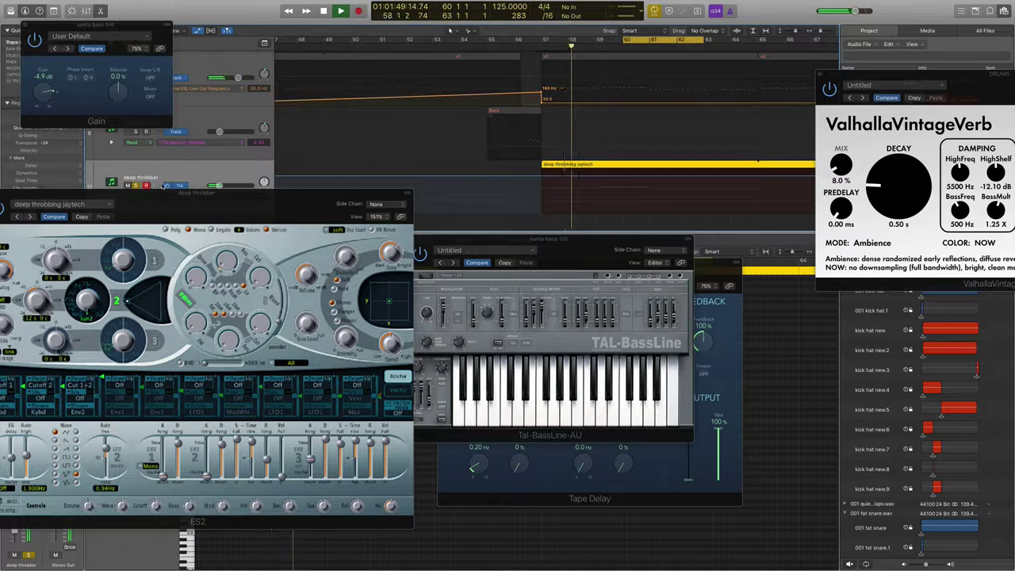
pyautogui.click(655, 39)
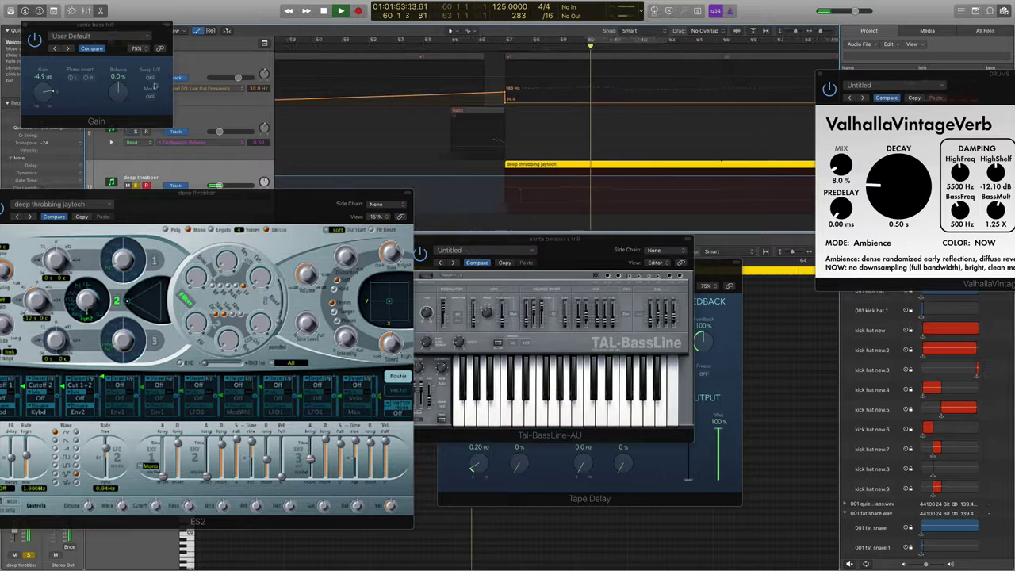
pyautogui.press('super+w')
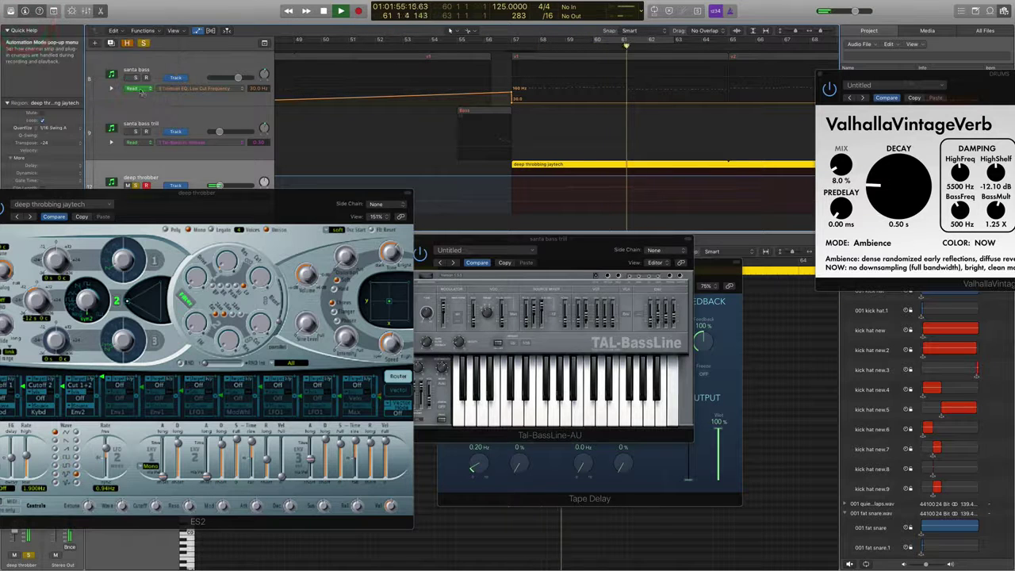
# - Solo the santa bass track alongside the deep throbber to compare them during playback, and unsolo both tracks
pyautogui.click(137, 77)
pyautogui.scroll(-4, 368, 119)
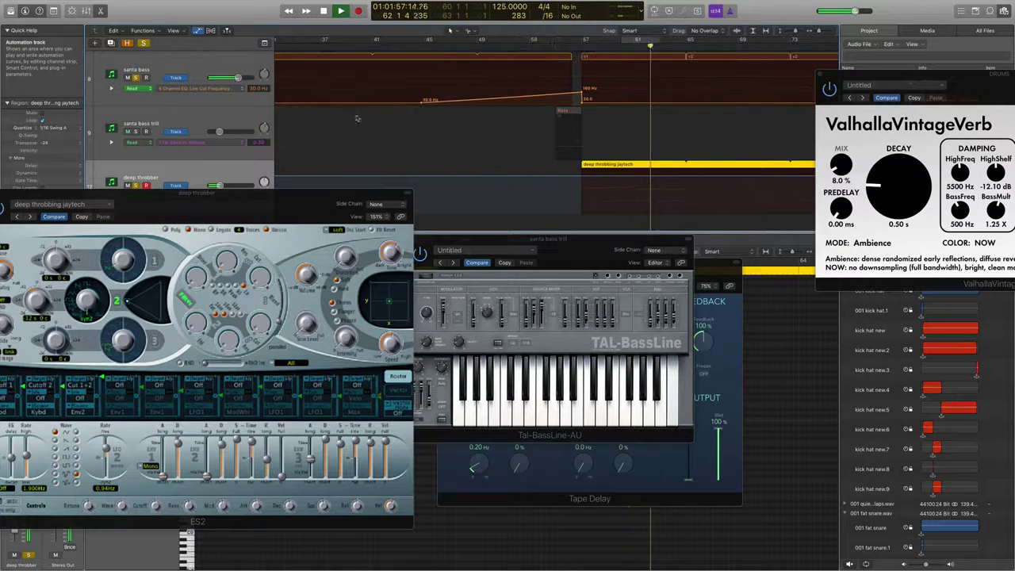
pyautogui.scroll(-2, 368, 119)
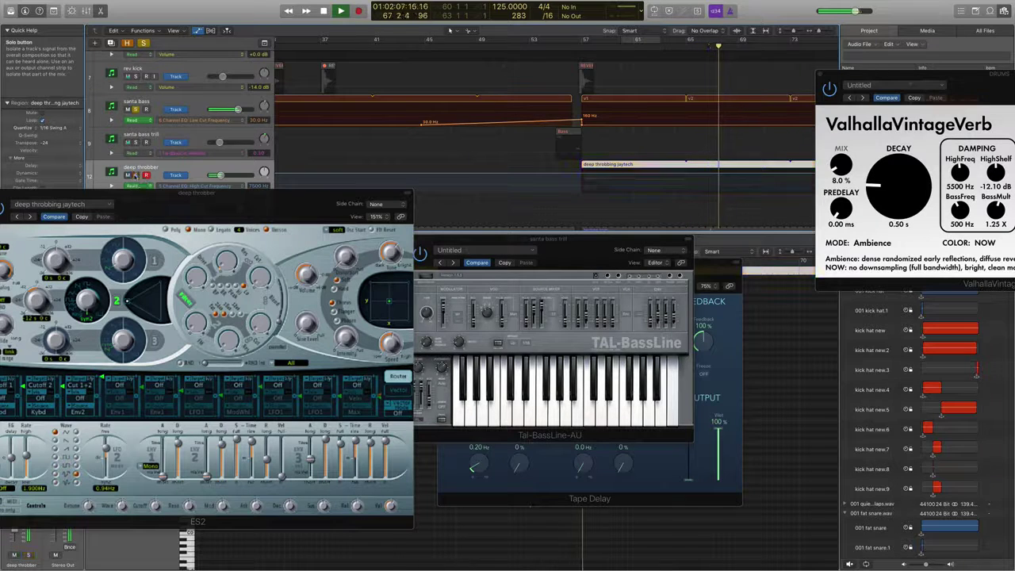
pyautogui.click(138, 109)
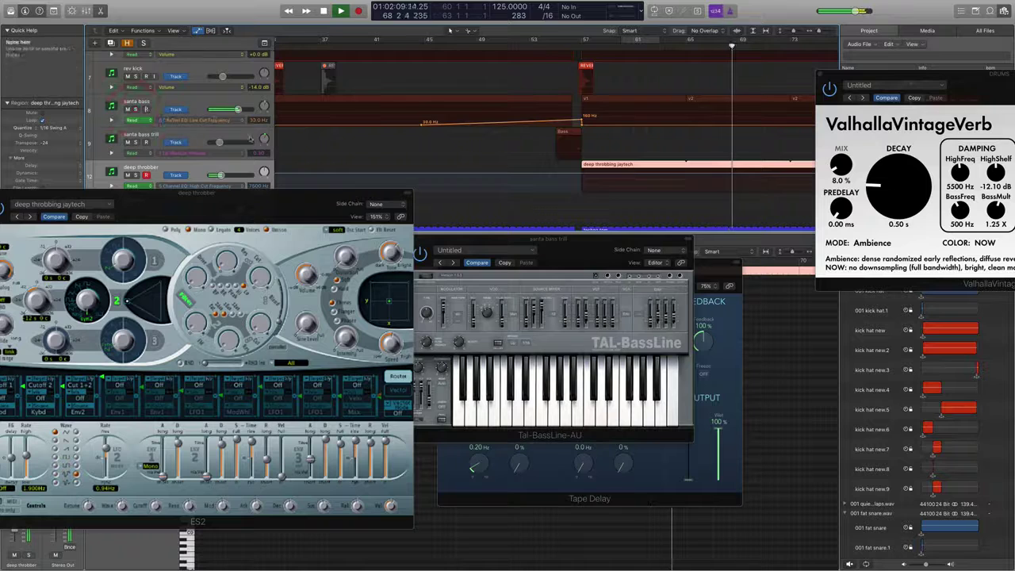
# - Hide the track automation and zoom the arrangement out to view the whole song during playback
pyautogui.press('super+Up')
pyautogui.press('super+Left')
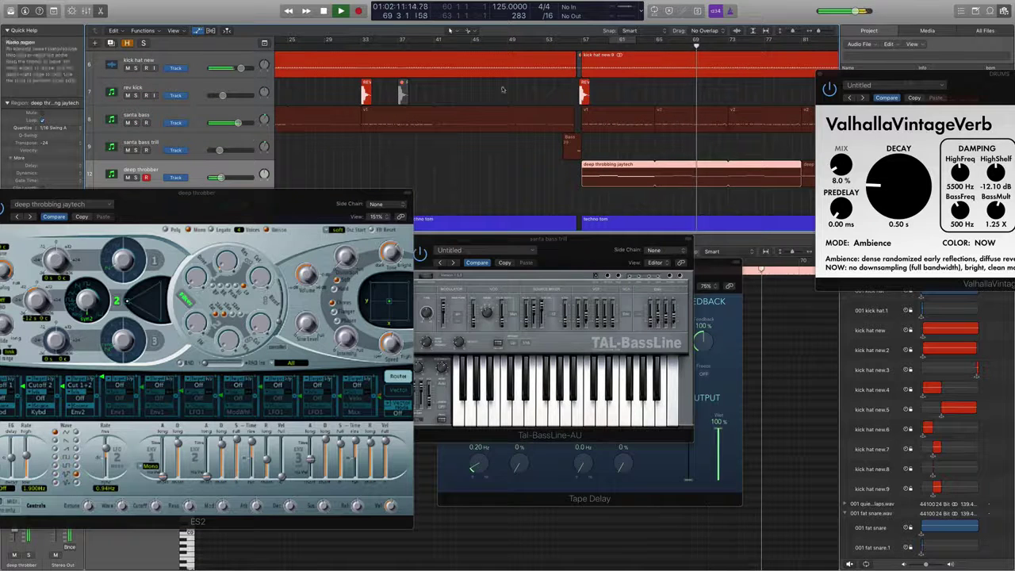
pyautogui.press('super+Left')
pyautogui.press('super+Left')
pyautogui.press('super+Left')
pyautogui.press('super+Left')
pyautogui.press('super+Up')
pyautogui.press('super+Up')
pyautogui.press('super+Up')
pyautogui.press('super+Up')
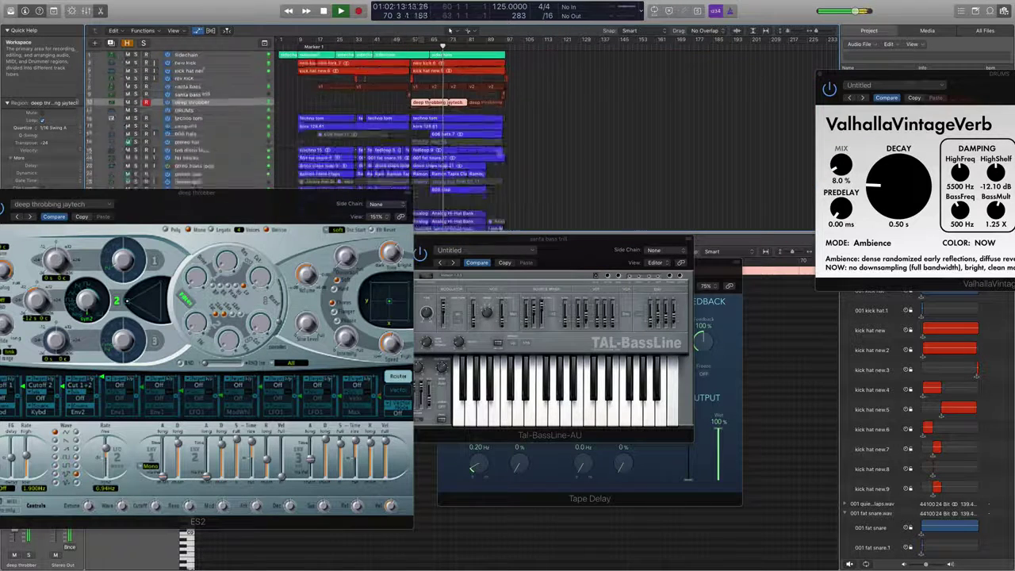
# - Select the disco claps loop track during playback and move the deep throbber's ES2 window clear of the lower track headers
pyautogui.click(212, 149)
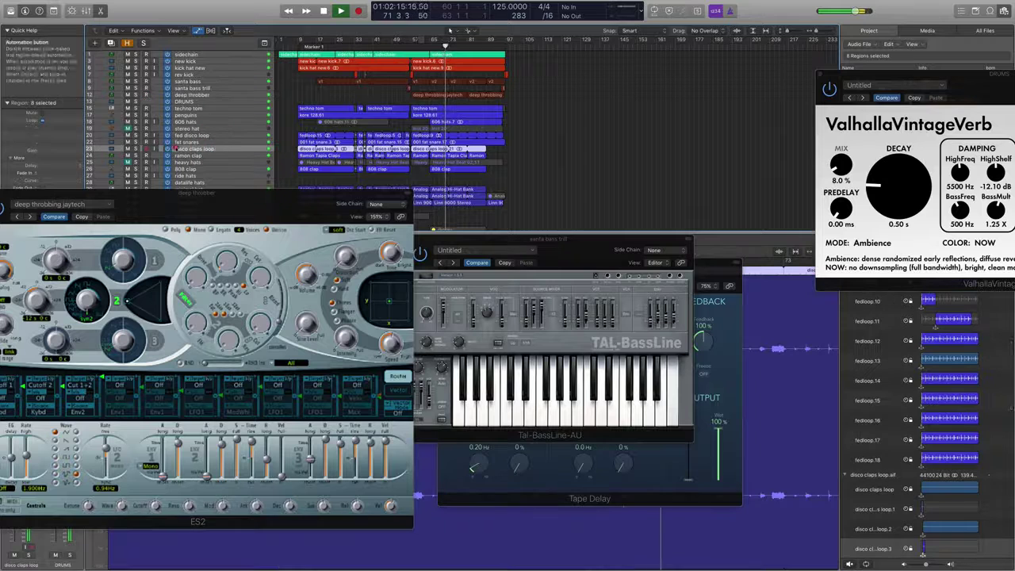
pyautogui.press('super+Down')
pyautogui.scroll(-8, 358, 124)
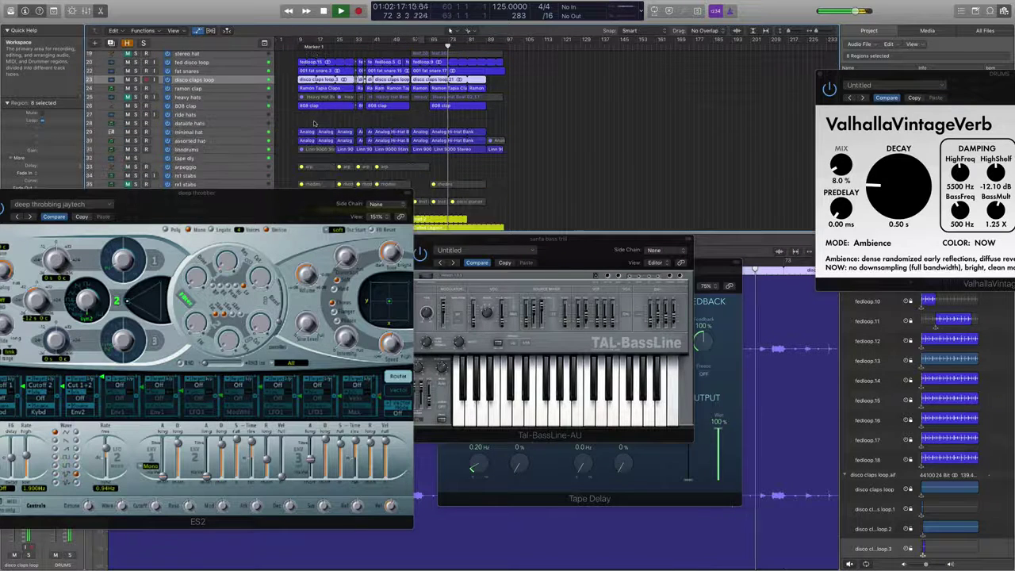
pyautogui.scroll(-5, 356, 124)
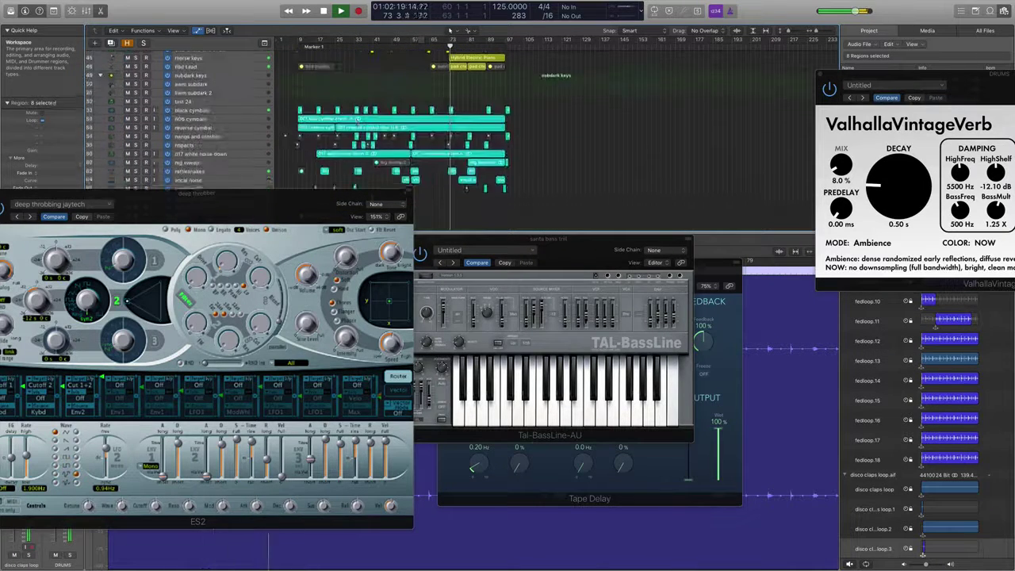
pyautogui.moveTo(241, 198); pyautogui.dragTo(592, 276)
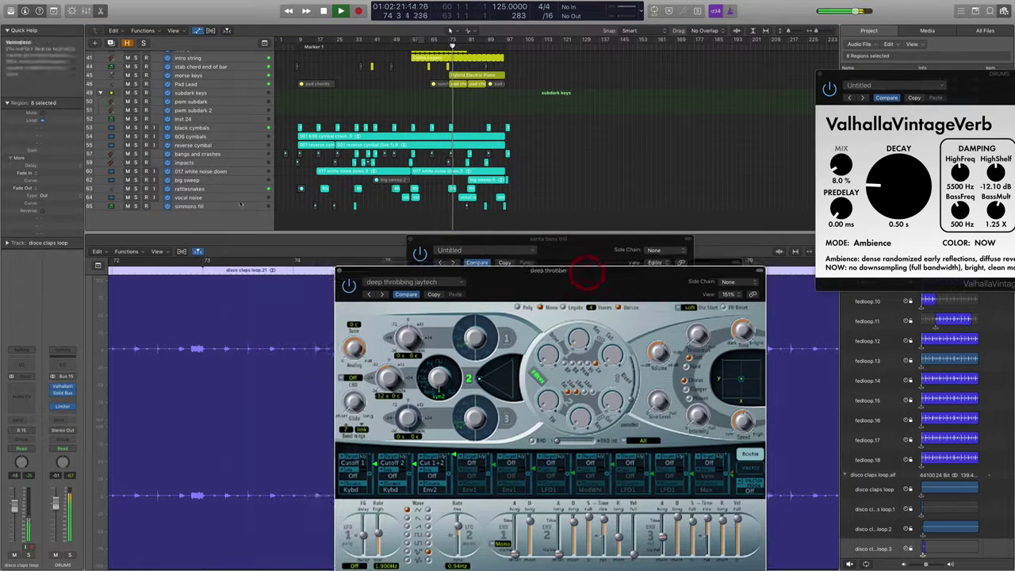
# - Select the rattlesnakes track and examine its regions up close from about bar 49 to the song's end
pyautogui.click(190, 189)
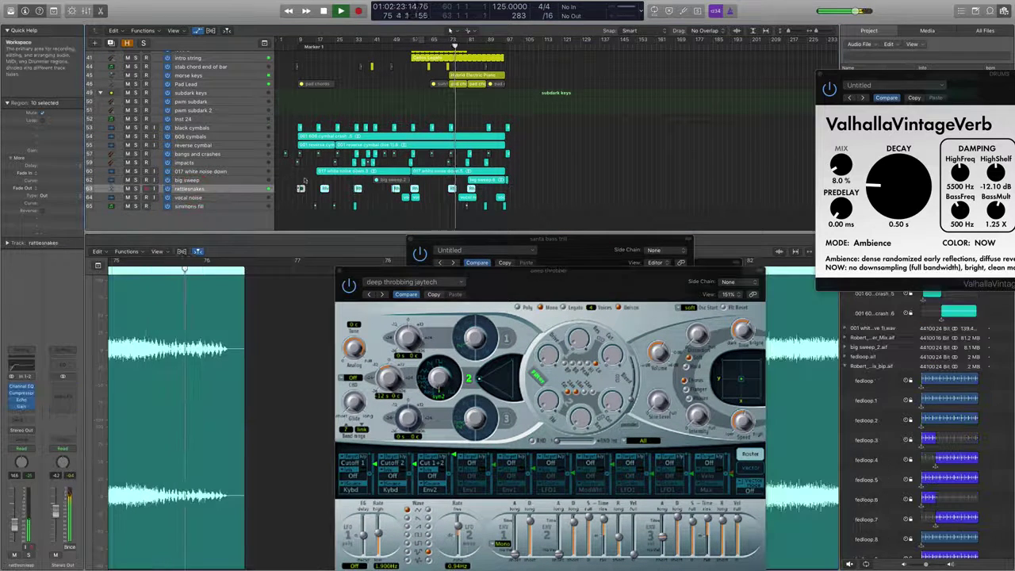
pyautogui.press('z')
pyautogui.hscroll(3, 444, 187)
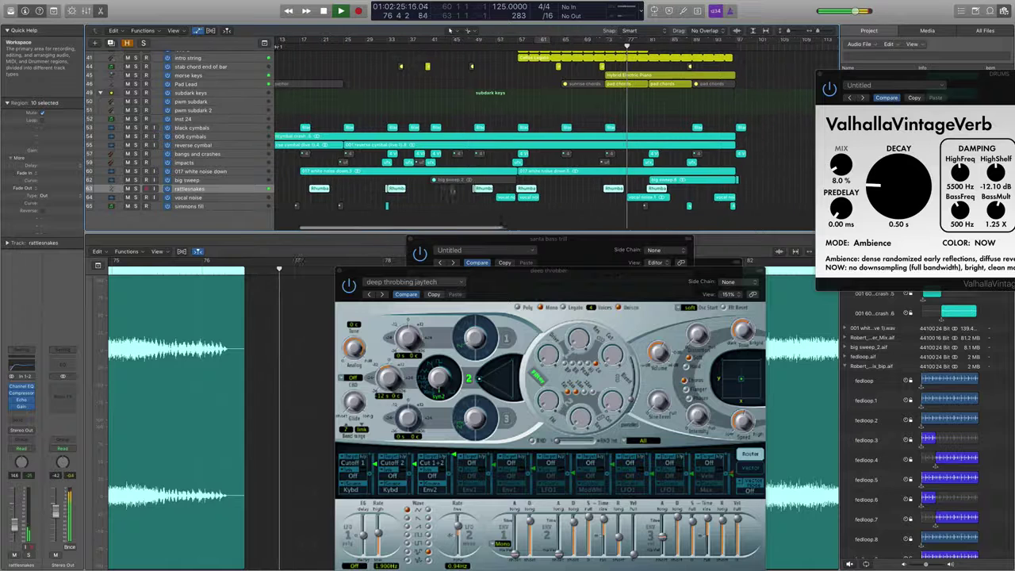
pyautogui.hscroll(8, 452, 189)
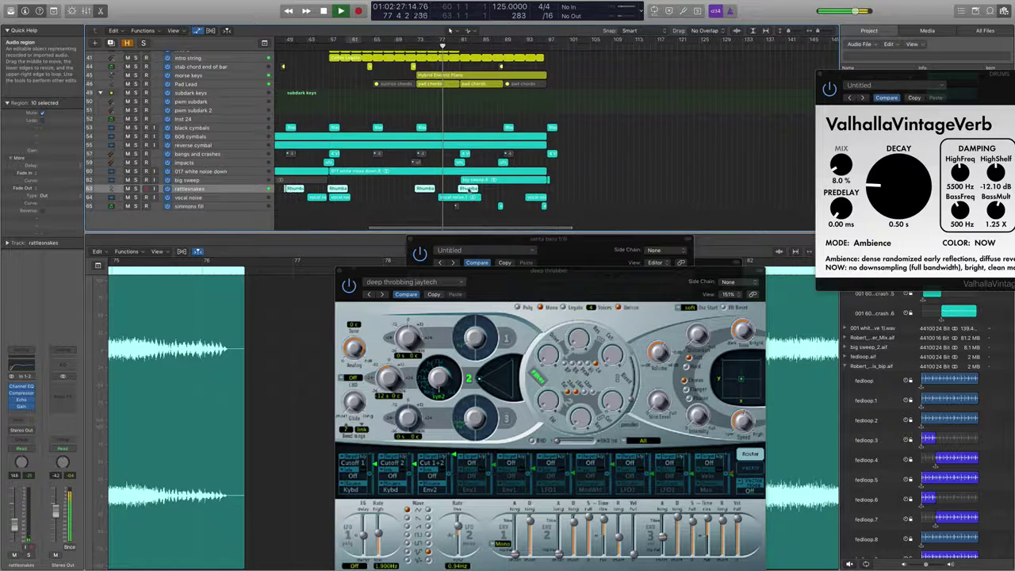
# - Select the vocal noise track and inspect the regions of the surrounding cymbal, impact and sweep tracks at a larger track height
pyautogui.click(234, 198)
pyautogui.press('super+Down')
pyautogui.press('super+Down')
pyautogui.press('super+Down')
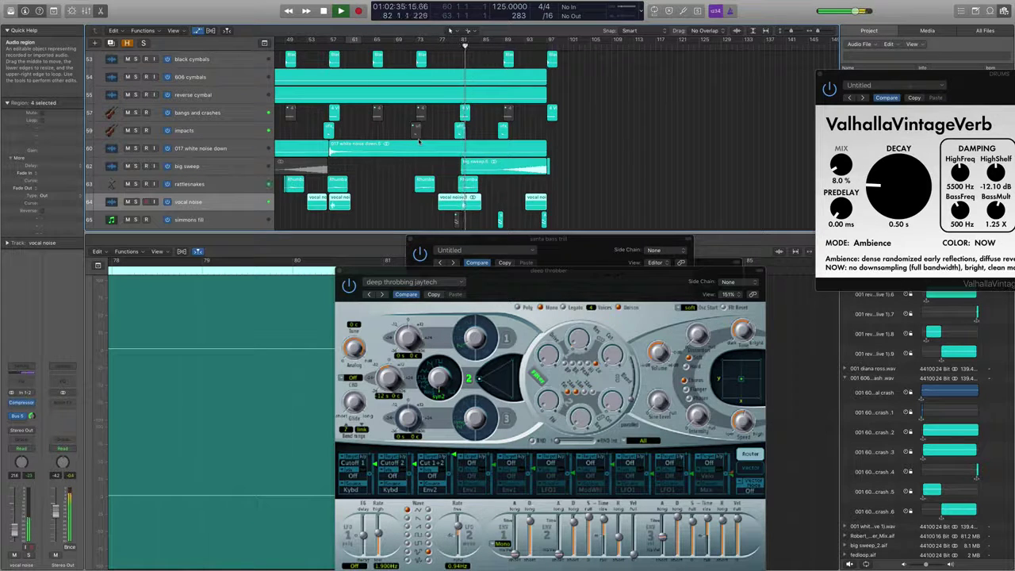
pyautogui.press('super+Up')
pyautogui.press('super+Up')
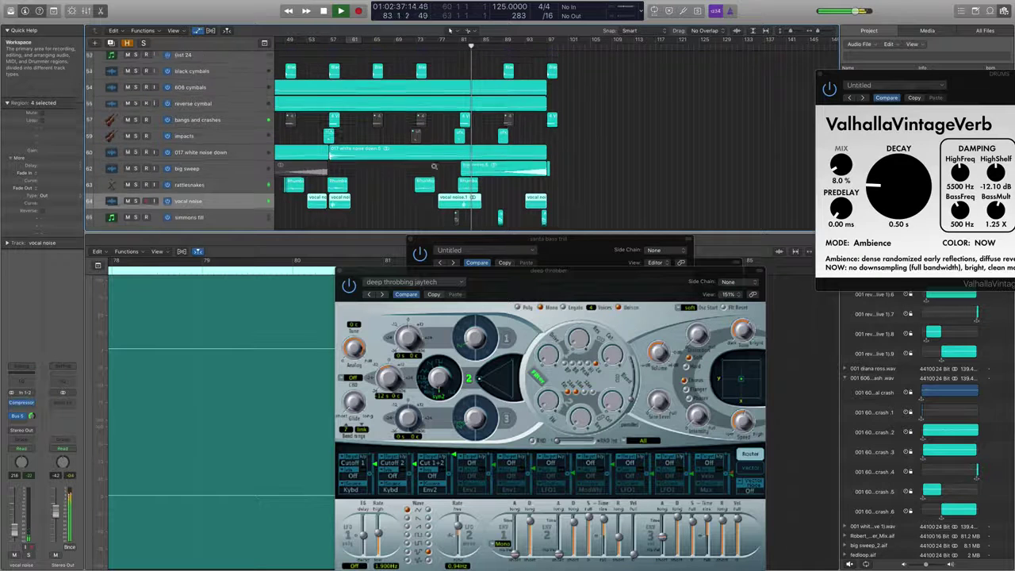
pyautogui.press('super+Up')
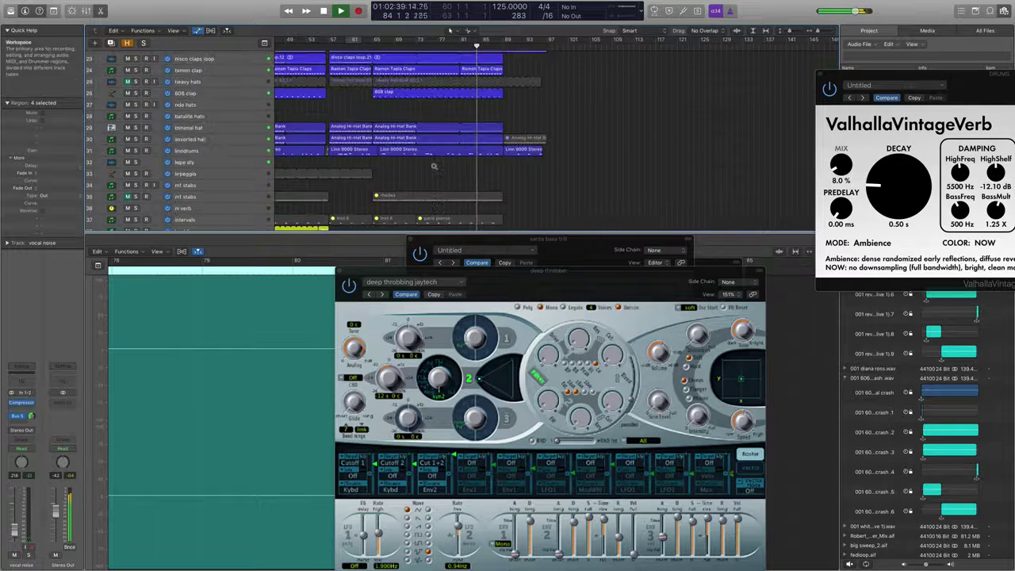
# - Survey the whole song's arrangement from the drum tracks down to the vocal noise track during playback
pyautogui.press('super+Left')
pyautogui.press('super+Left')
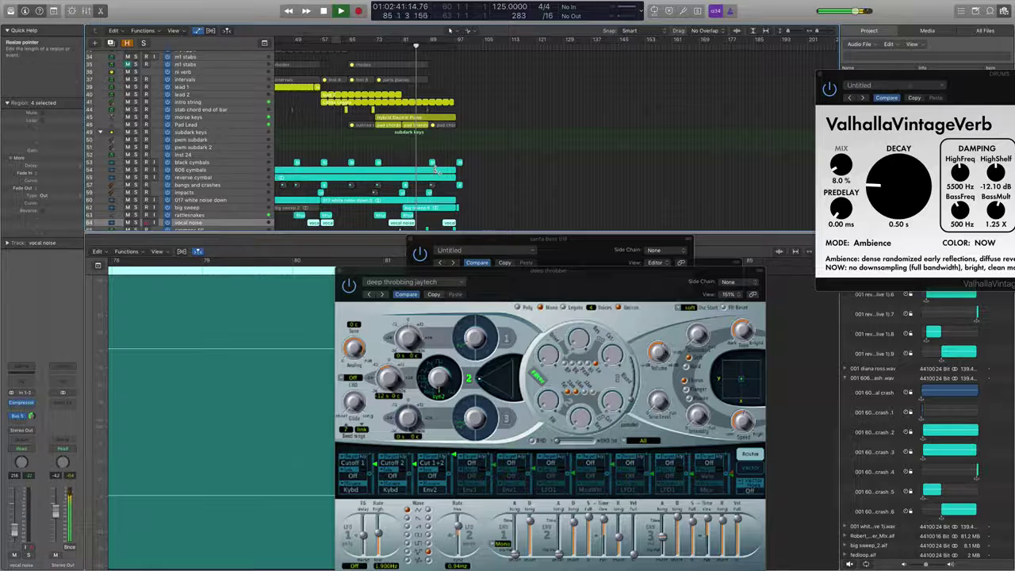
pyautogui.press('super+Right')
pyautogui.press('super+Right')
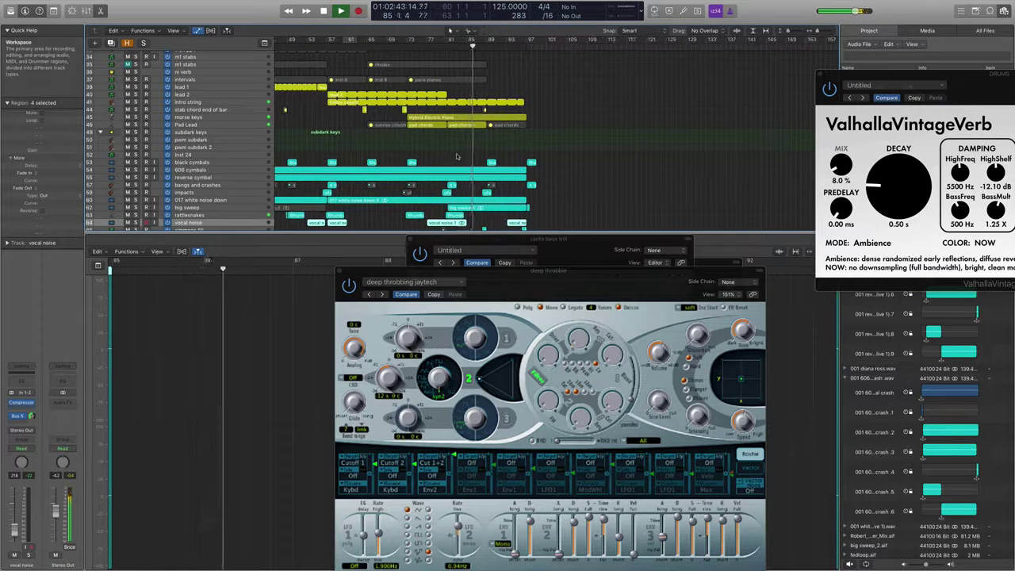
pyautogui.scroll(5, 458, 162)
pyautogui.hscroll(-10, 465, 160)
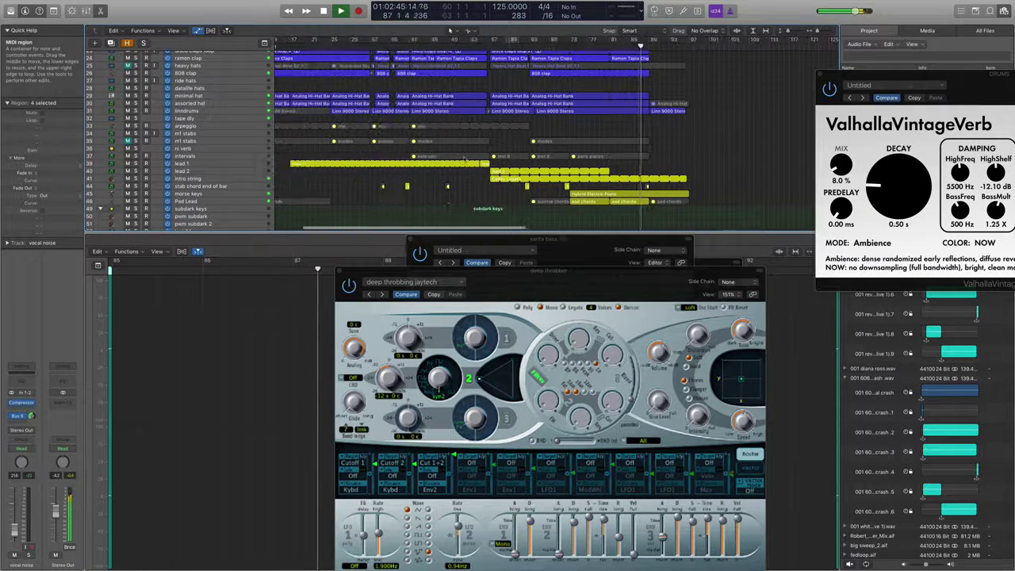
pyautogui.press('super+Left')
pyautogui.press('super+Left')
pyautogui.scroll(-5, 465, 158)
pyautogui.press('super+Down')
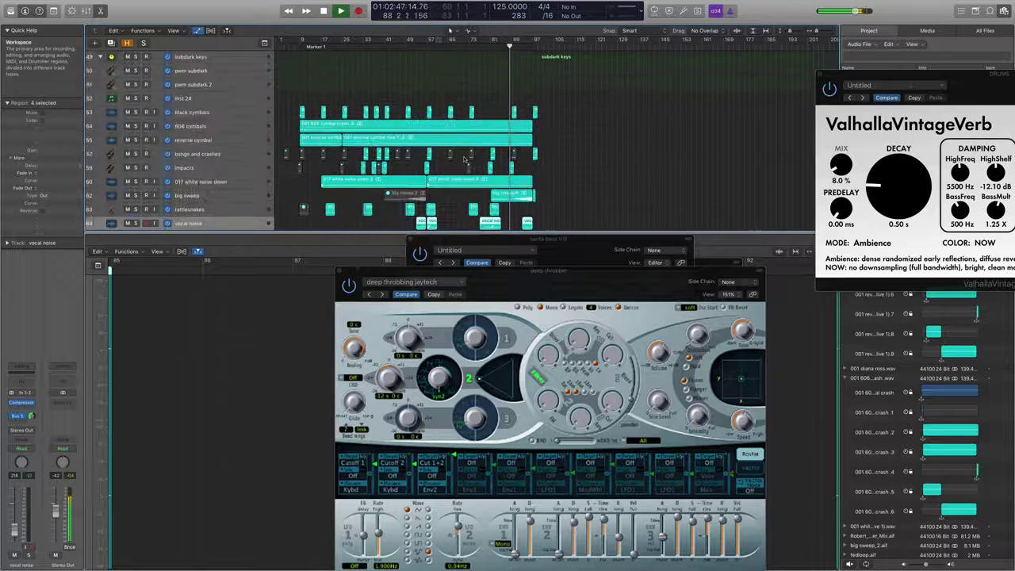
# - Close the TAL-BassLine, ES2 and Tape Delay plug-in windows and hide the audio editor to give the arrangement full height
pyautogui.click(418, 239)
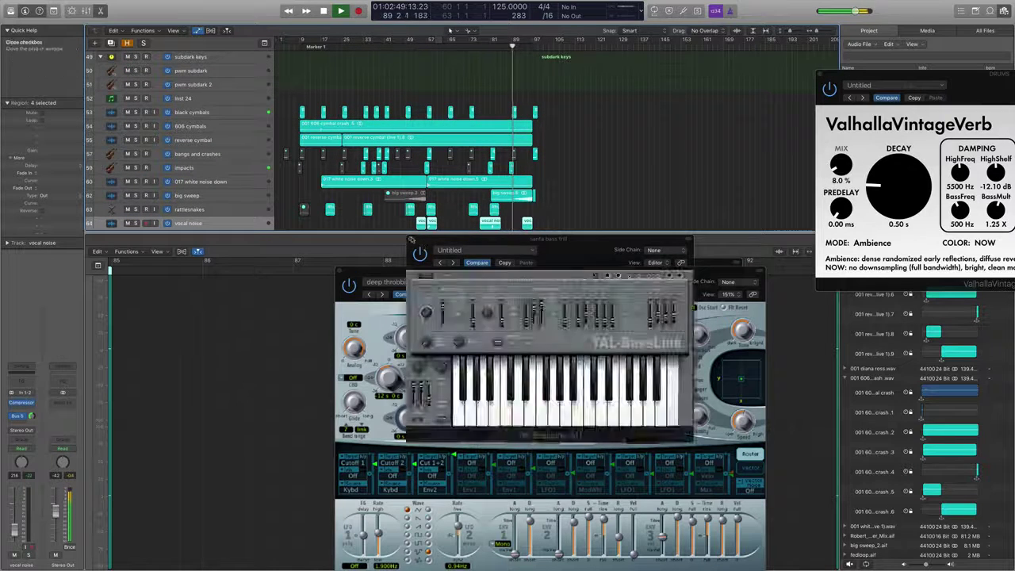
pyautogui.click(411, 239)
pyautogui.click(434, 242)
pyautogui.press('e')
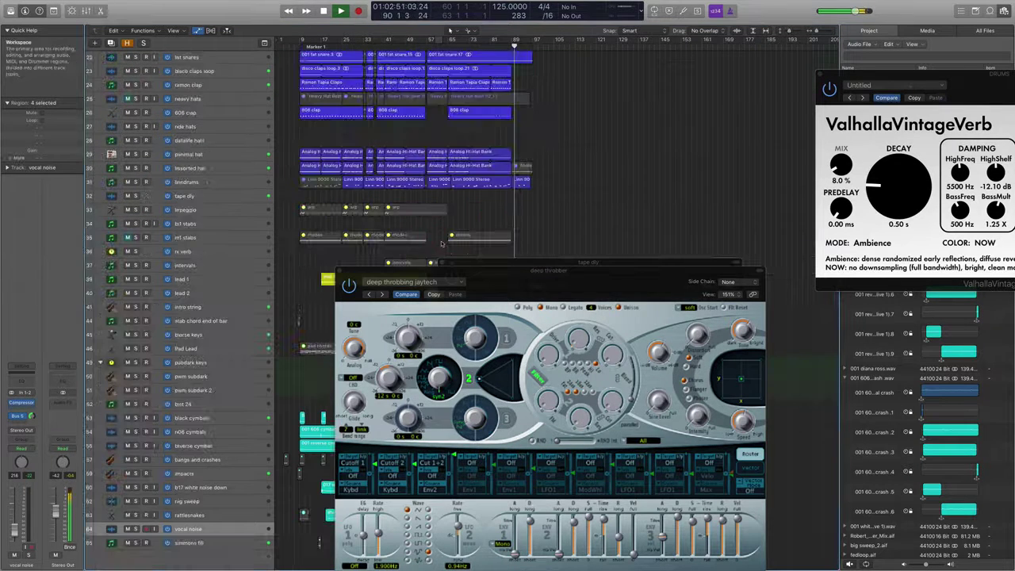
pyautogui.click(339, 271)
pyautogui.click(443, 262)
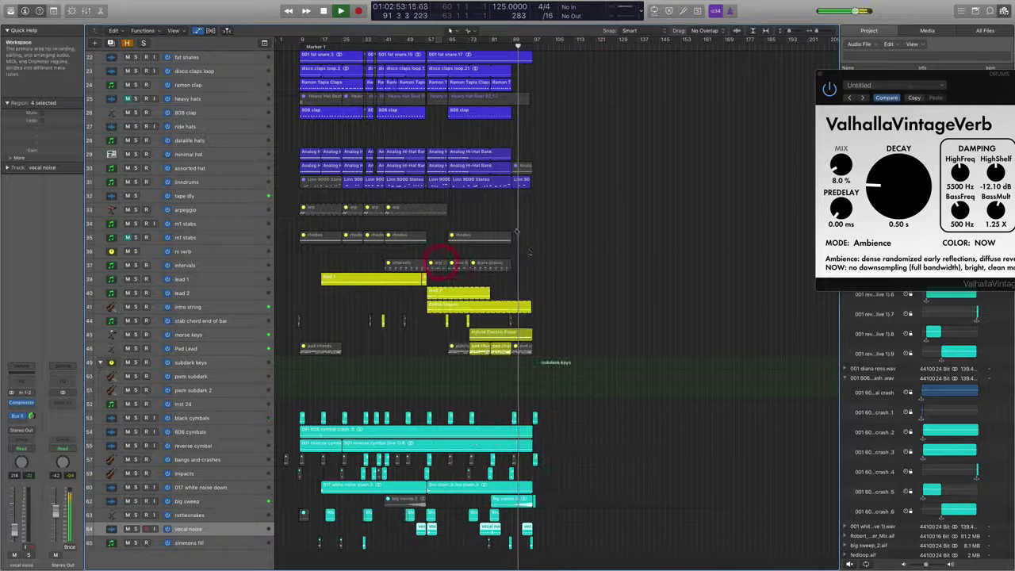
# - Select the big sweep track with its regions during playback
pyautogui.click(227, 501)
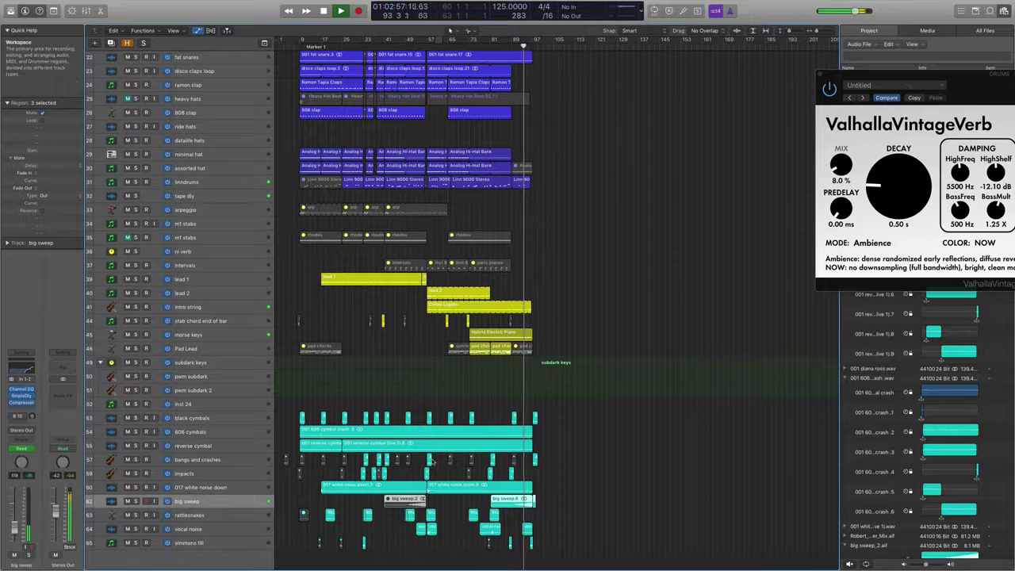